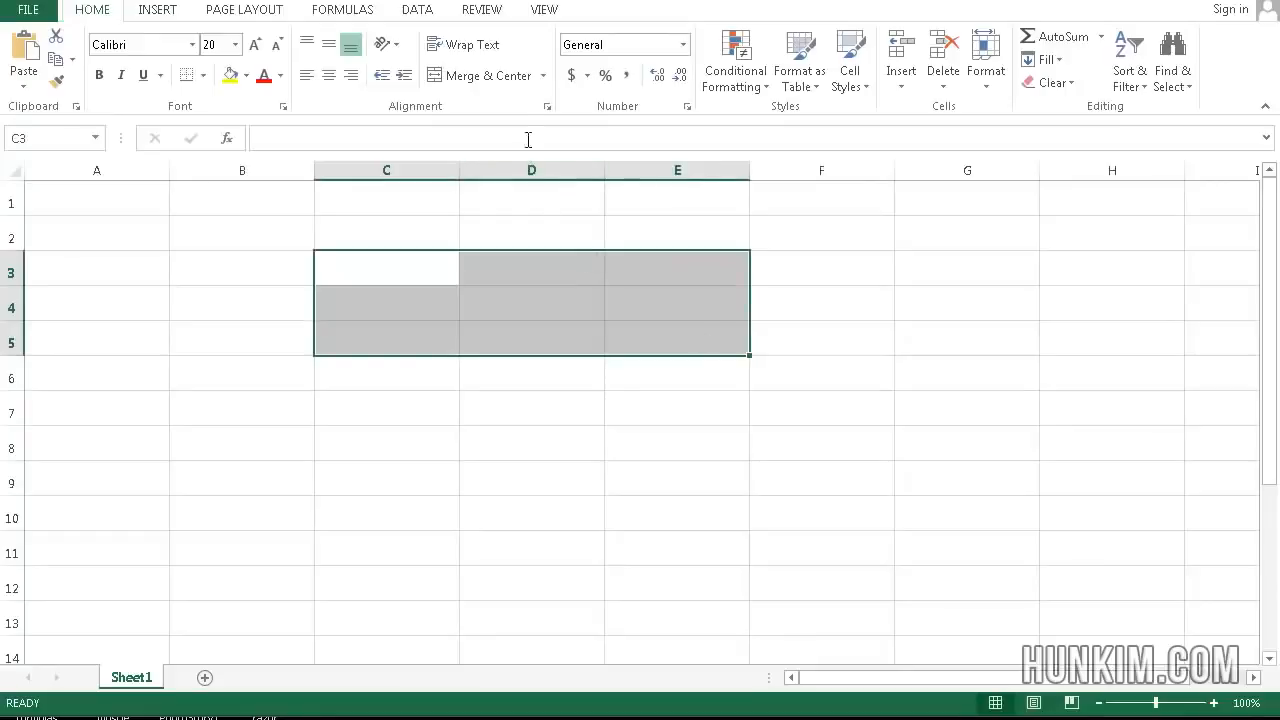
Step: Merge and center the ranges C3:E5 and C6:E8 as two separate blocks
click(471, 79)
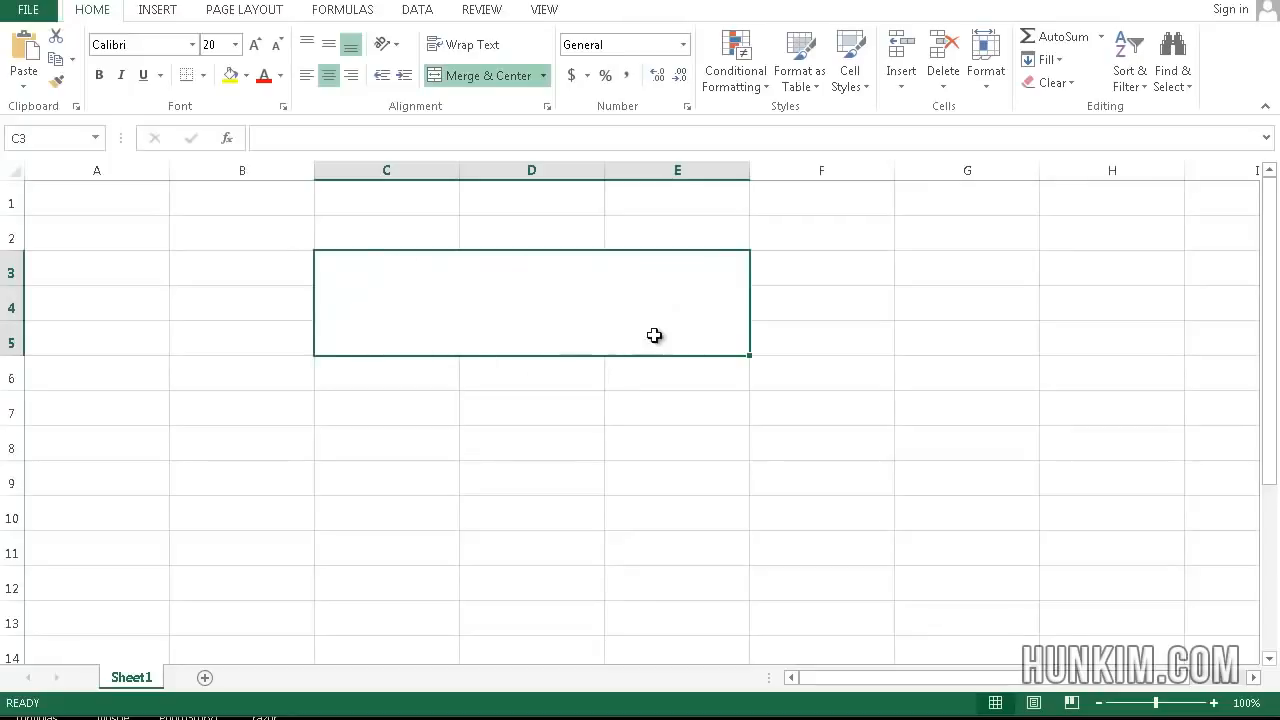
click(470, 366)
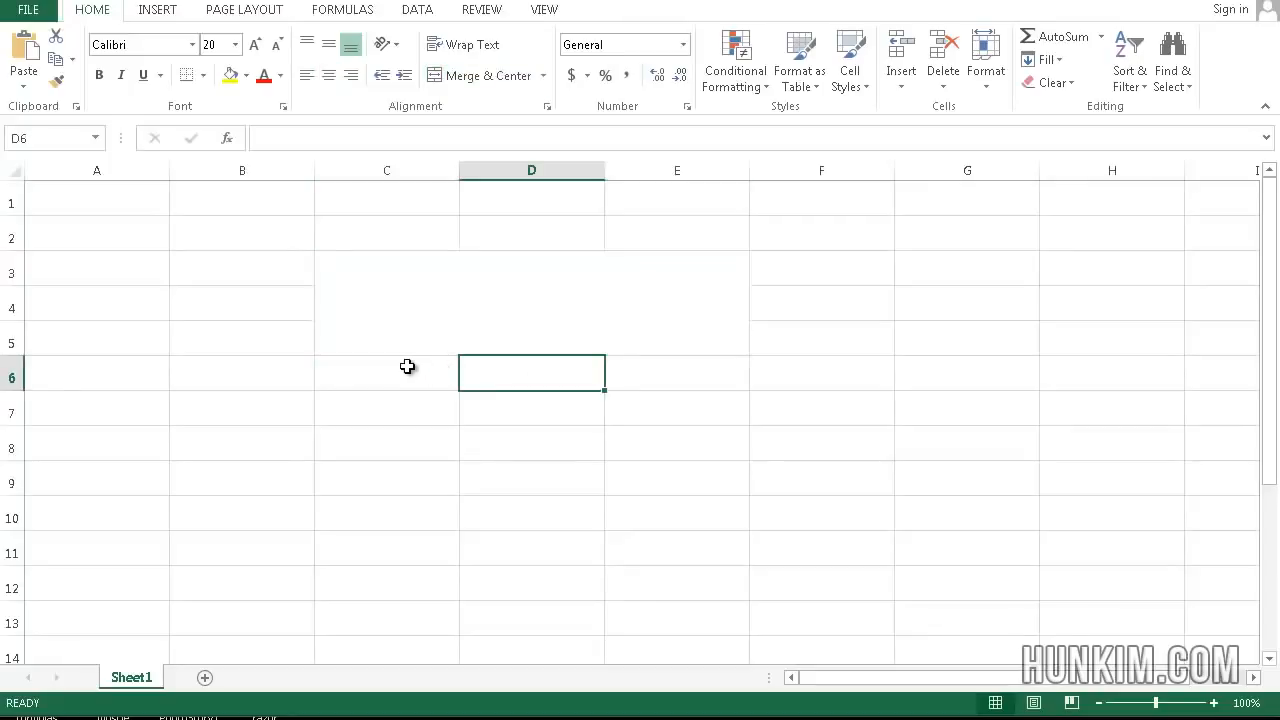
drag(408, 366, 721, 450)
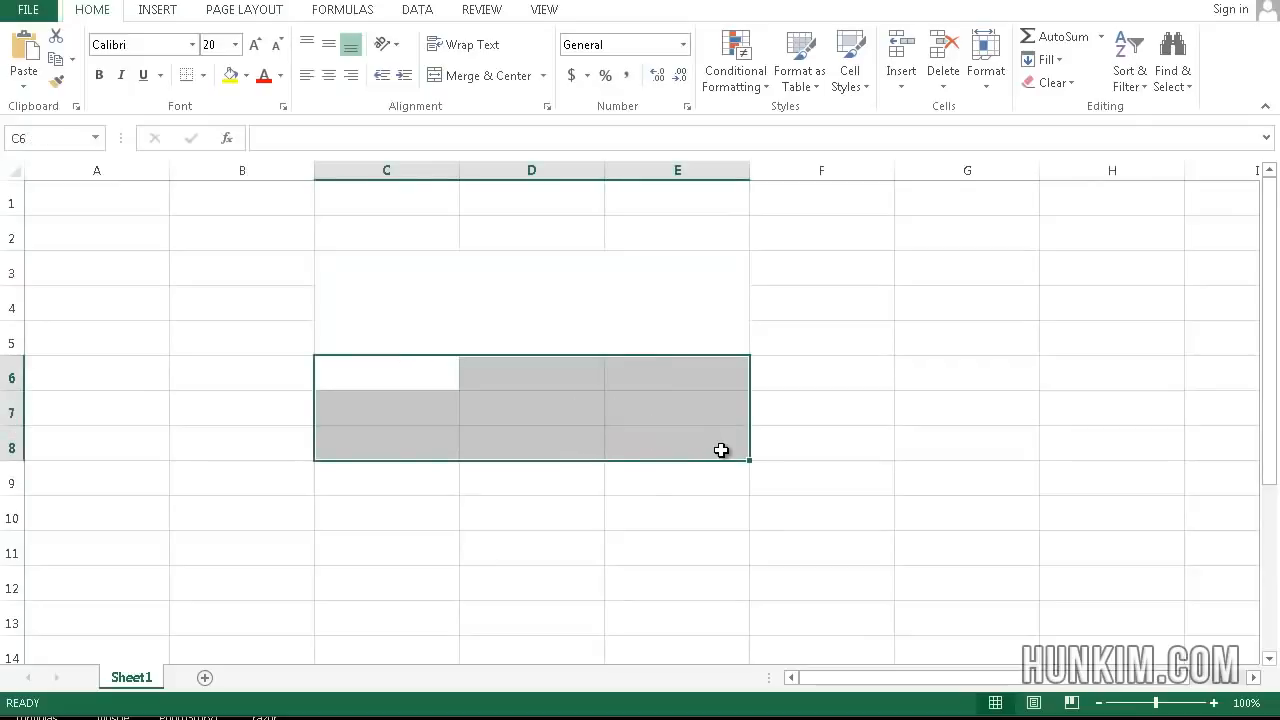
click(457, 75)
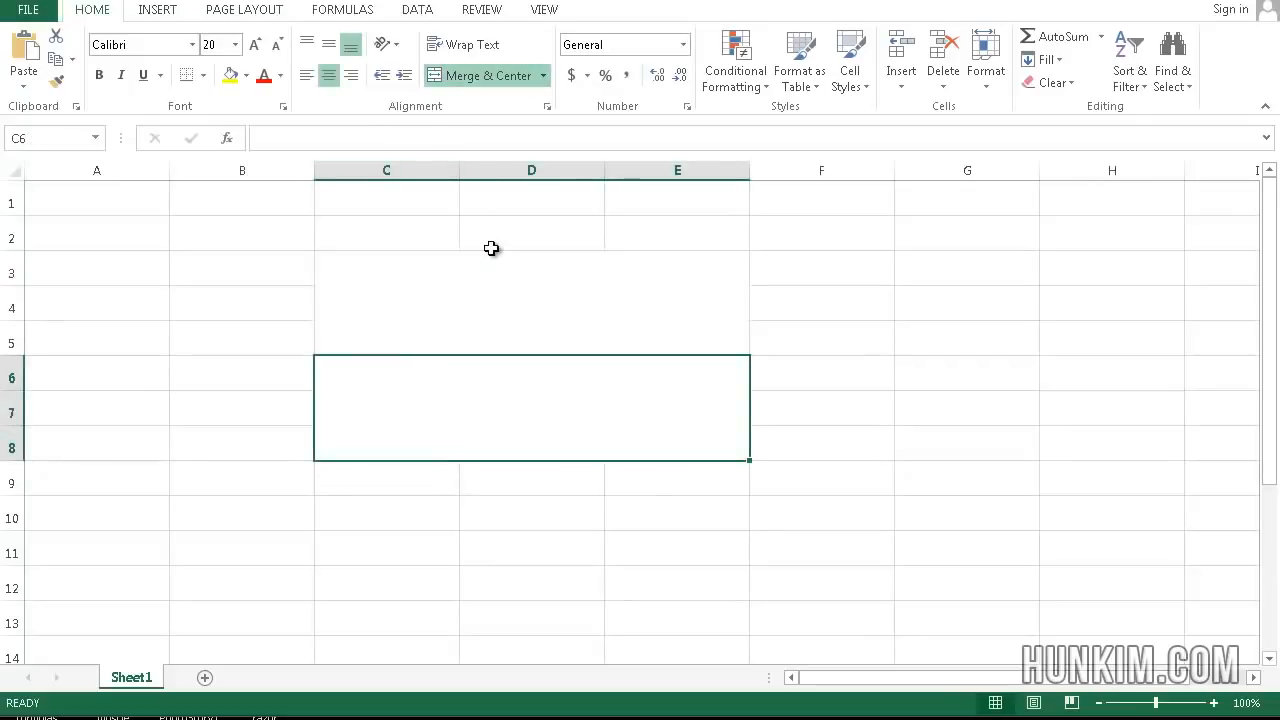
Step: Enter "Top" in the upper merged block and "Bottom" in the lower merged block
click(508, 314)
text(To)
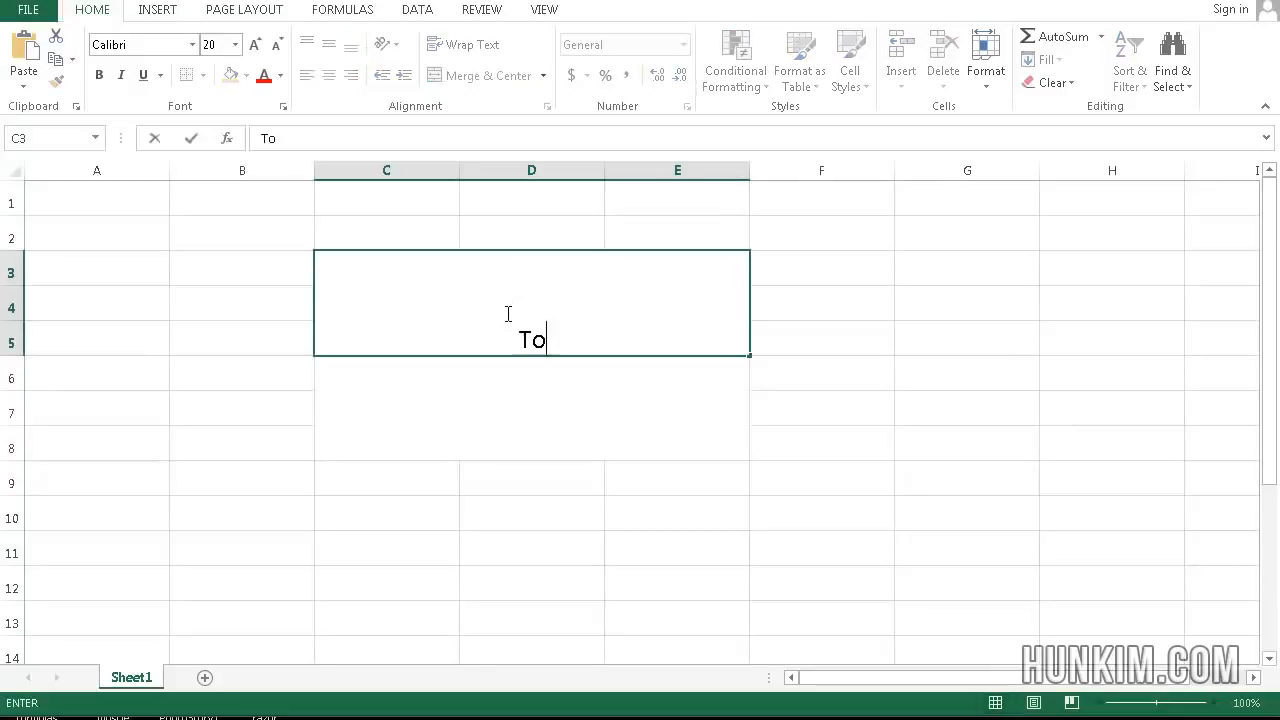
text(p)
key(Return)
text(Bottom)
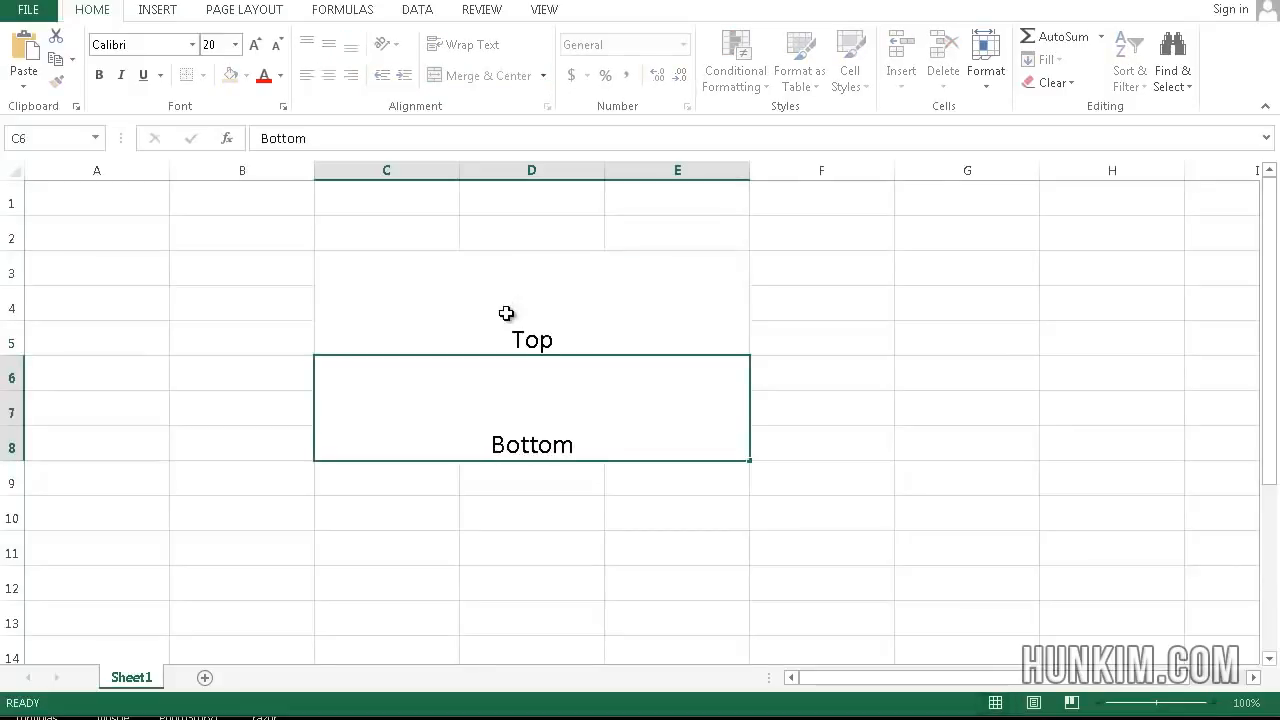
Step: Fill the Top block with yellow and the Bottom block with dark green
click(506, 313)
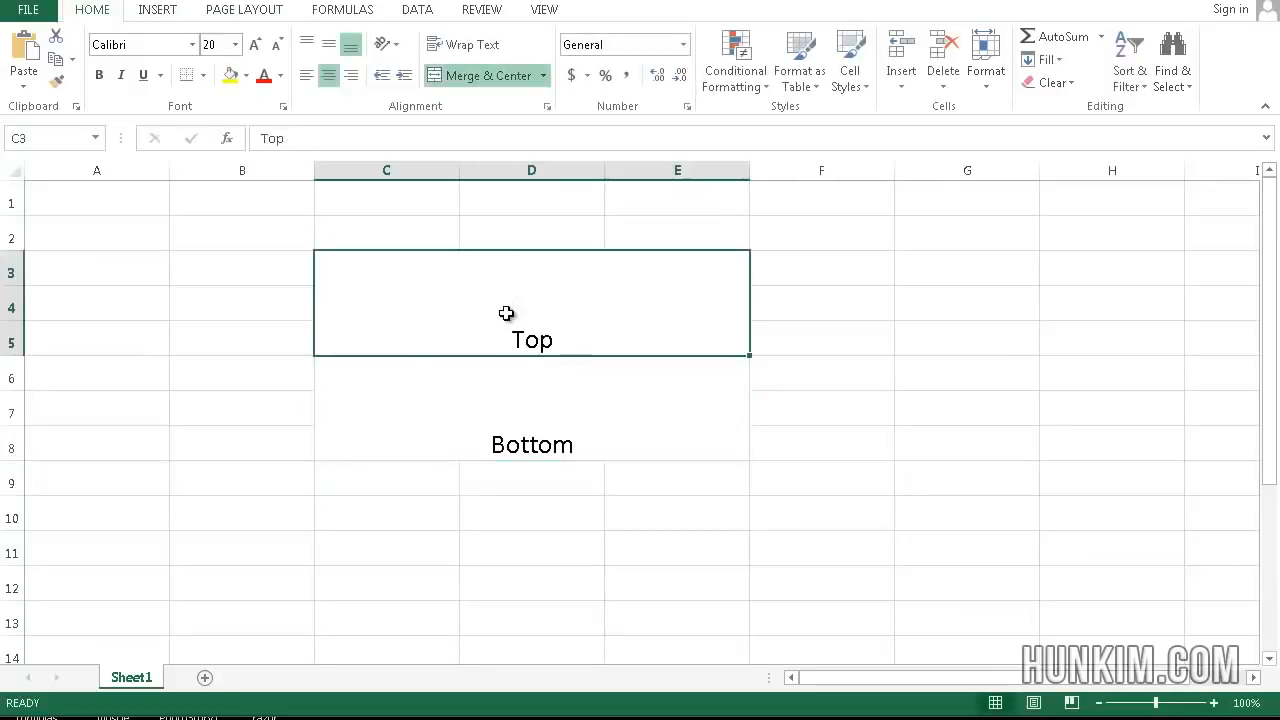
click(227, 84)
click(528, 410)
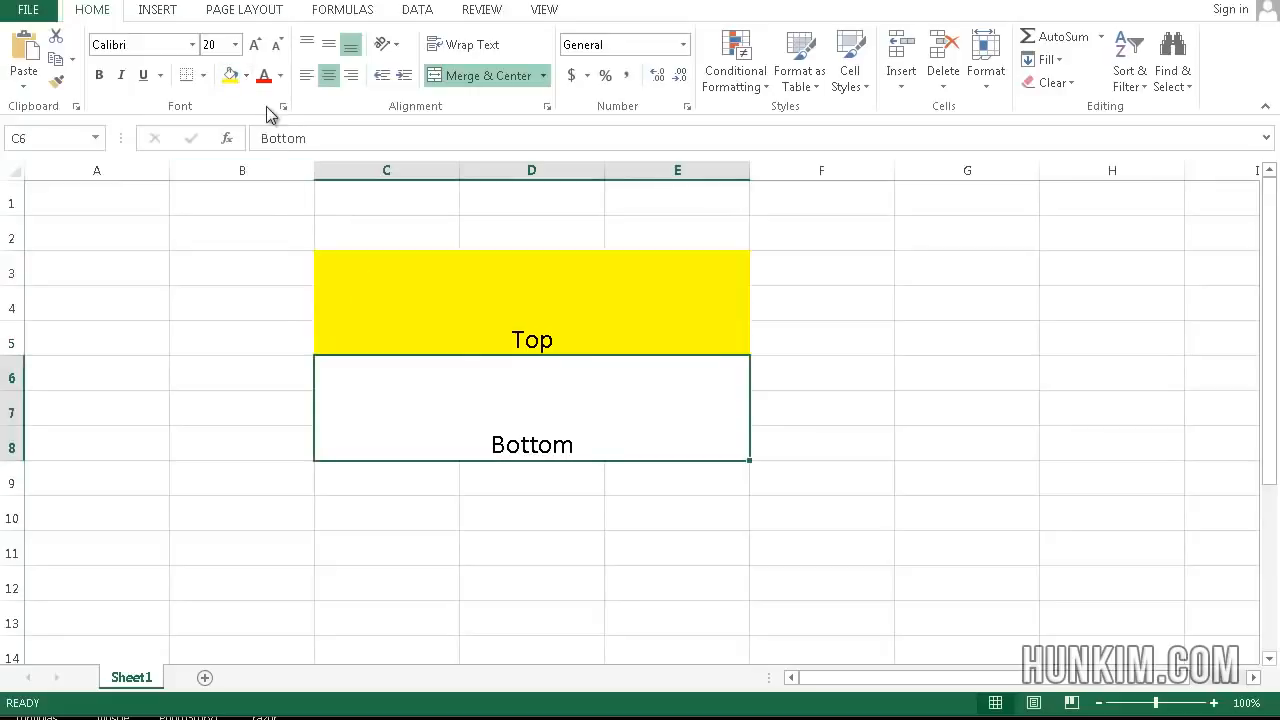
click(246, 75)
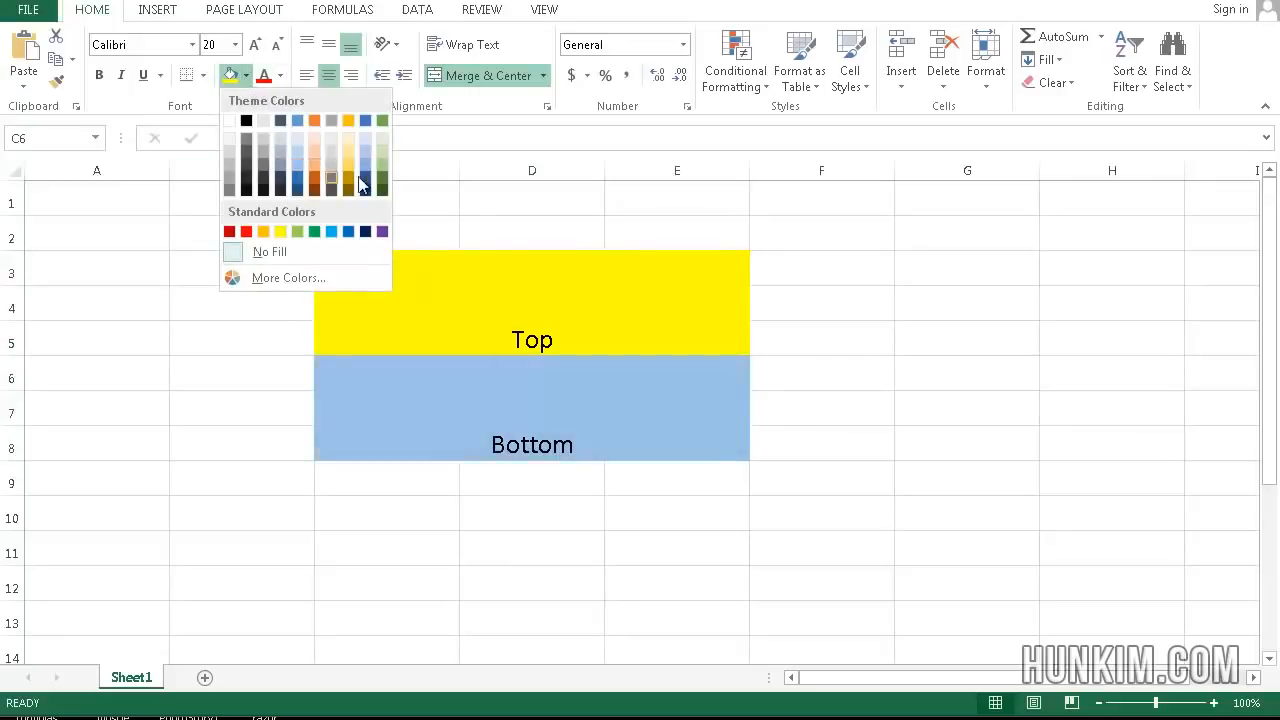
click(383, 186)
click(282, 343)
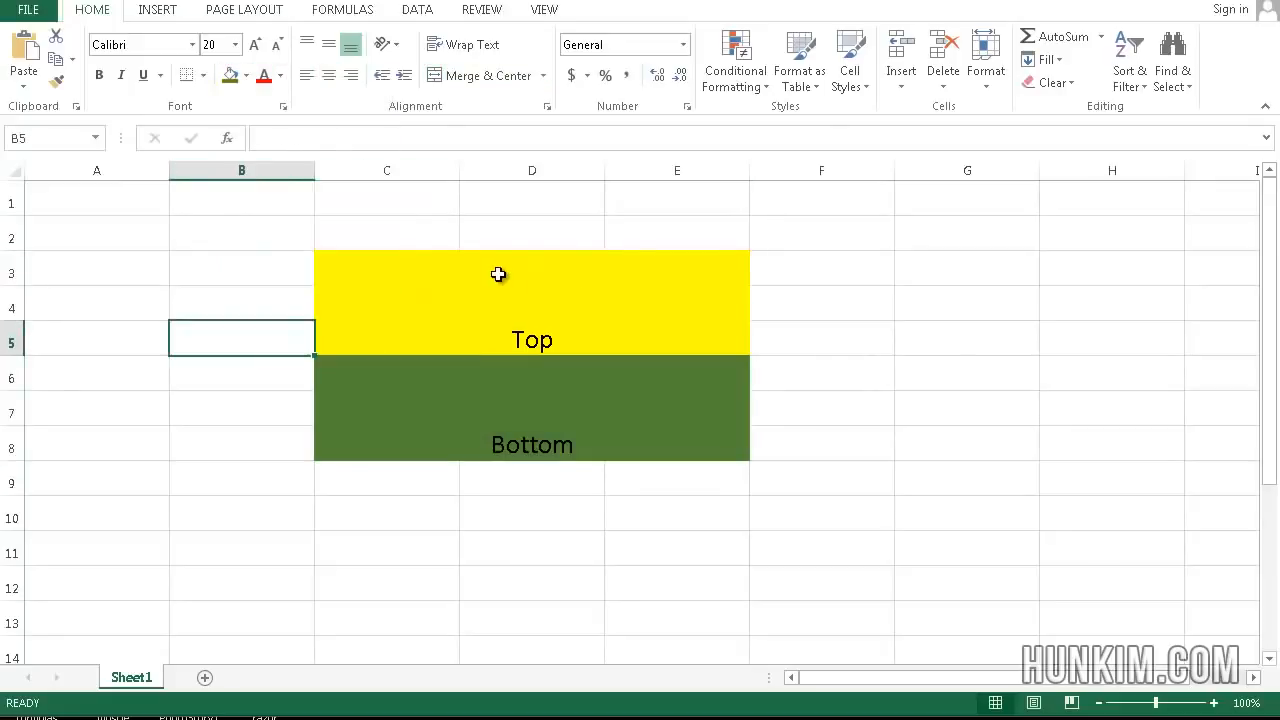
Step: Apply a Thick Box Border around both merged blocks, C3:E8
drag(373, 278, 489, 409)
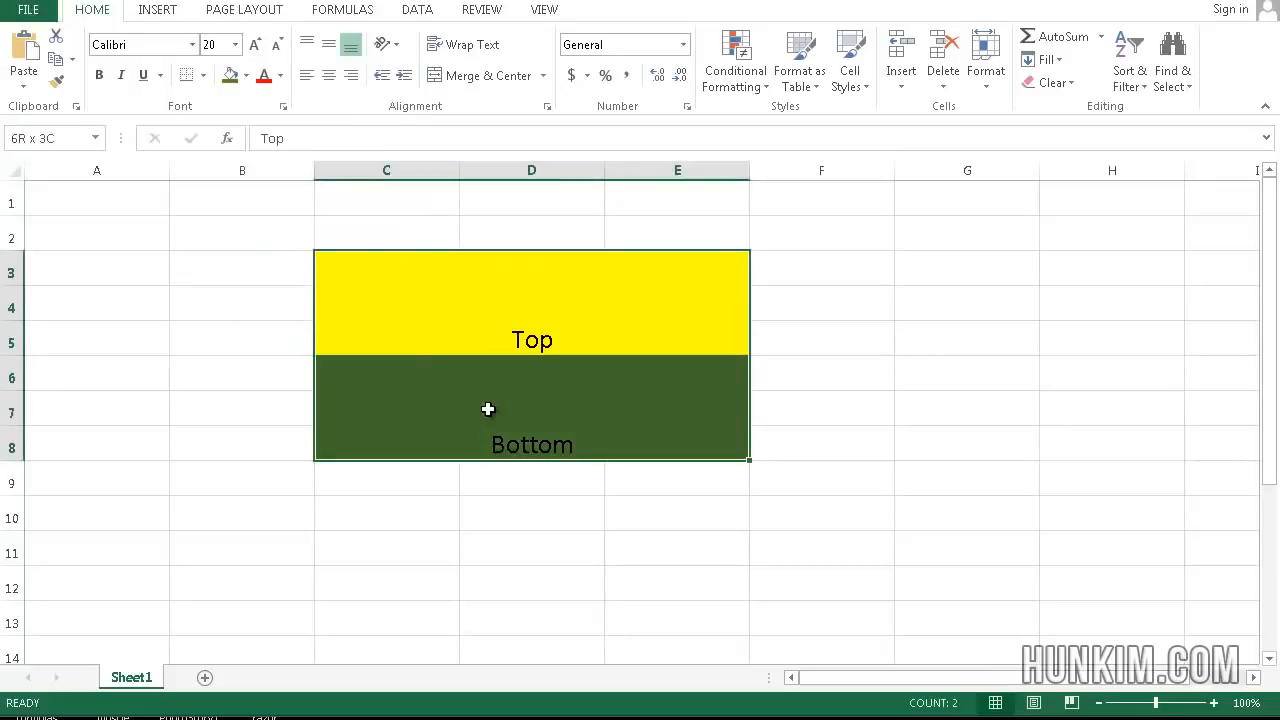
click(203, 78)
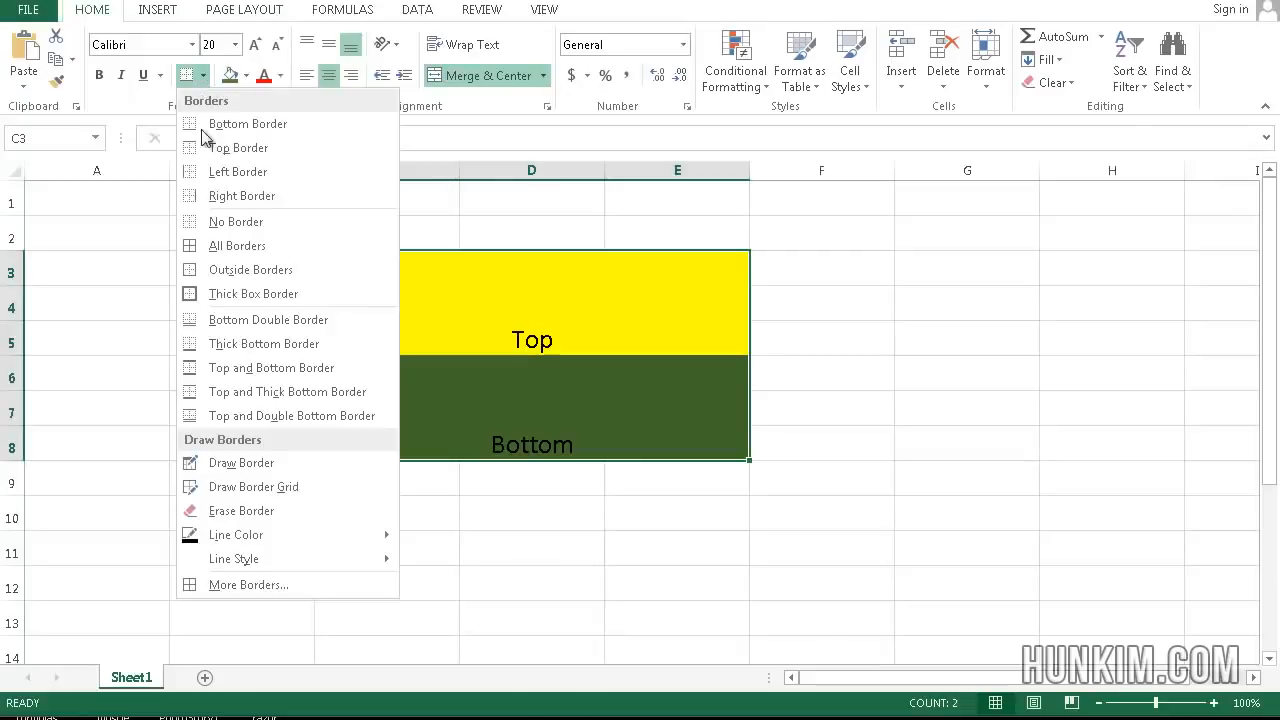
click(245, 293)
click(284, 352)
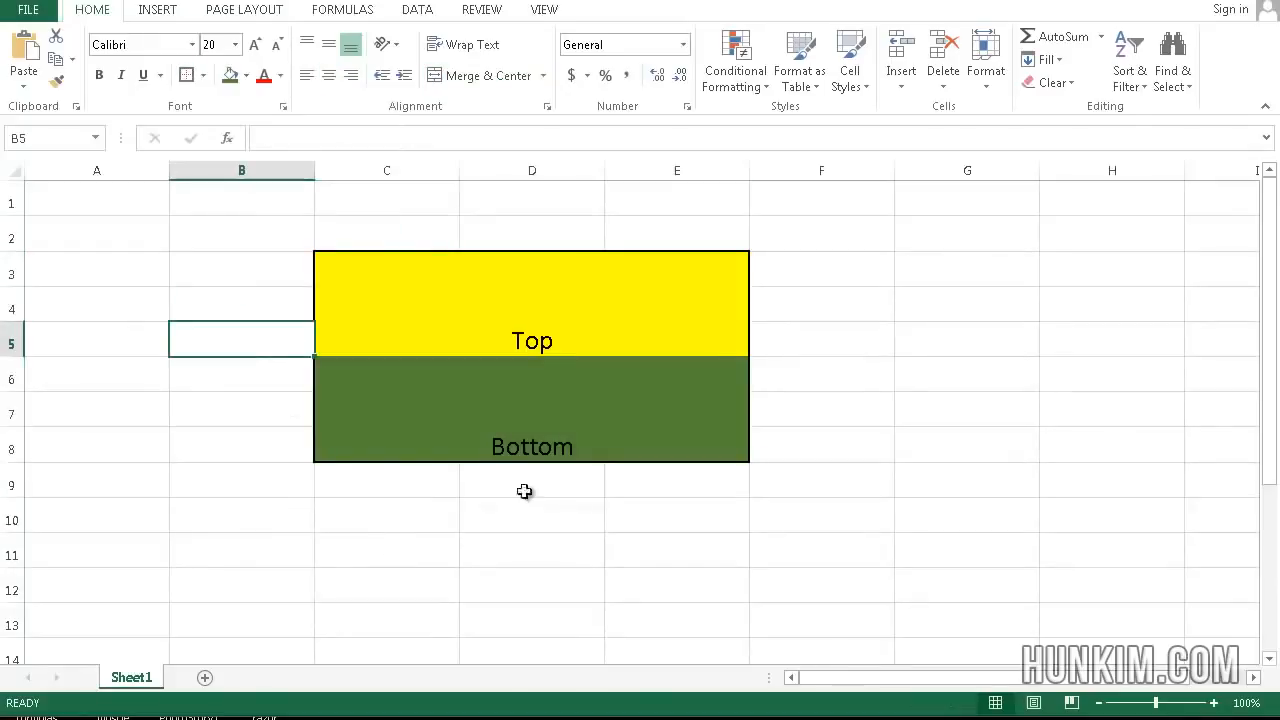
Step: Middle-align the text vertically in the yellow Top block
click(510, 322)
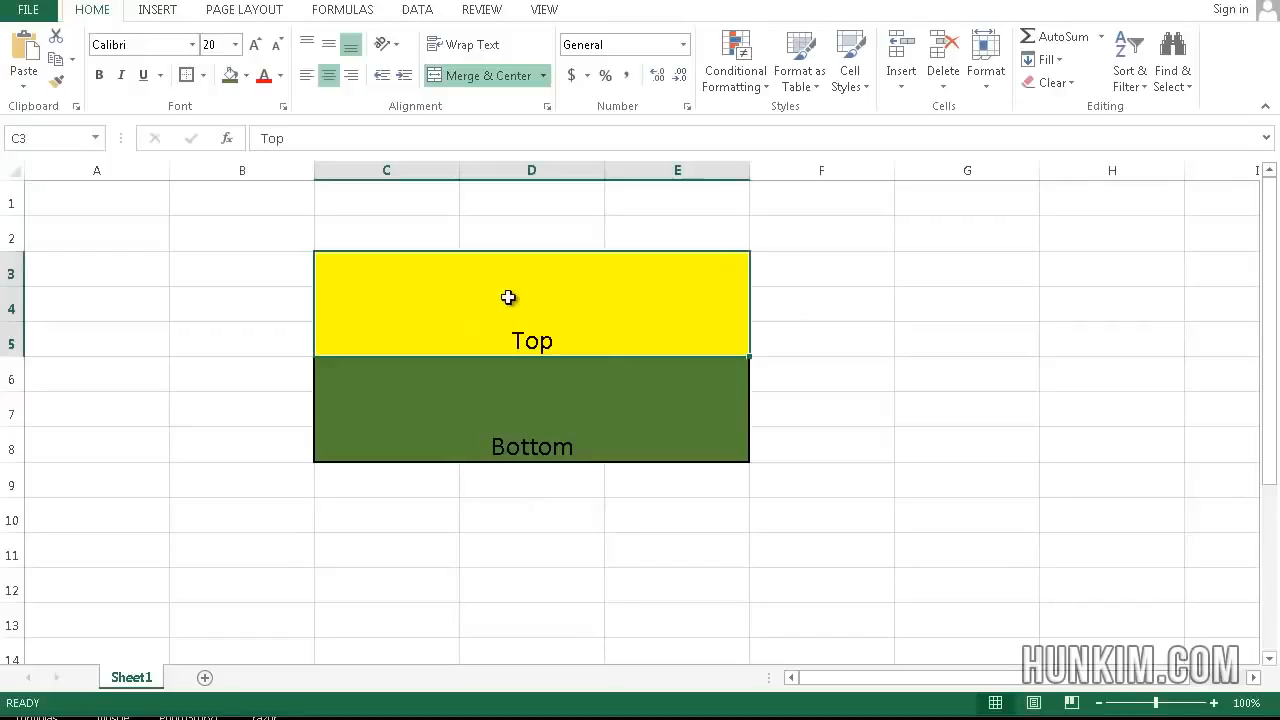
click(329, 46)
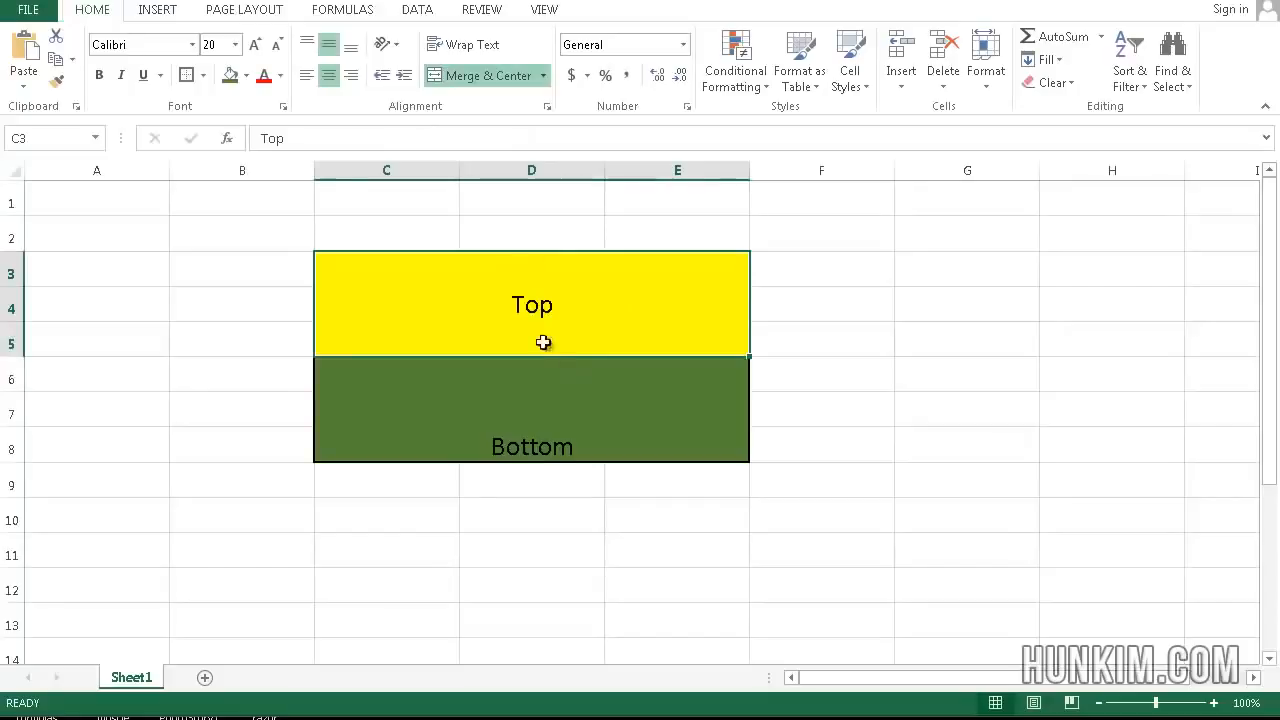
Step: Try left and right alignment on the Bottom block's text, and return it to horizontal center
click(526, 394)
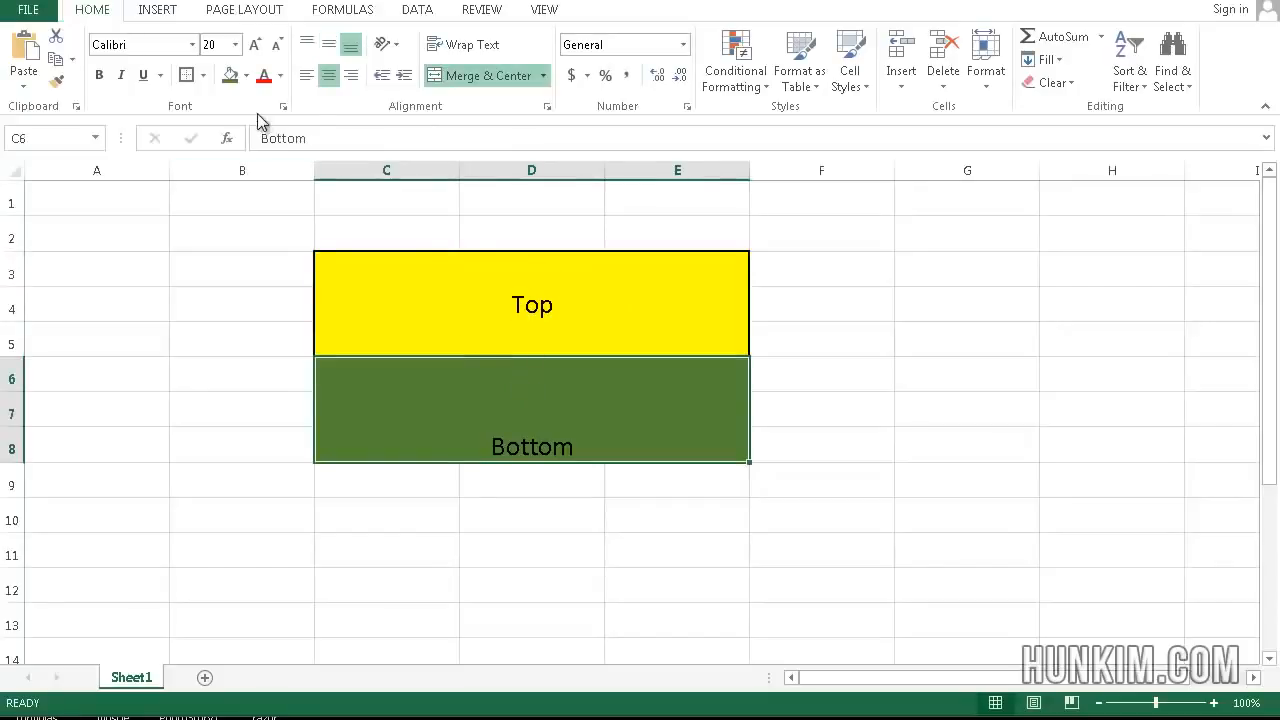
click(306, 76)
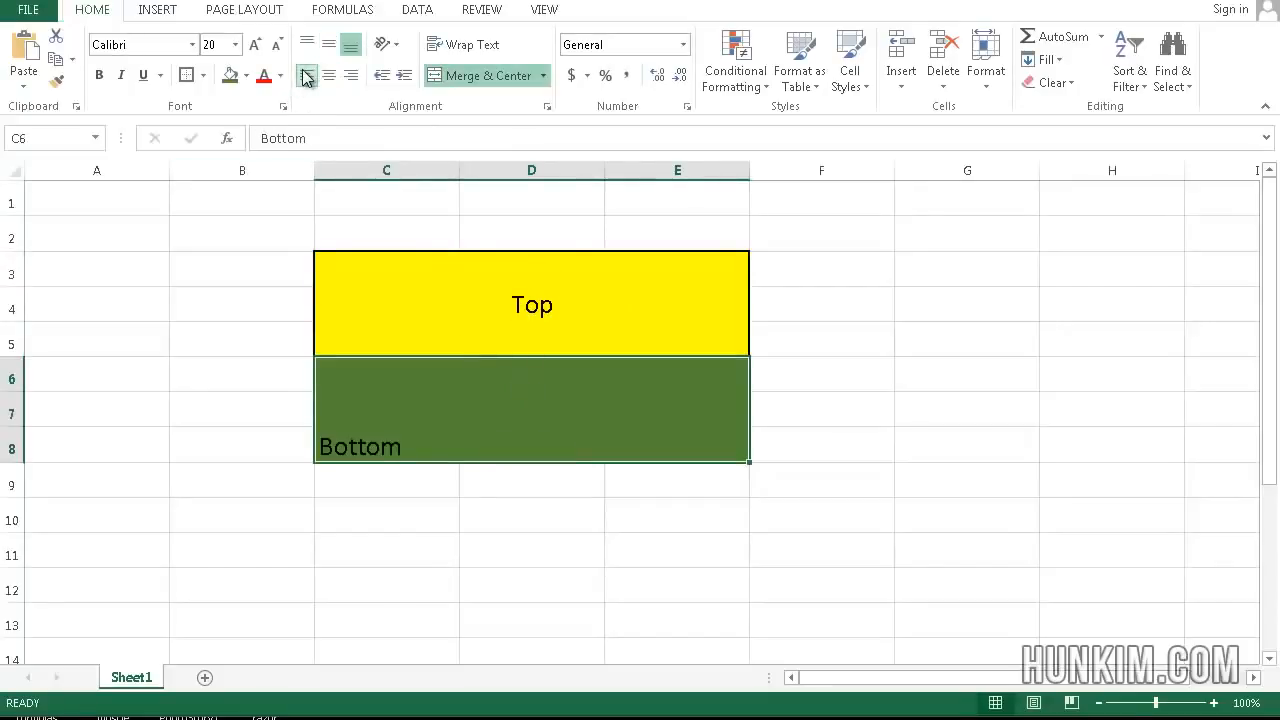
click(354, 76)
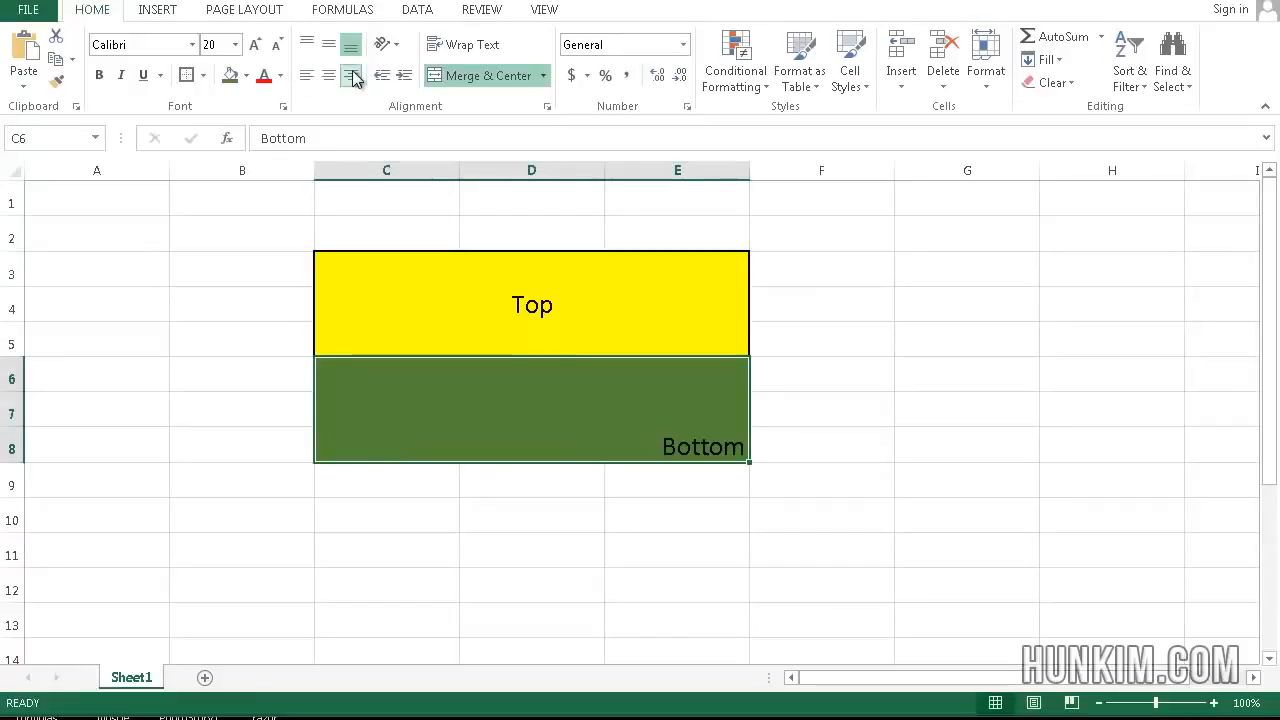
click(329, 75)
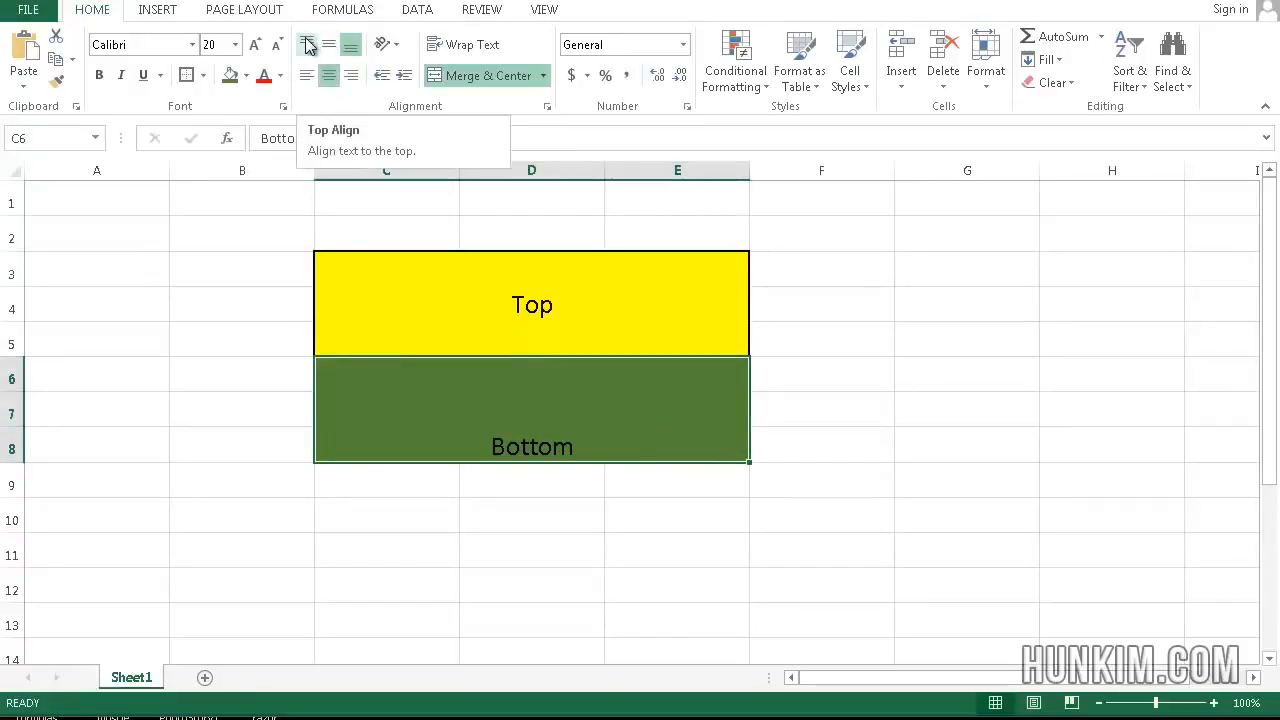
Step: Try top and bottom alignment on the Bottom block's text, and settle on Middle Align
click(307, 45)
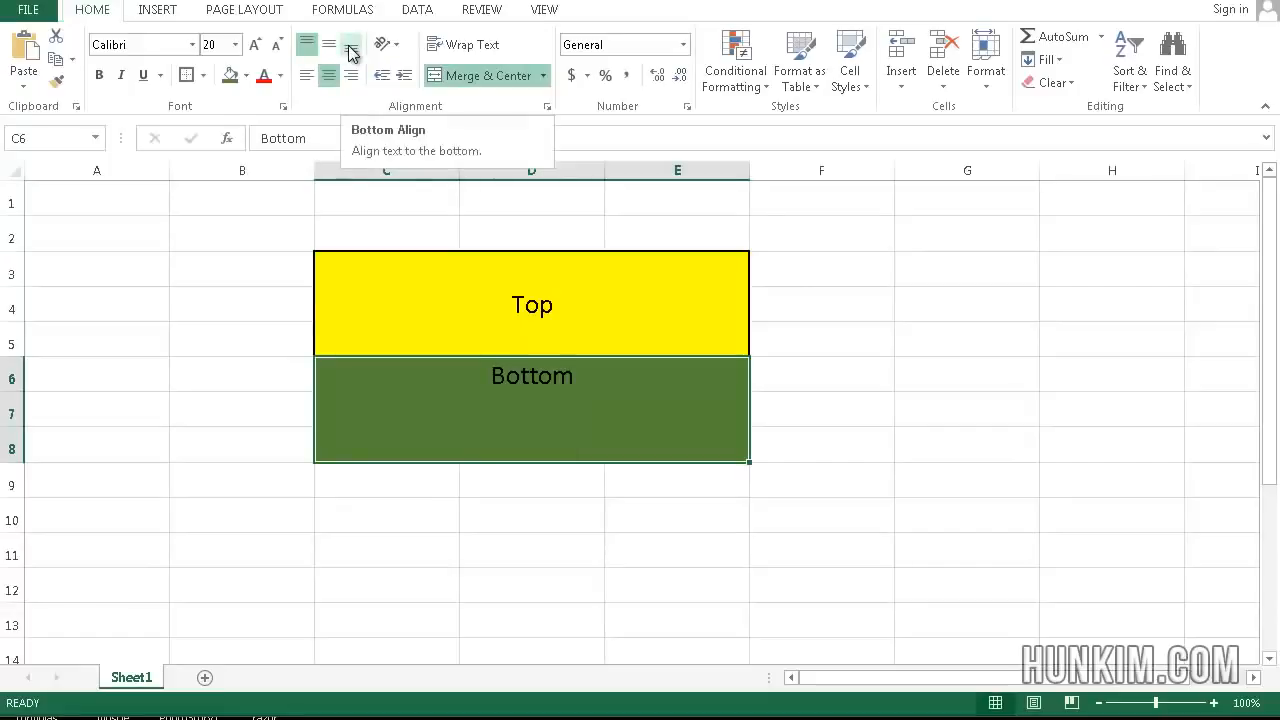
click(352, 50)
click(329, 45)
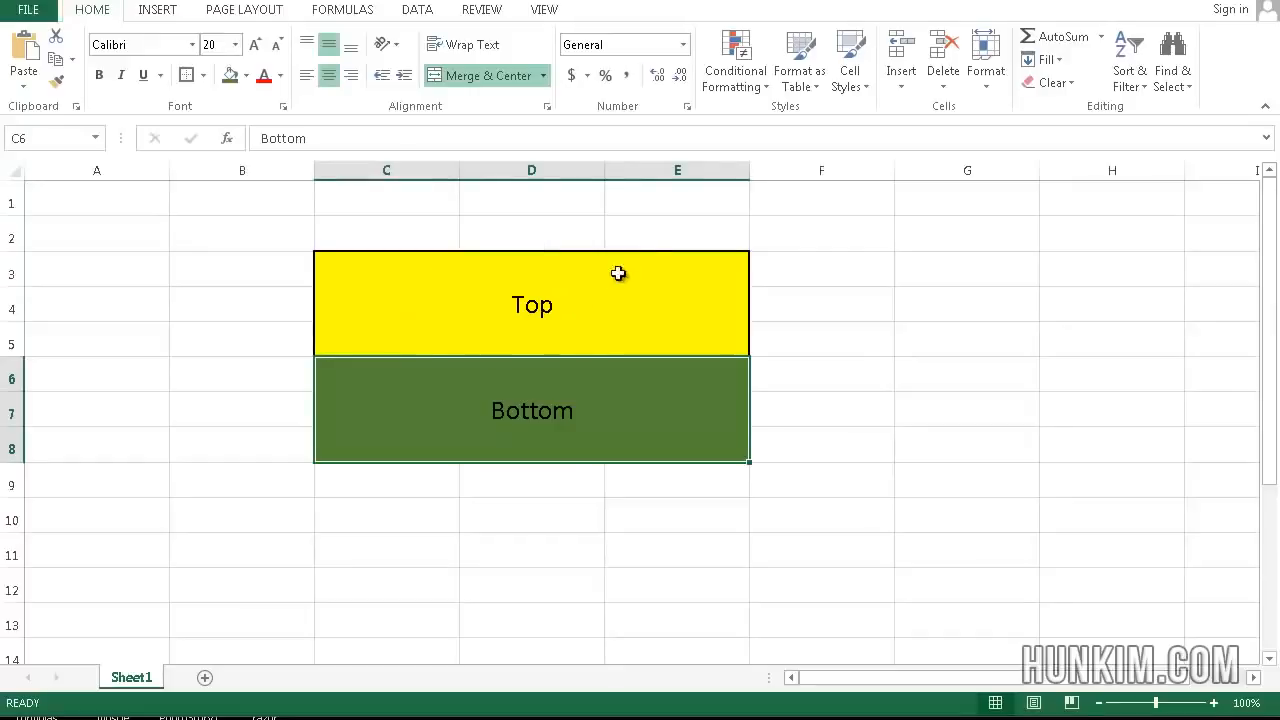
click(240, 327)
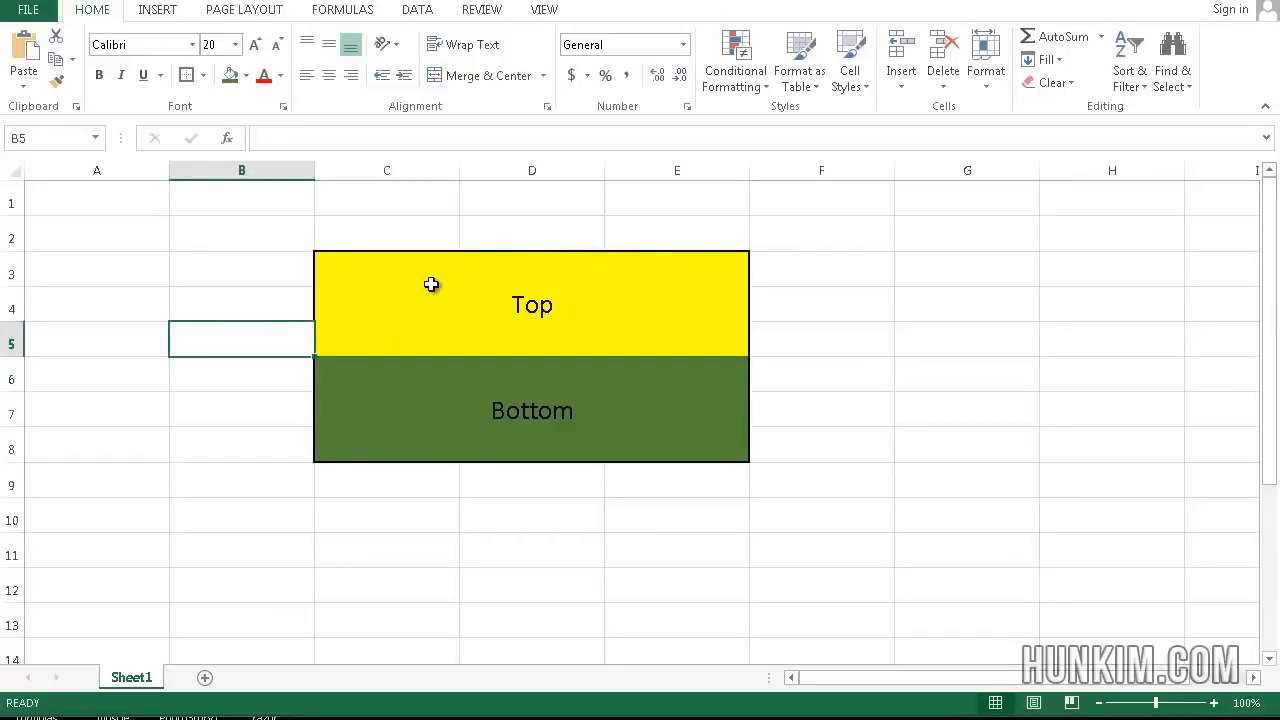
Step: Delete the text in both merged blocks and clear all their formatting with Clear All
drag(431, 285, 529, 420)
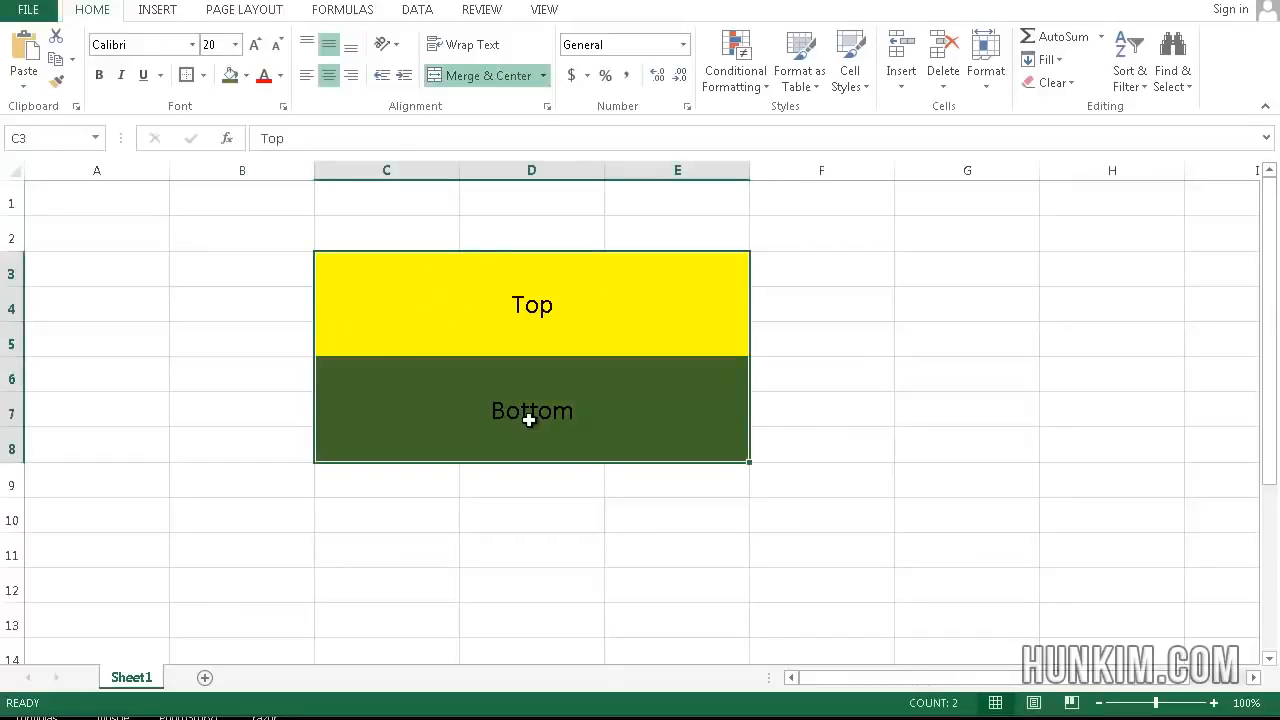
key(Delete)
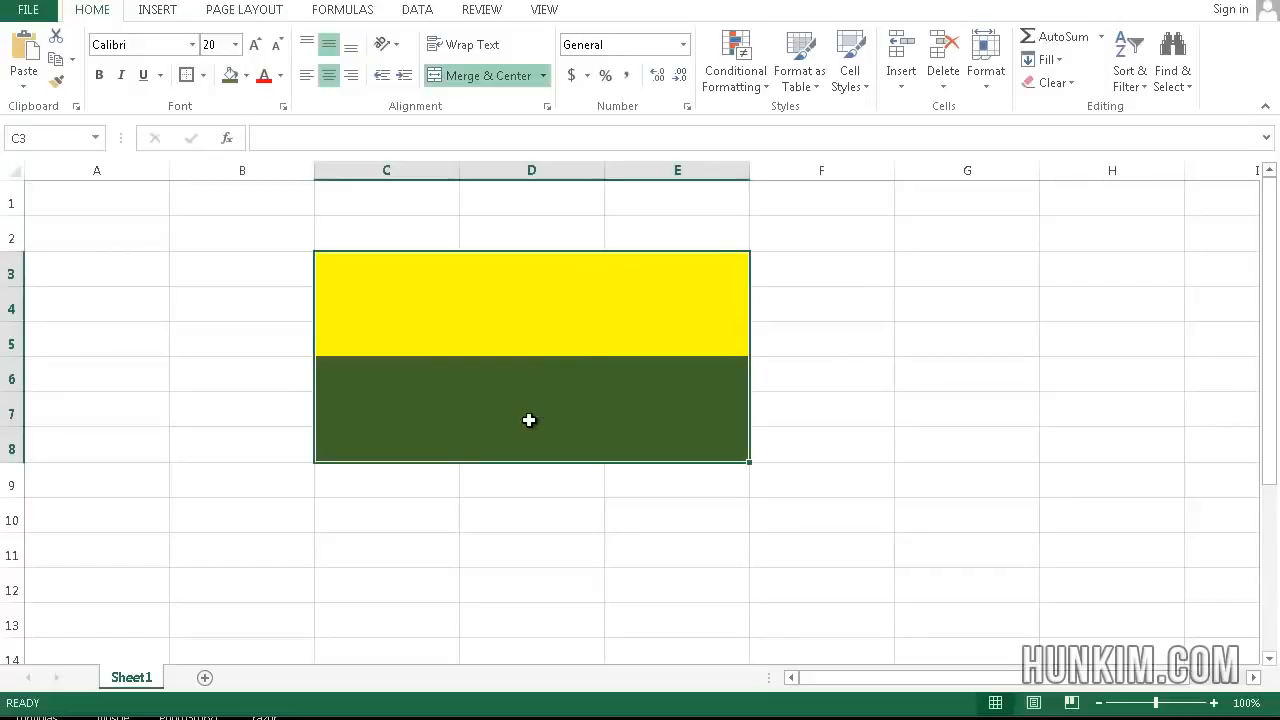
click(1068, 84)
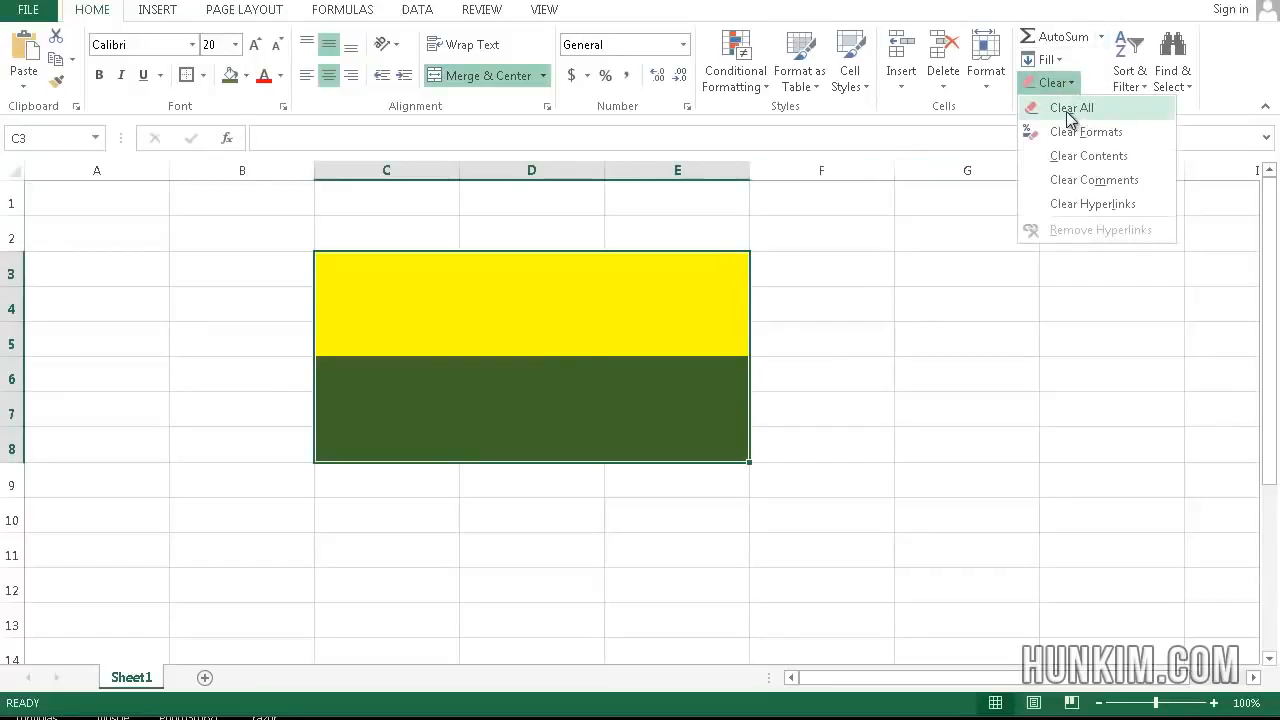
click(1070, 112)
click(657, 293)
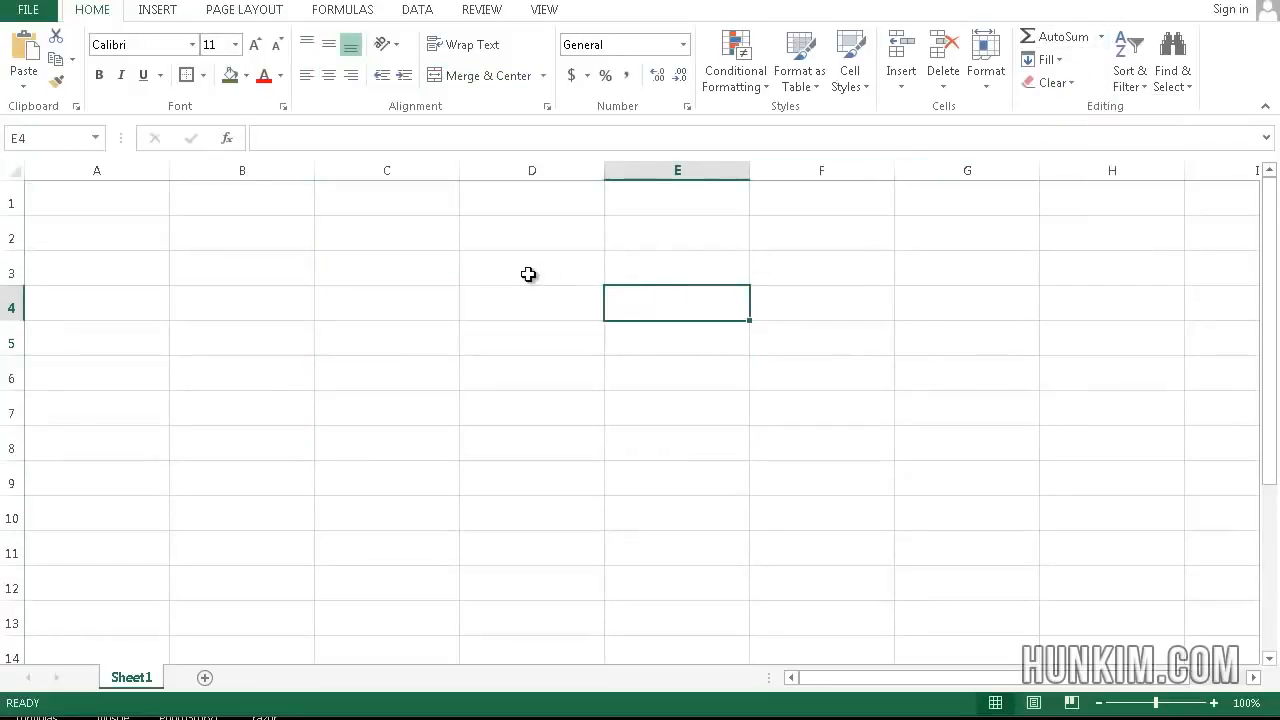
click(522, 275)
click(390, 274)
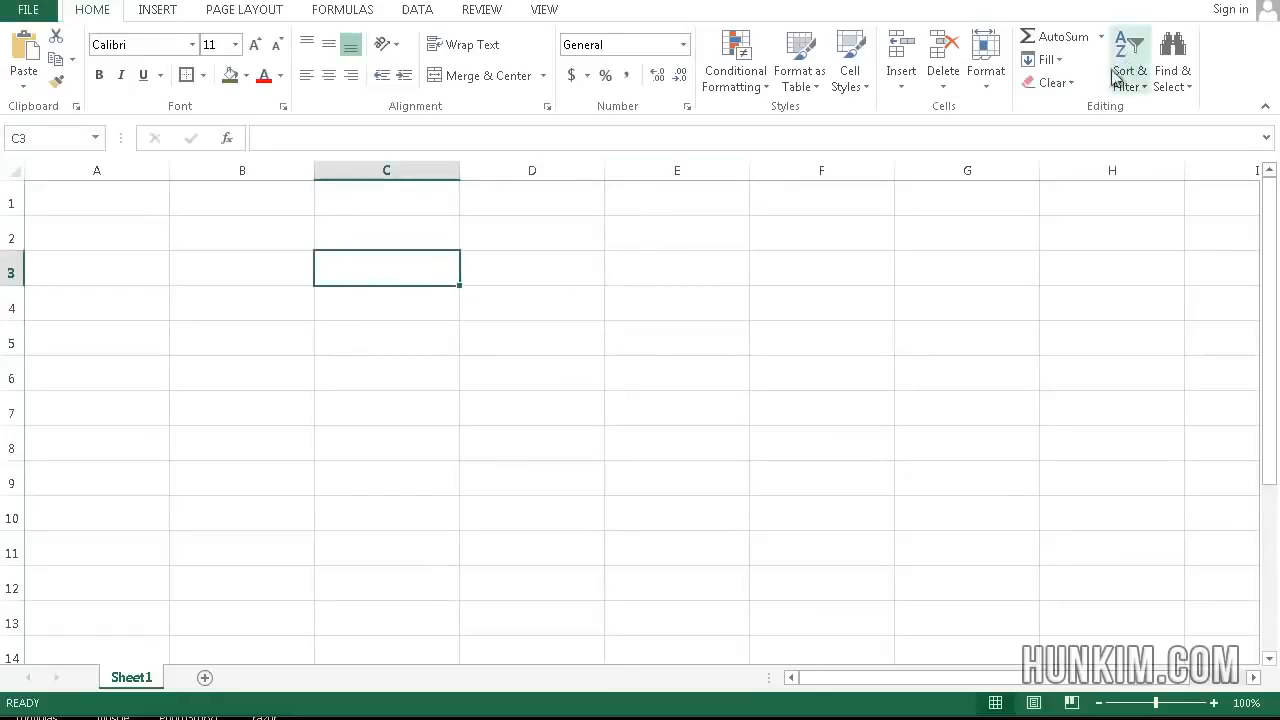
click(1062, 82)
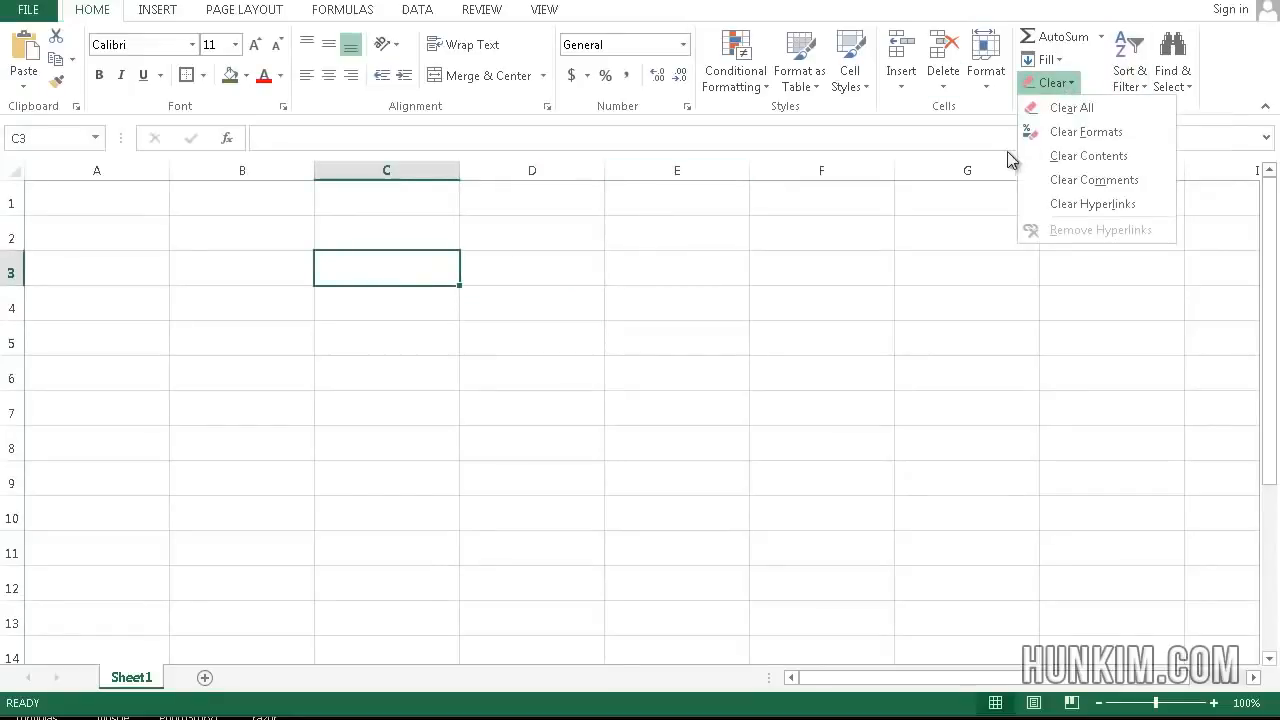
click(684, 320)
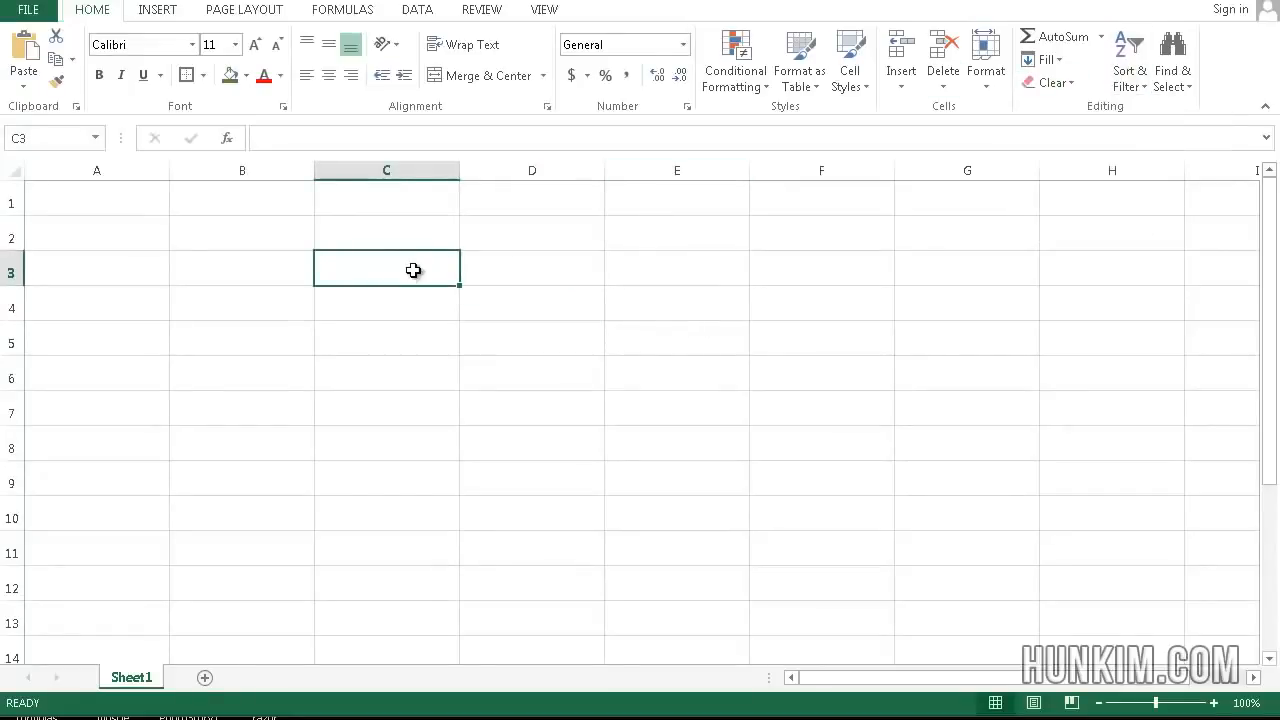
Step: Enter 79.99 in cell C3
click(307, 247)
click(341, 277)
text(79.99)
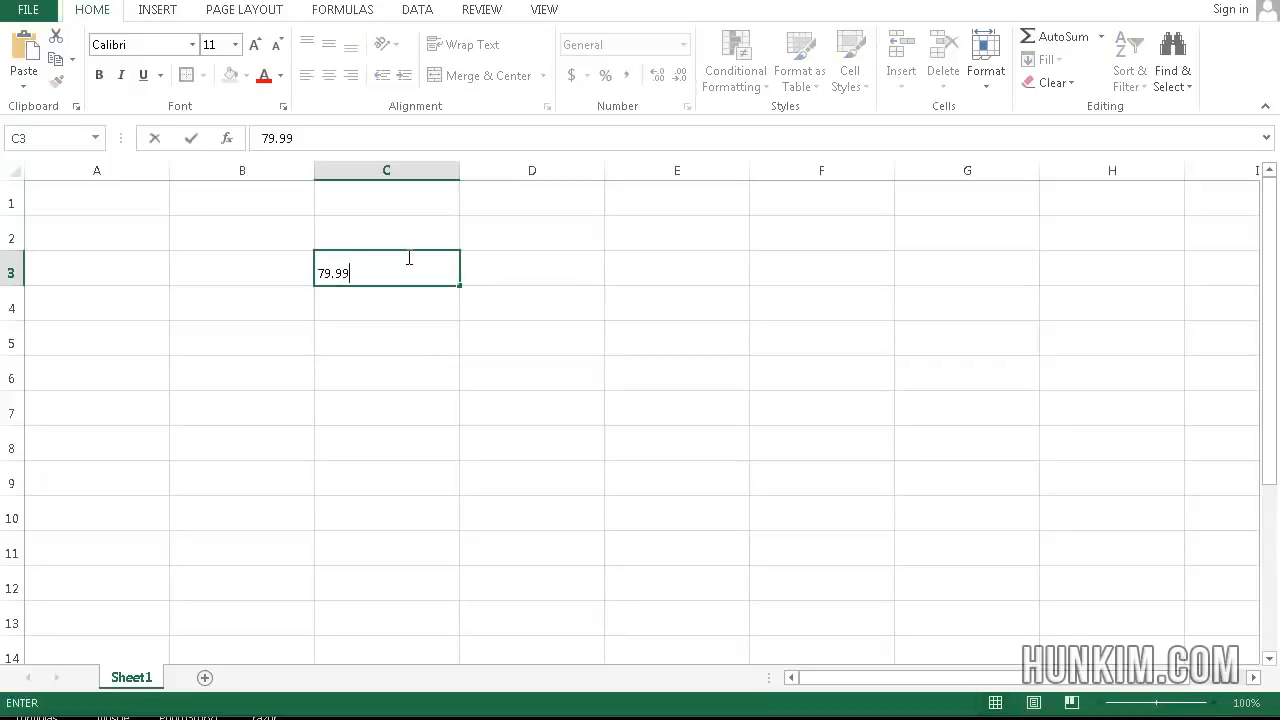
key(Return)
Step: Set the font size of cell C3 to 20
click(409, 258)
click(212, 46)
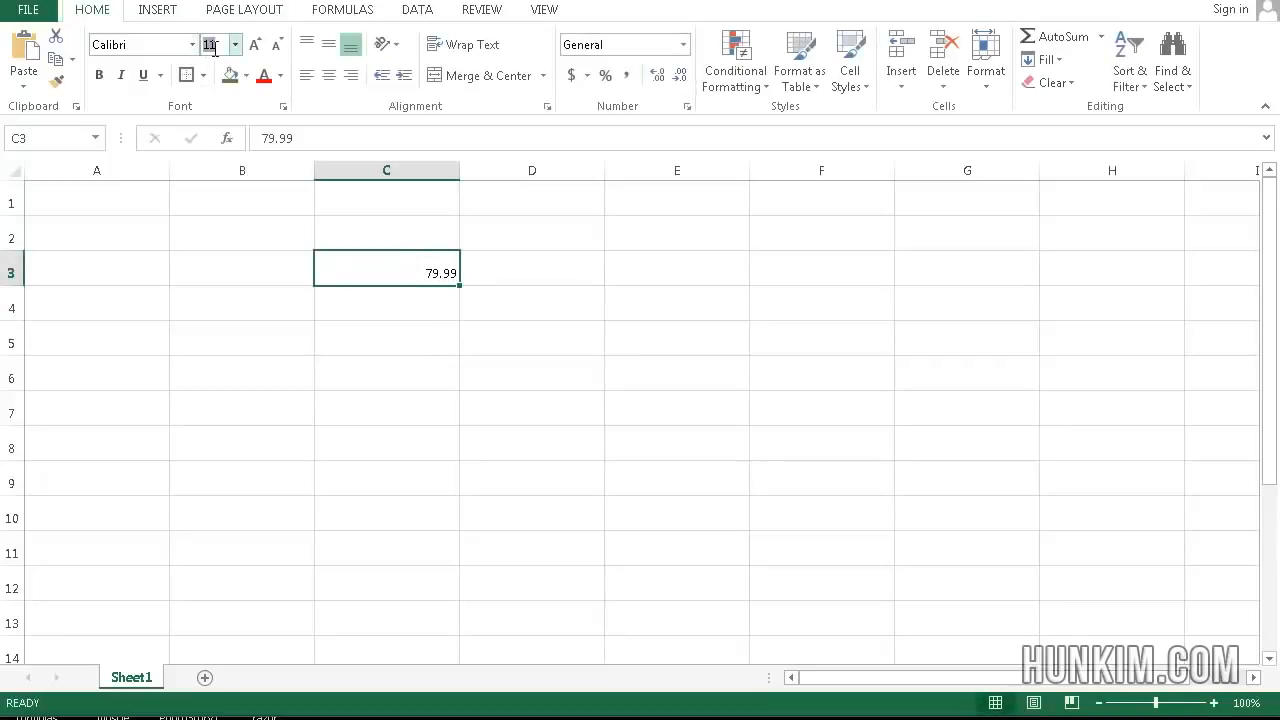
text(20)
key(Return)
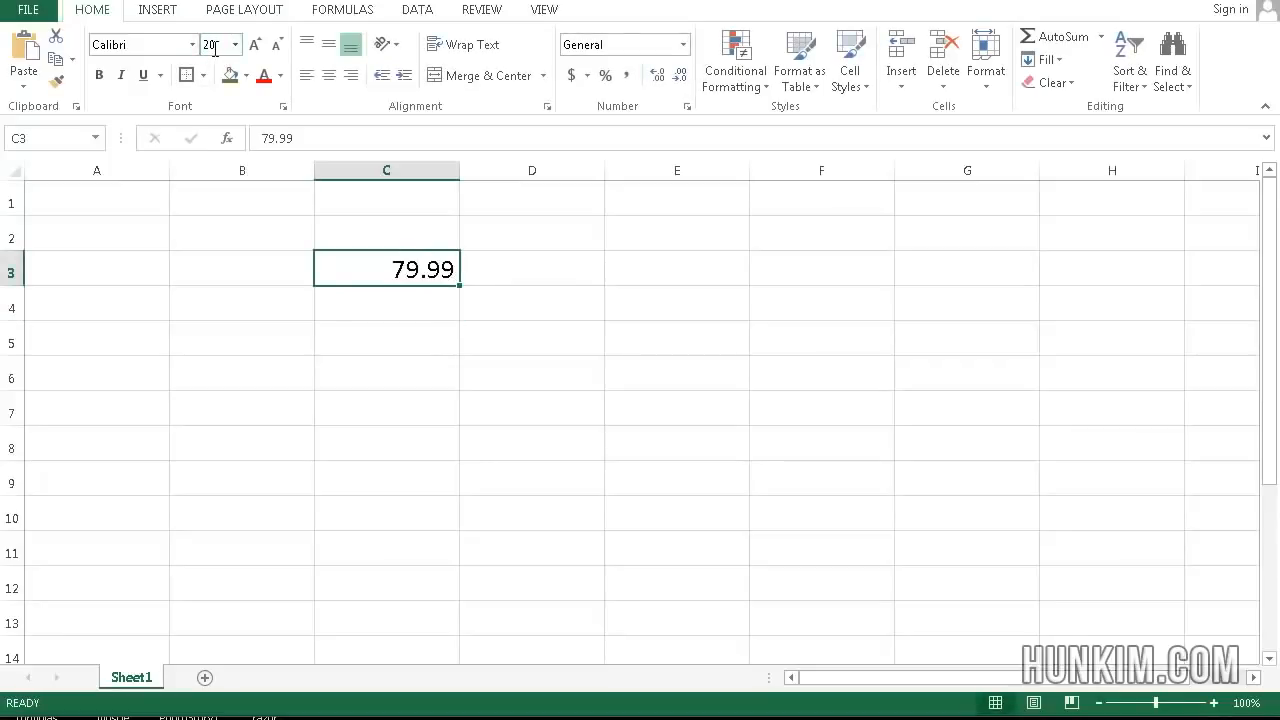
click(399, 320)
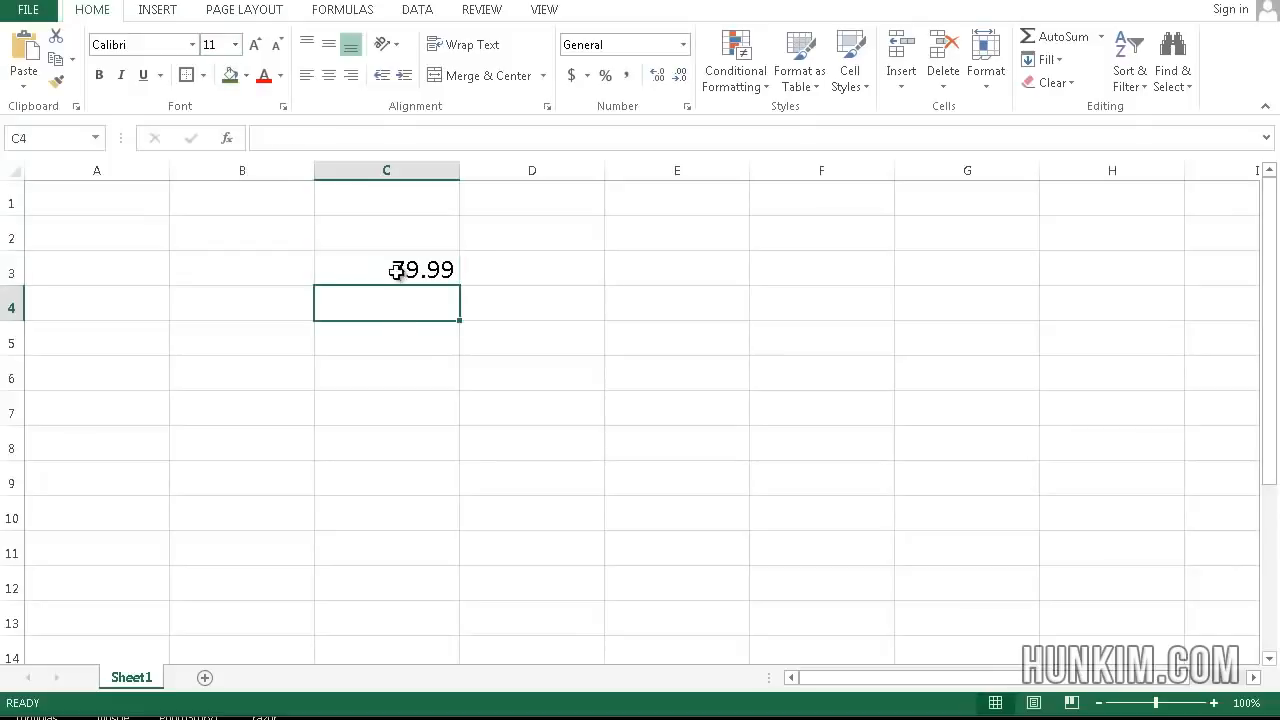
Step: Delete the contents of cell C3
click(395, 270)
key(Delete)
click(486, 325)
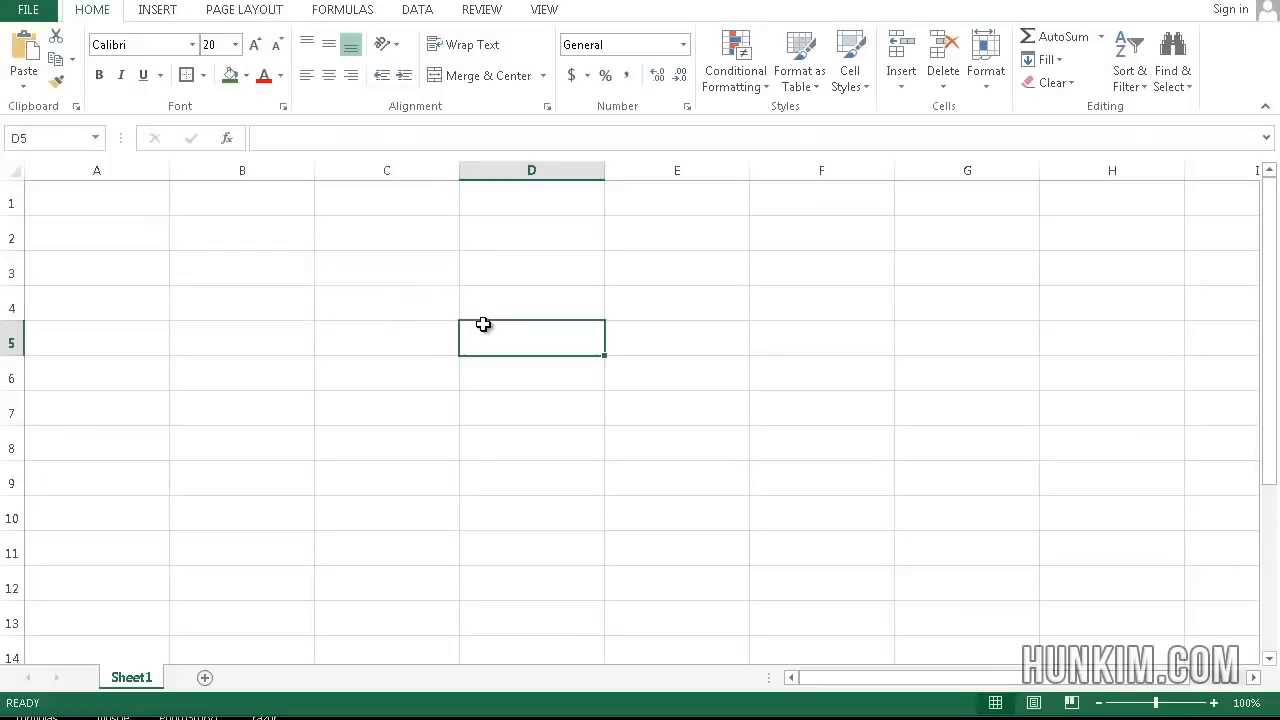
Step: Enter 79.99 in cell C3
click(415, 264)
text(7)
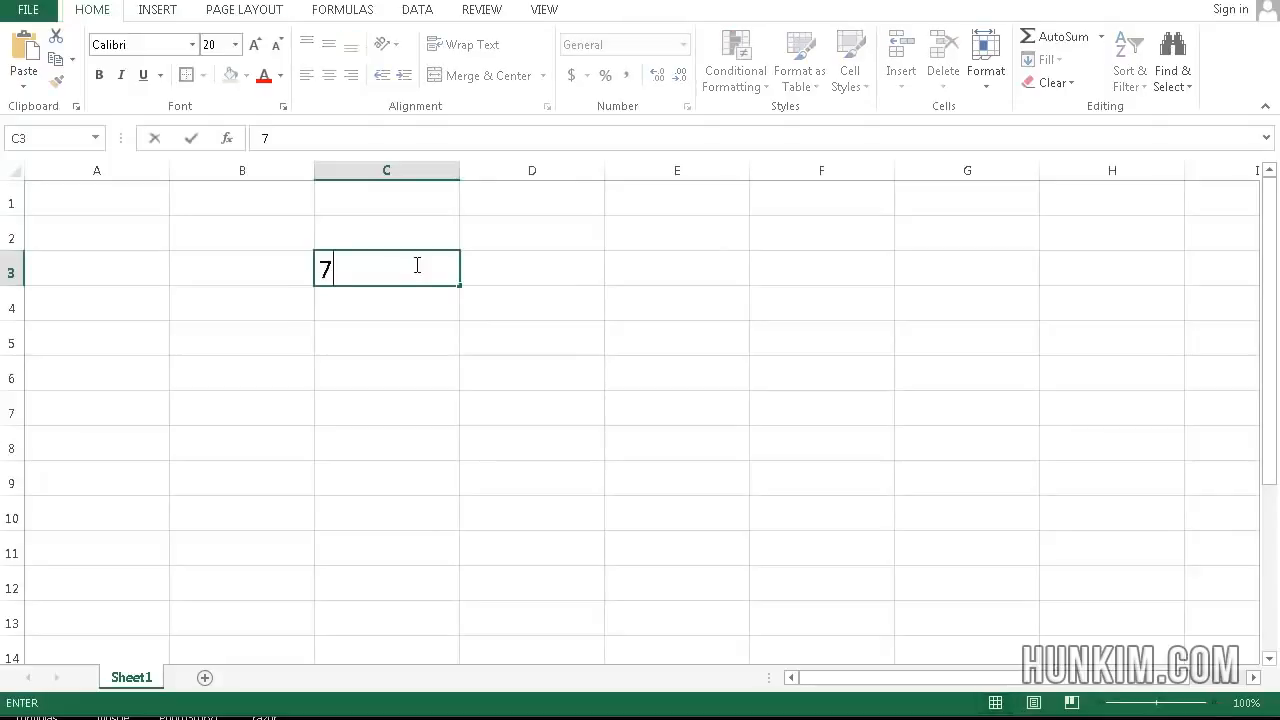
text(9.99)
key(Return)
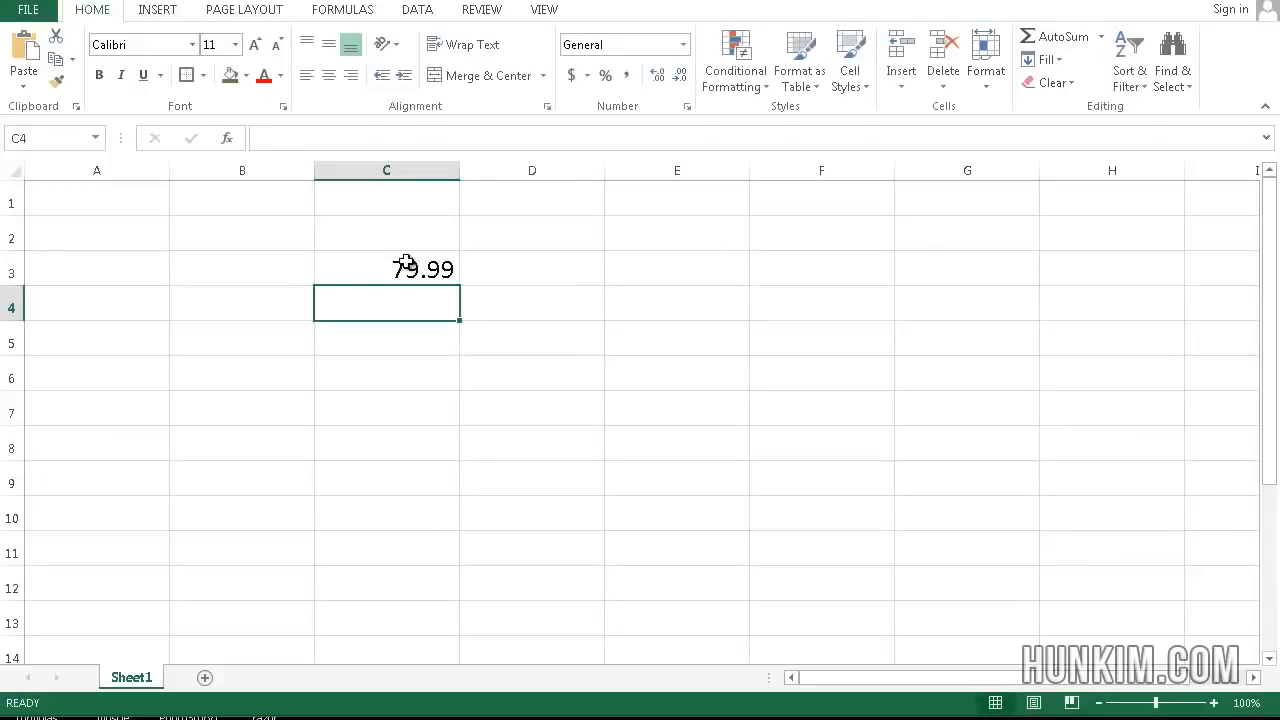
Step: Apply the dollar Accounting number format to cell C3
click(410, 264)
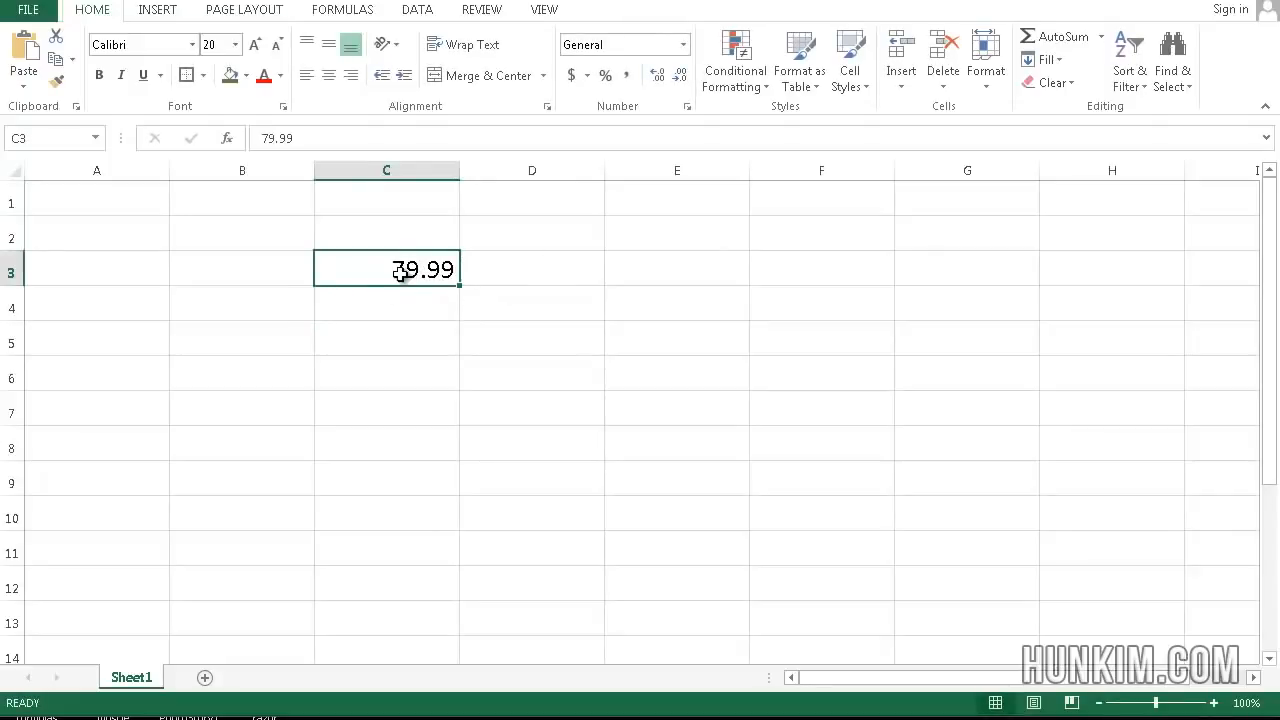
drag(552, 333, 420, 276)
click(415, 275)
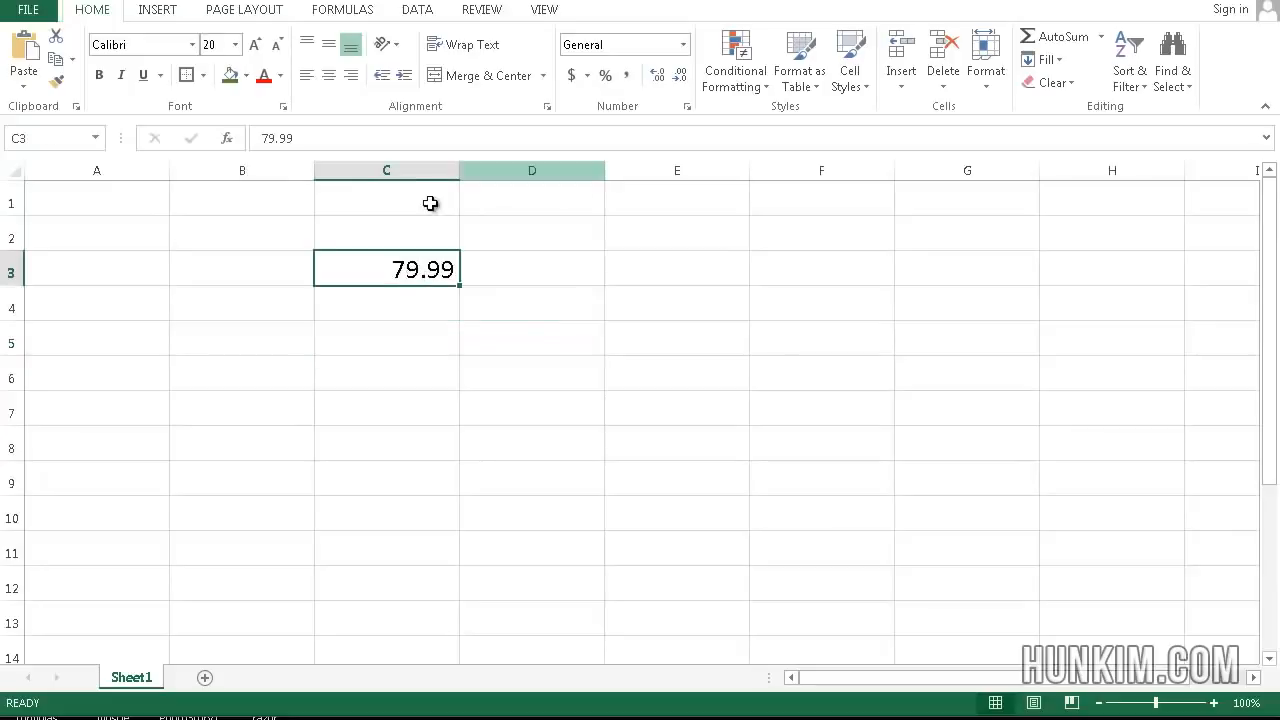
click(577, 83)
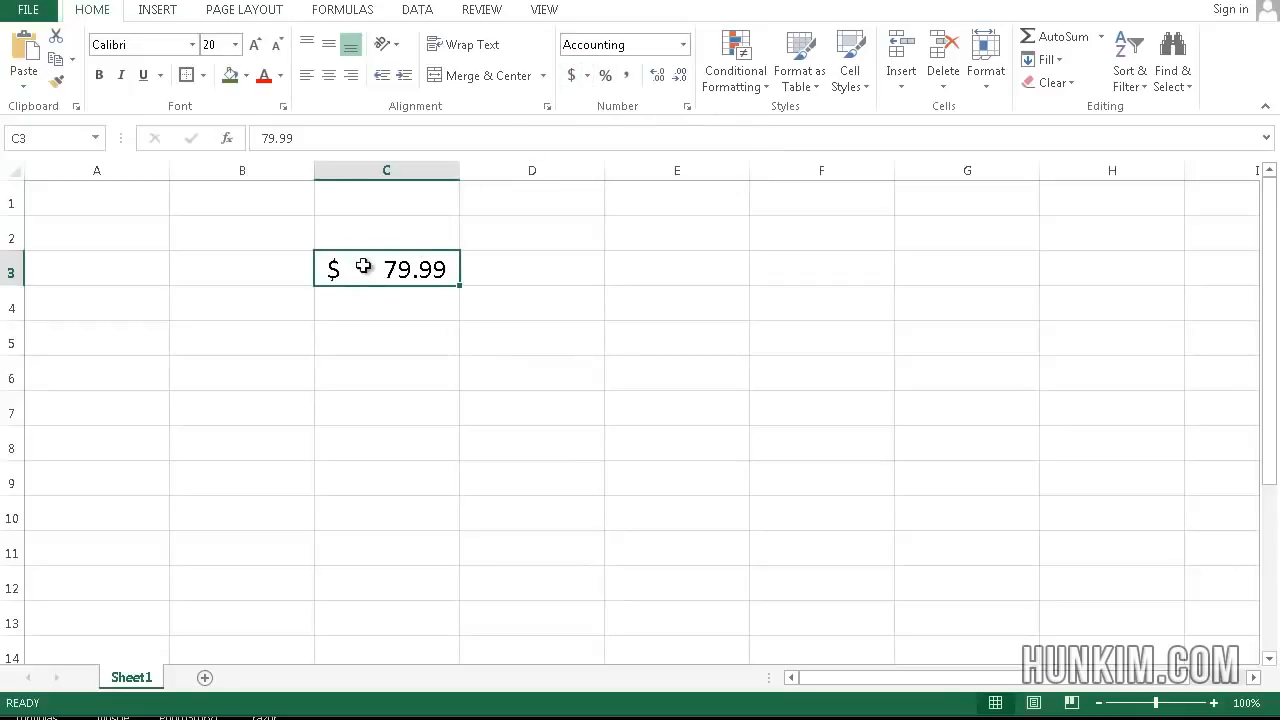
Step: Enter 199.99 in cell C4 below the formatted price
click(426, 305)
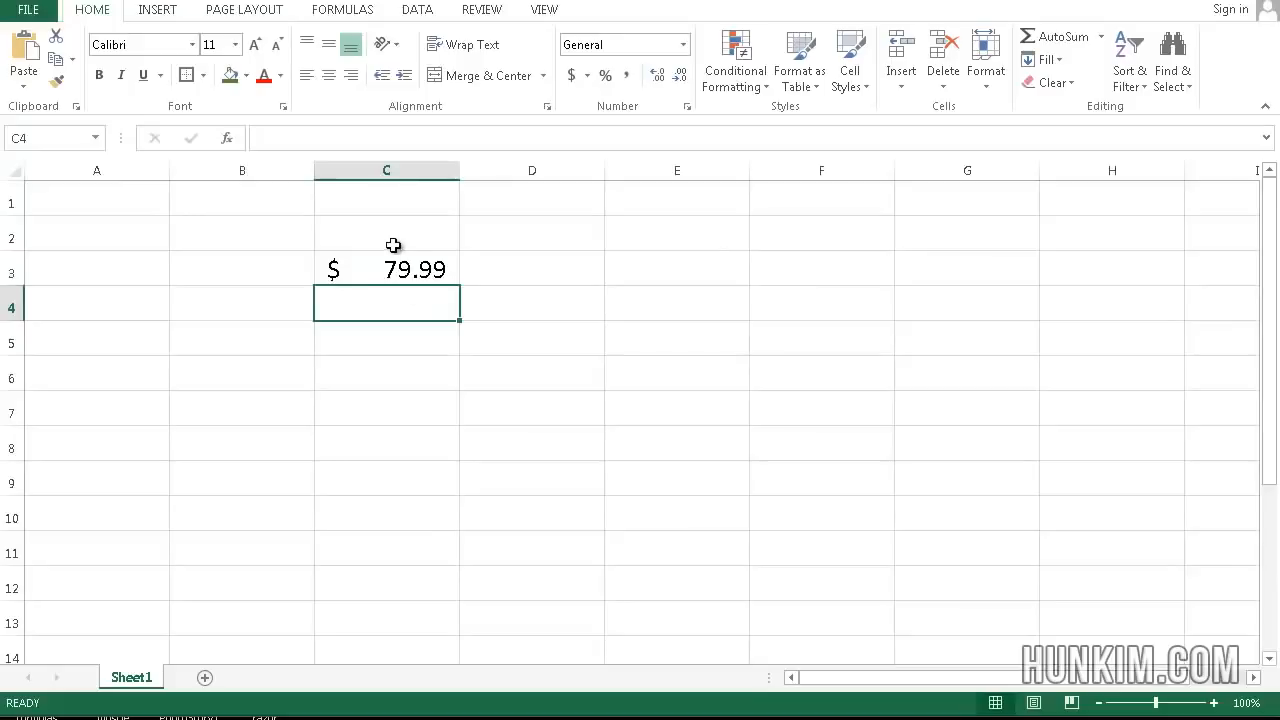
text(19)
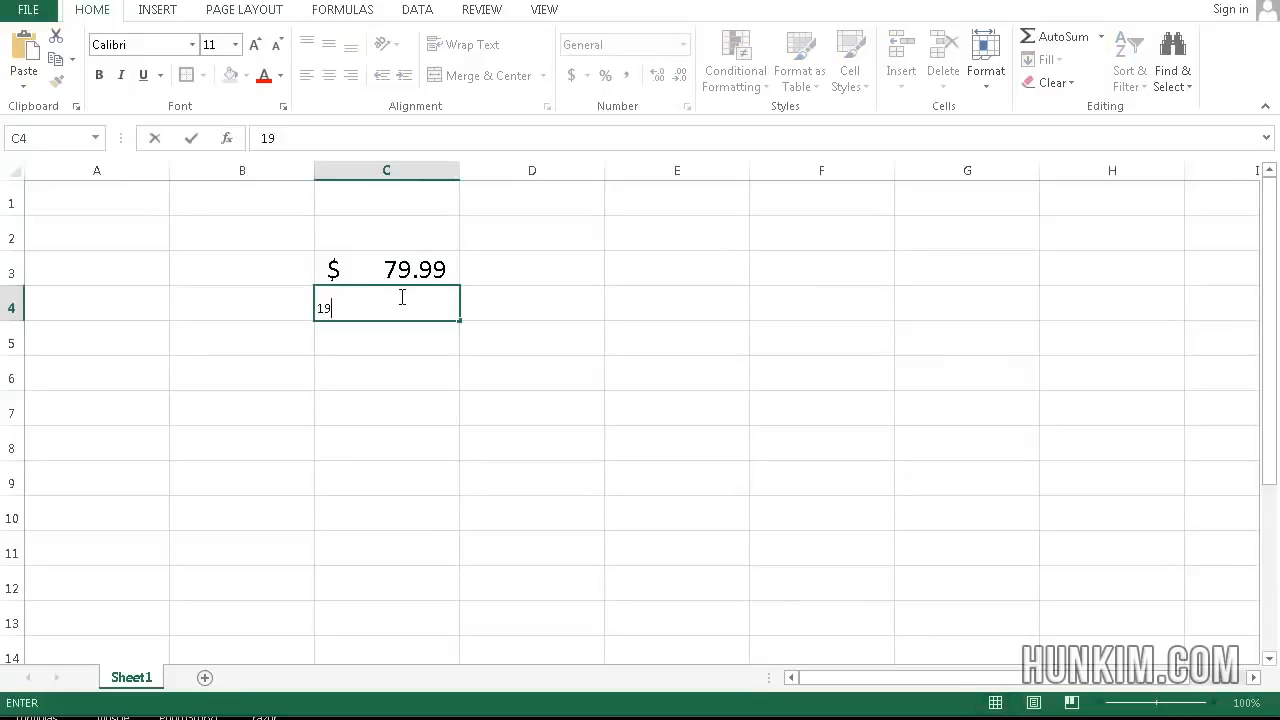
text(9.99)
key(Return)
click(400, 296)
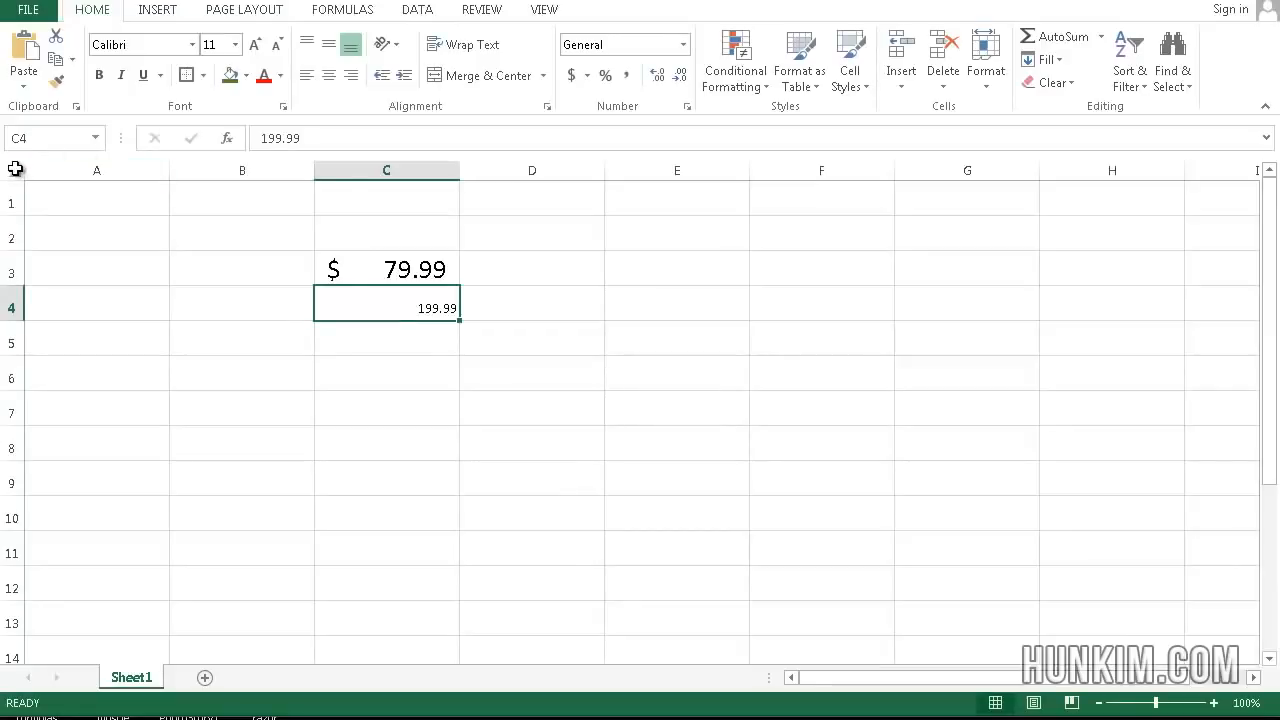
Step: Select the entire worksheet and set its font size to 20
click(15, 168)
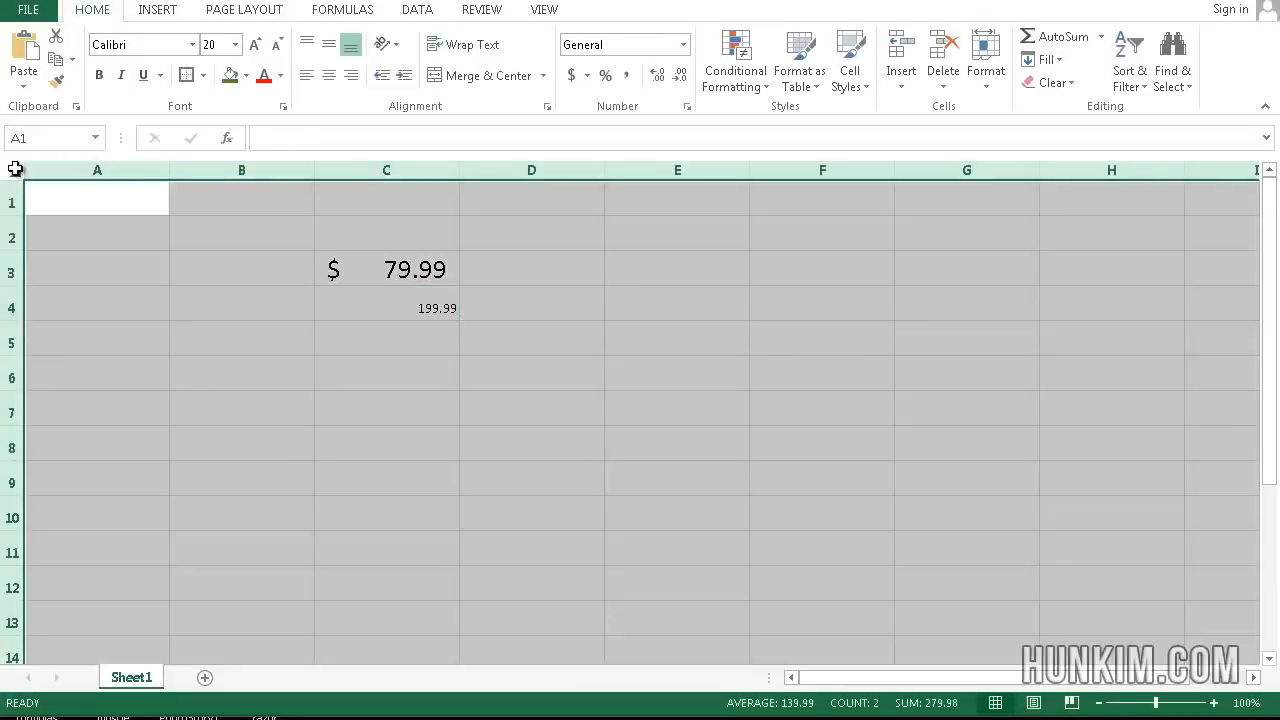
click(214, 44)
key(Return)
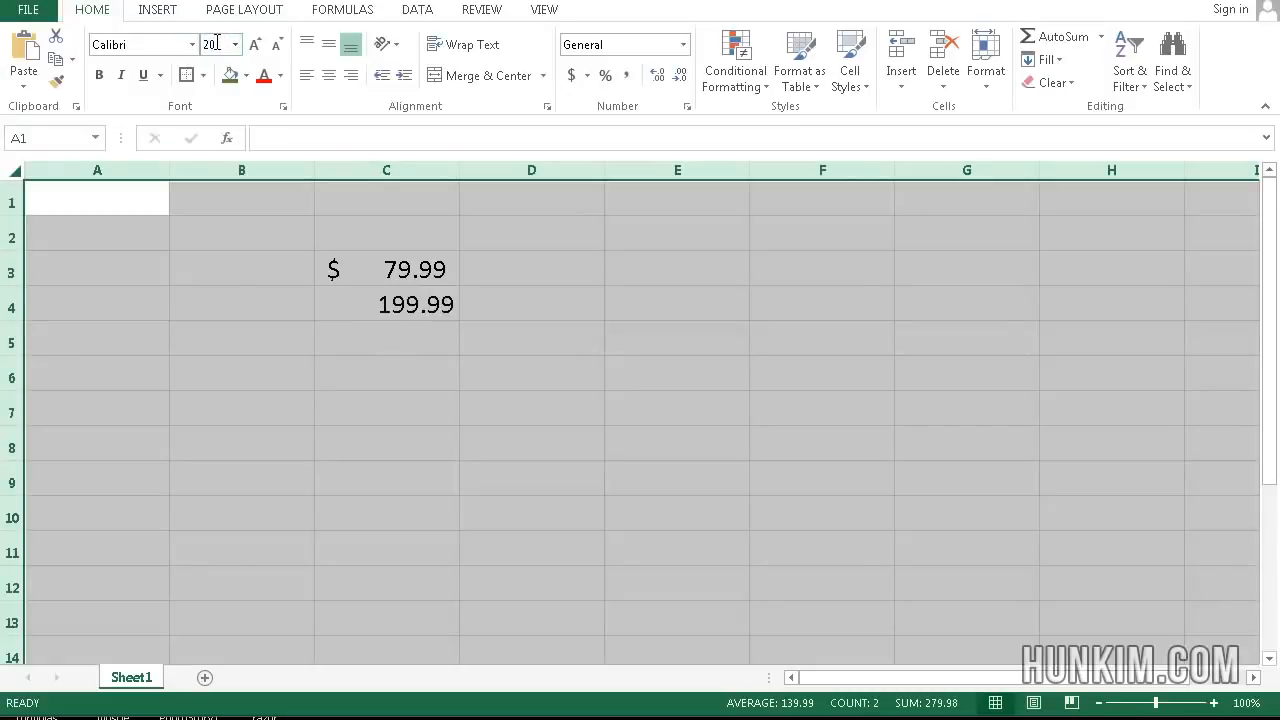
click(629, 340)
click(416, 316)
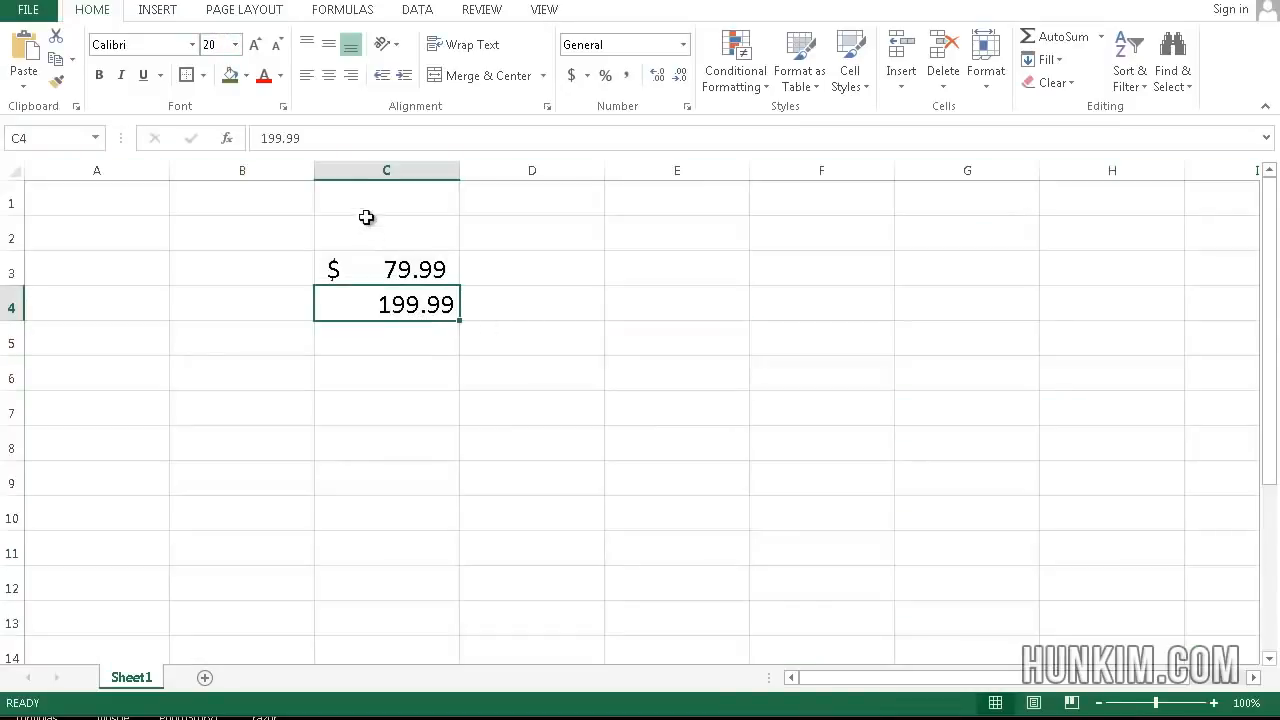
Step: Apply the dollar Accounting number format to every cell of the worksheet
click(12, 172)
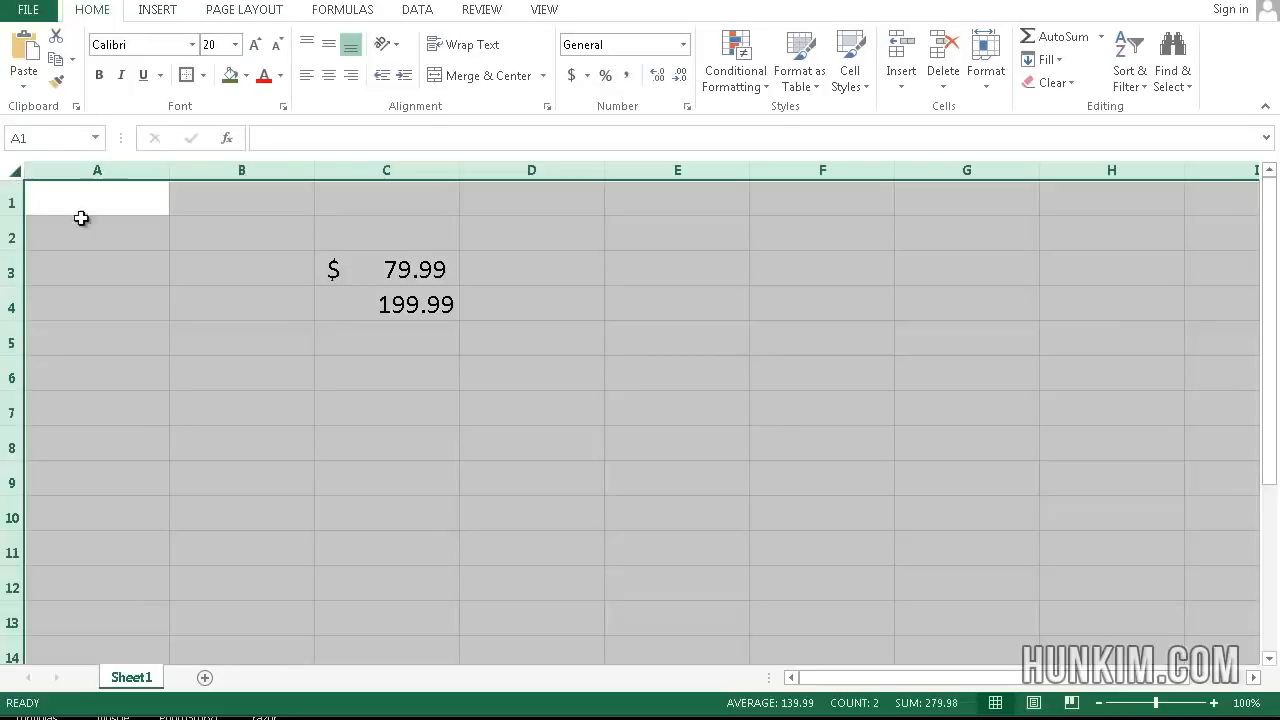
click(572, 76)
click(452, 508)
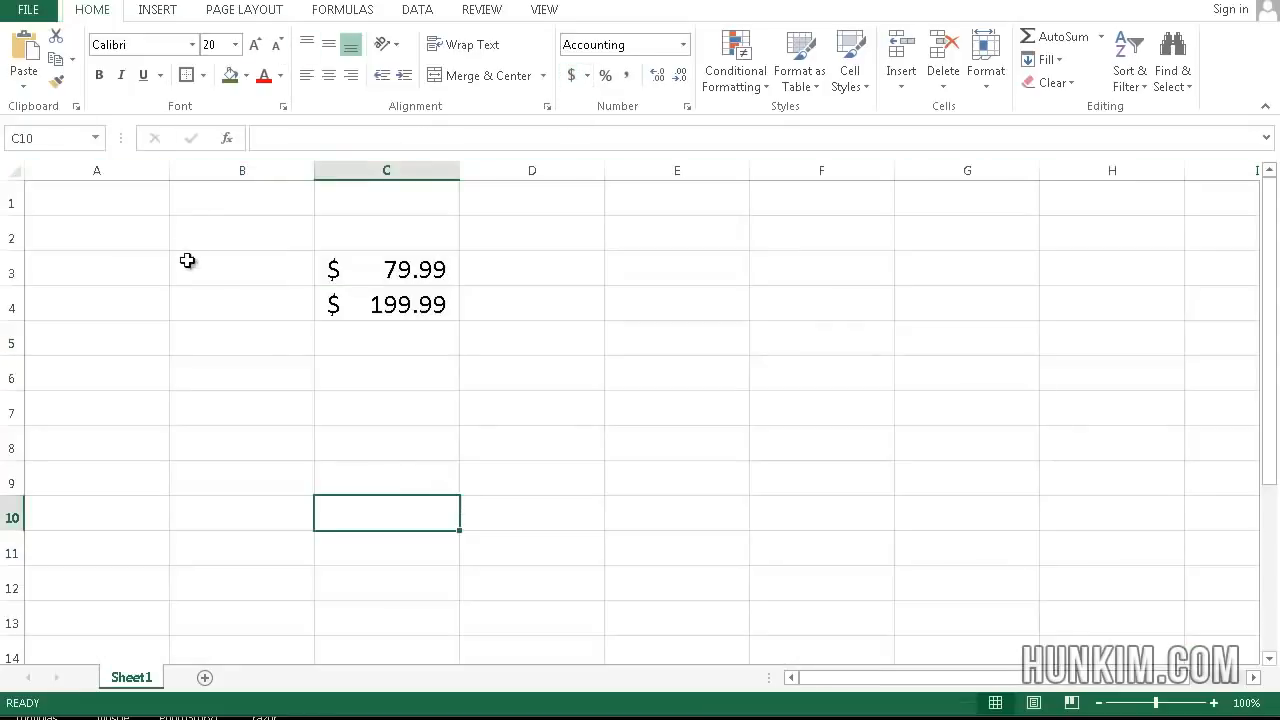
click(410, 357)
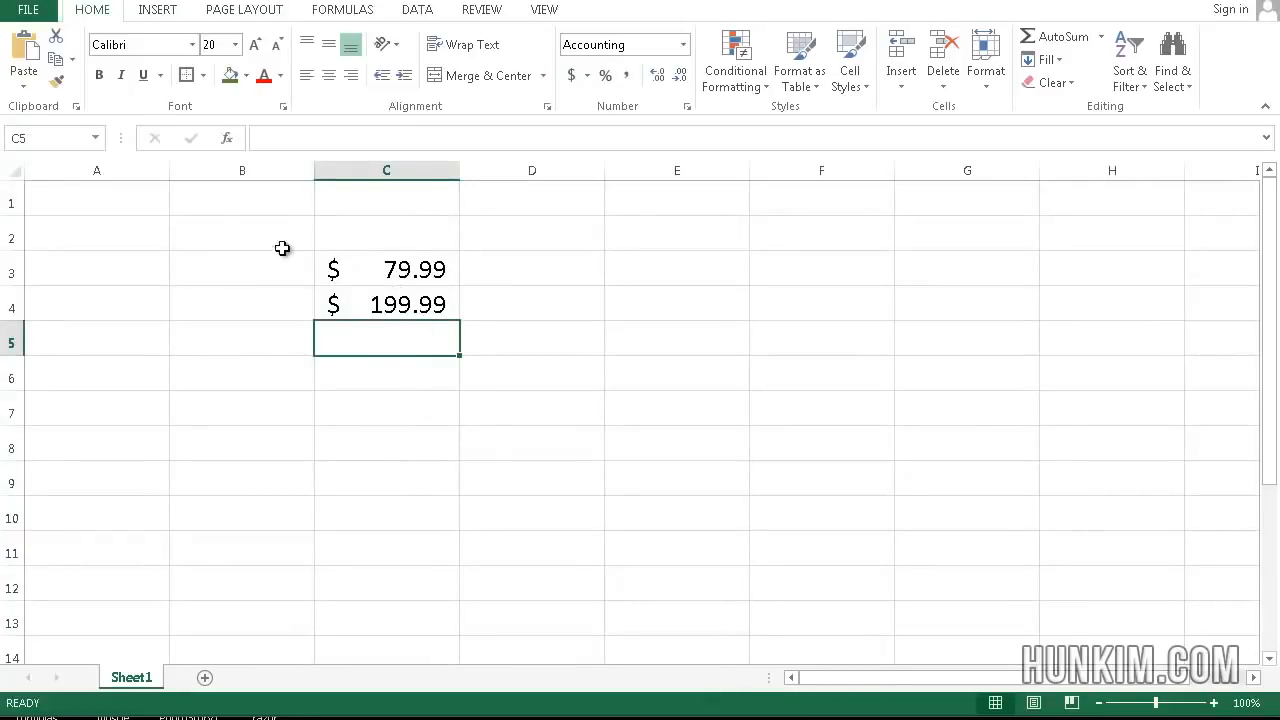
click(352, 263)
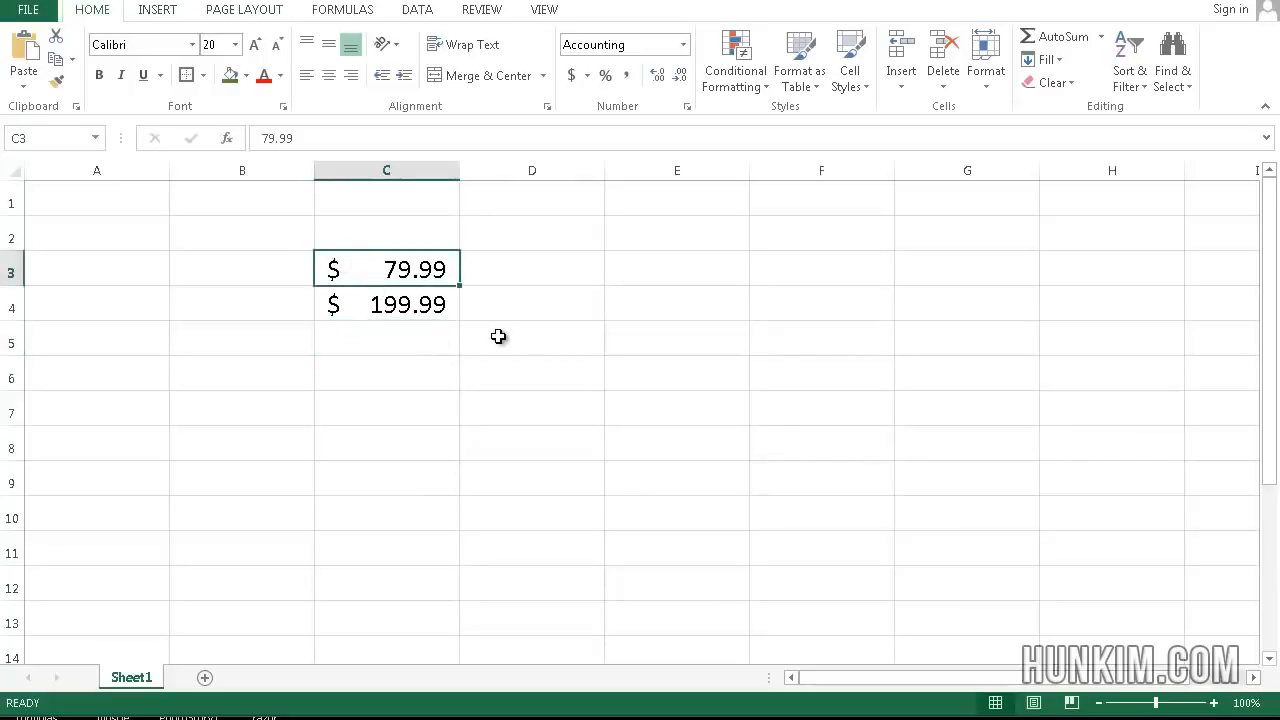
Step: Undo the sheet-wide Accounting format and remove all contents and formatting from the entire worksheet with Clear All
click(129, 184)
key(ctrl+a)
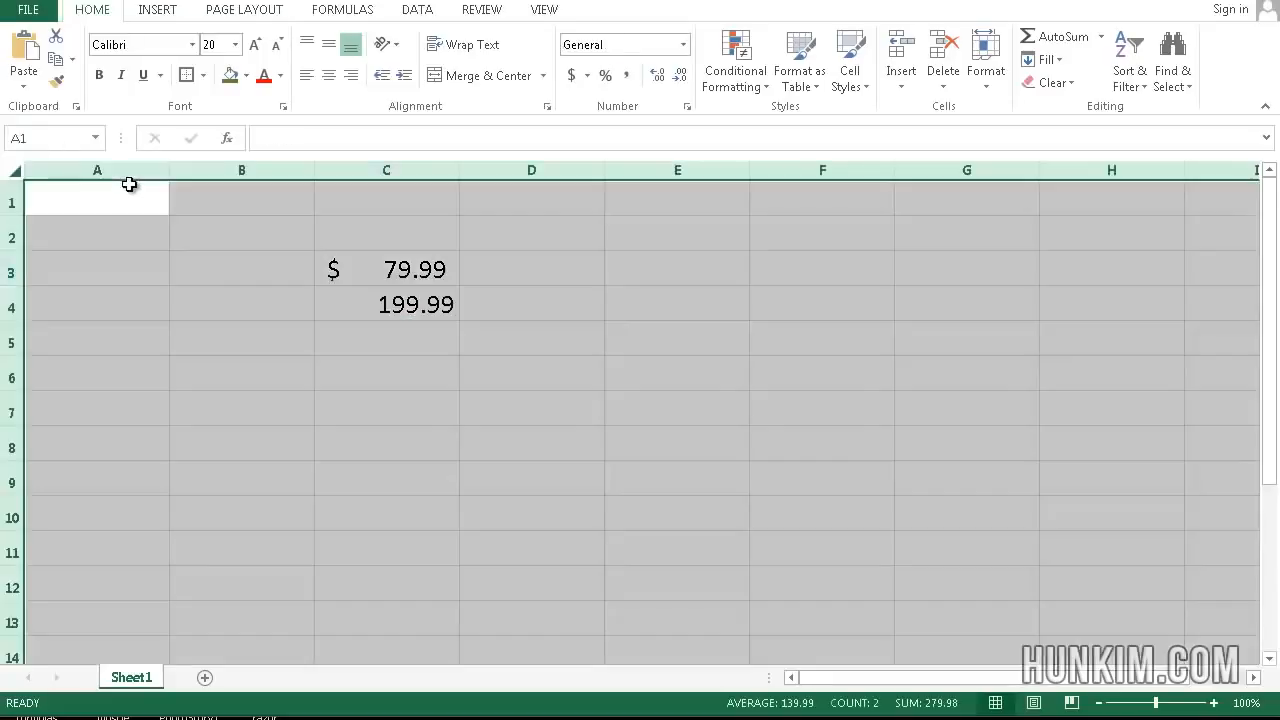
click(1071, 85)
click(1074, 108)
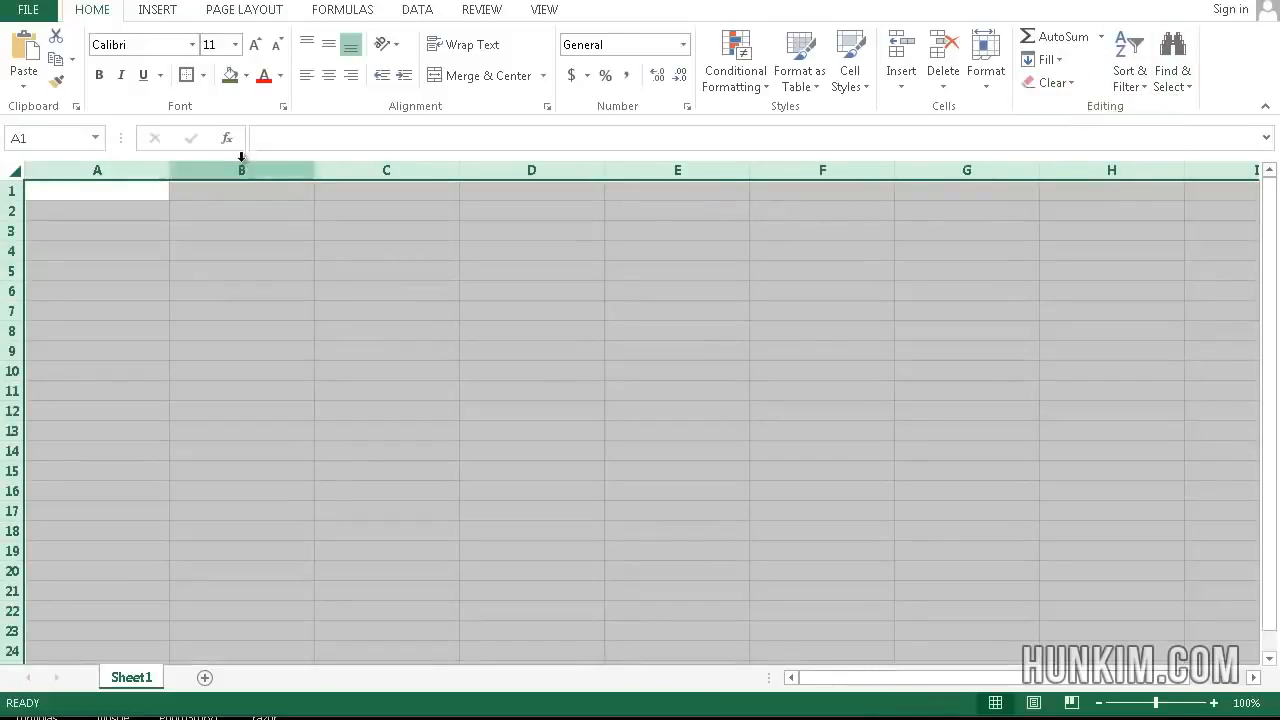
Step: Set the font size of the entire cleared worksheet to 20
click(213, 42)
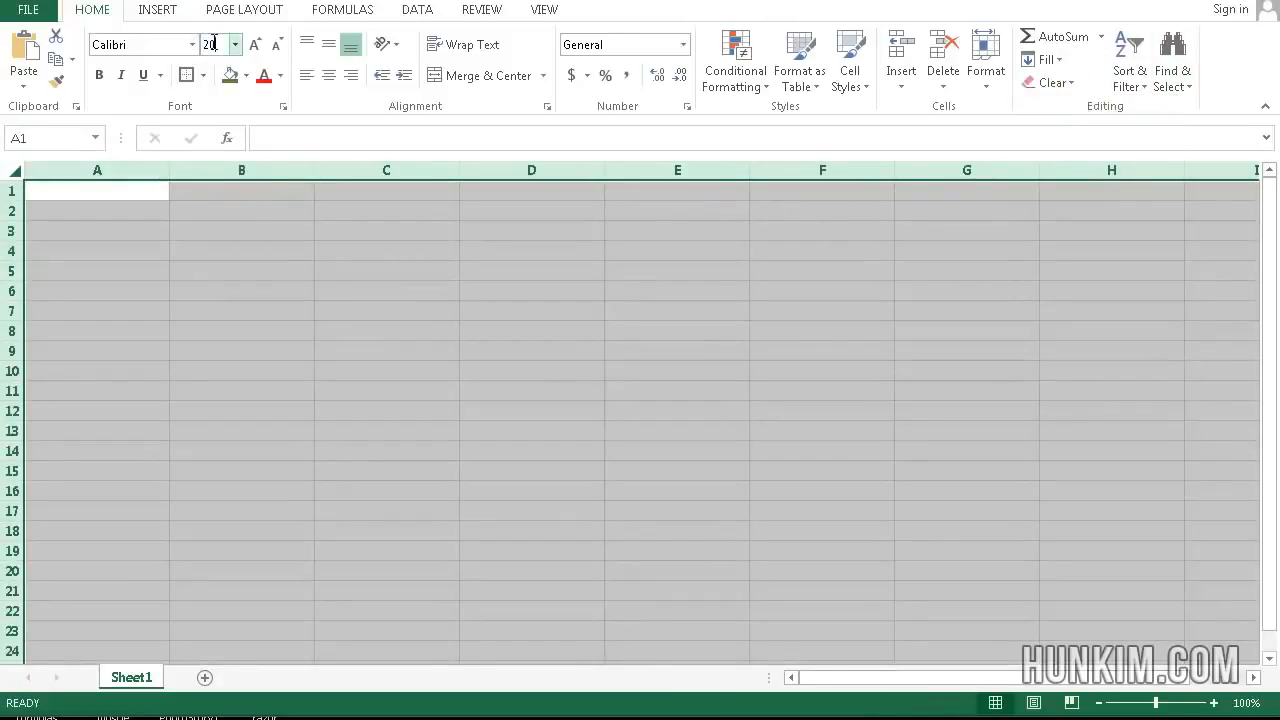
text(20)
key(Return)
Step: Enter .43 in cell C4
click(389, 366)
key(Up)
key(Up)
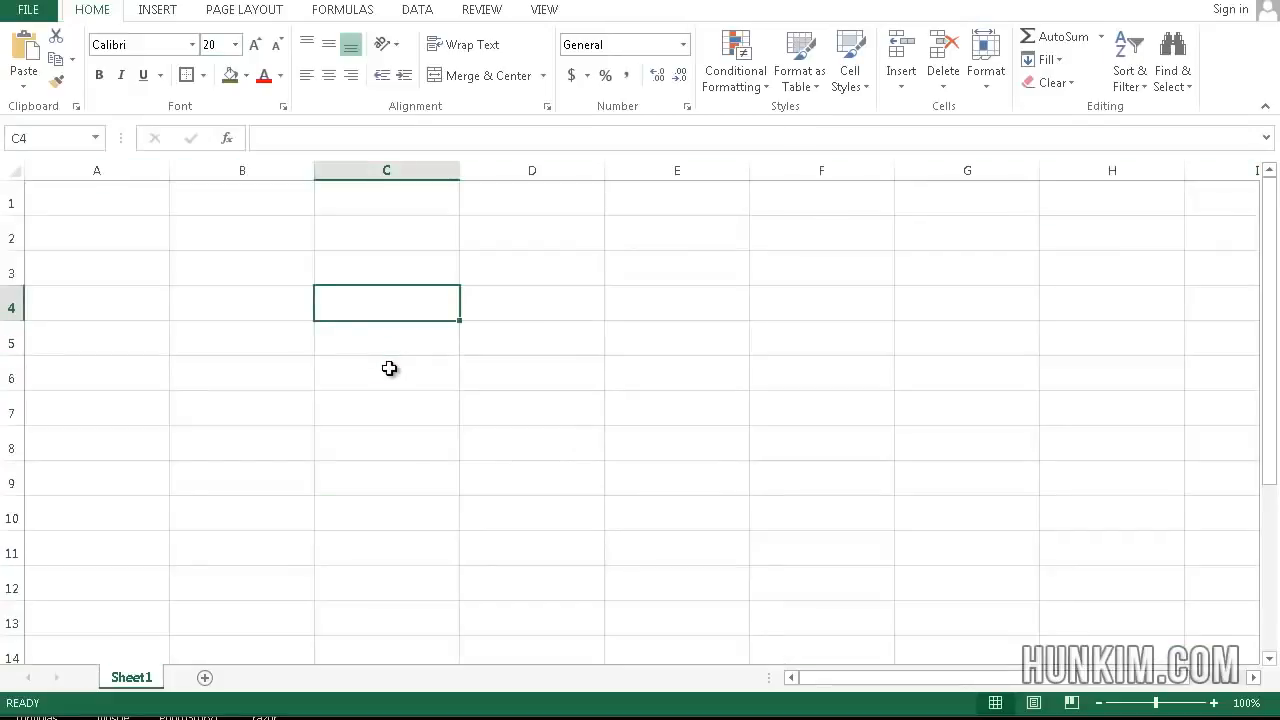
text(.43)
key(Return)
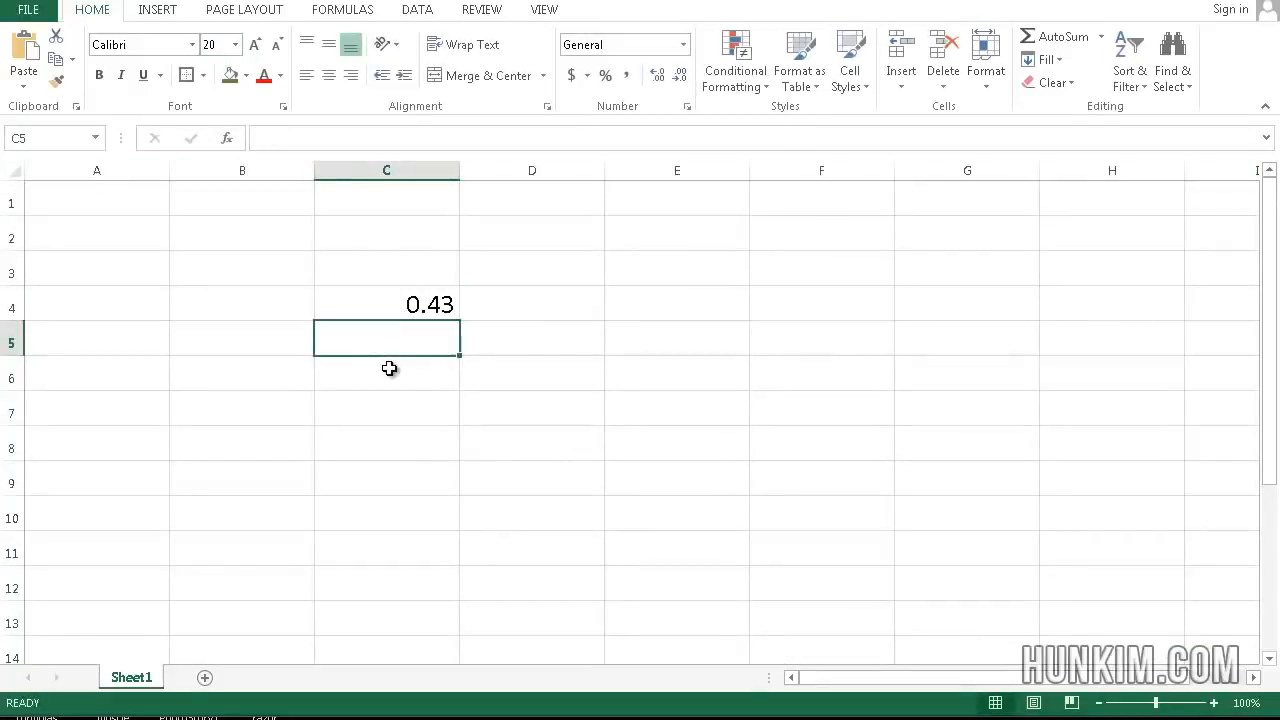
Step: Replace the value in cell C4 with .304
key(Up)
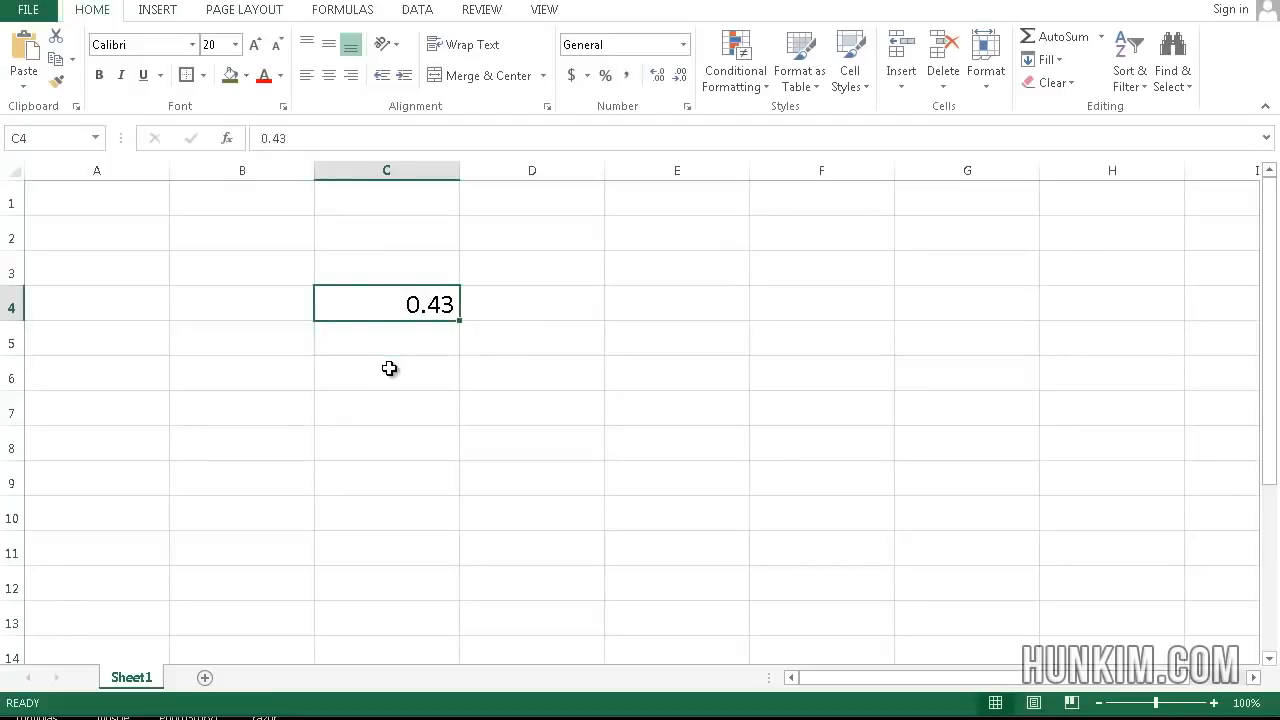
text(.30)
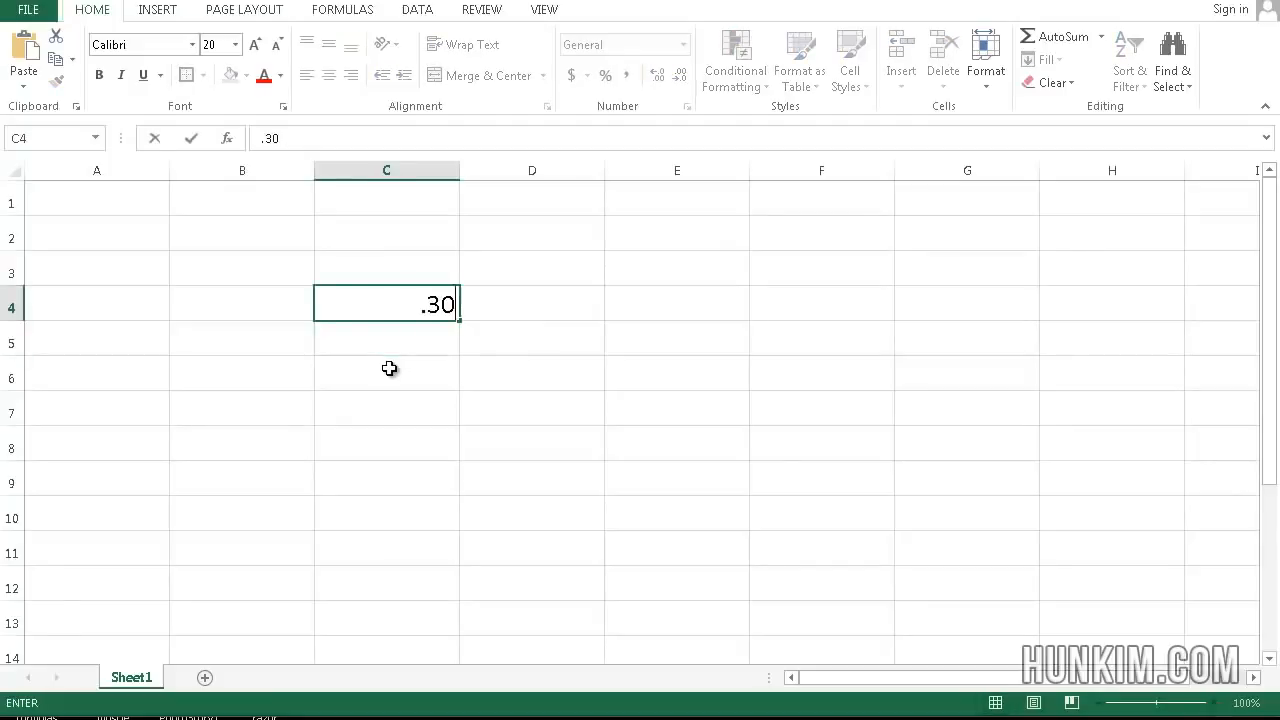
text(4)
key(Return)
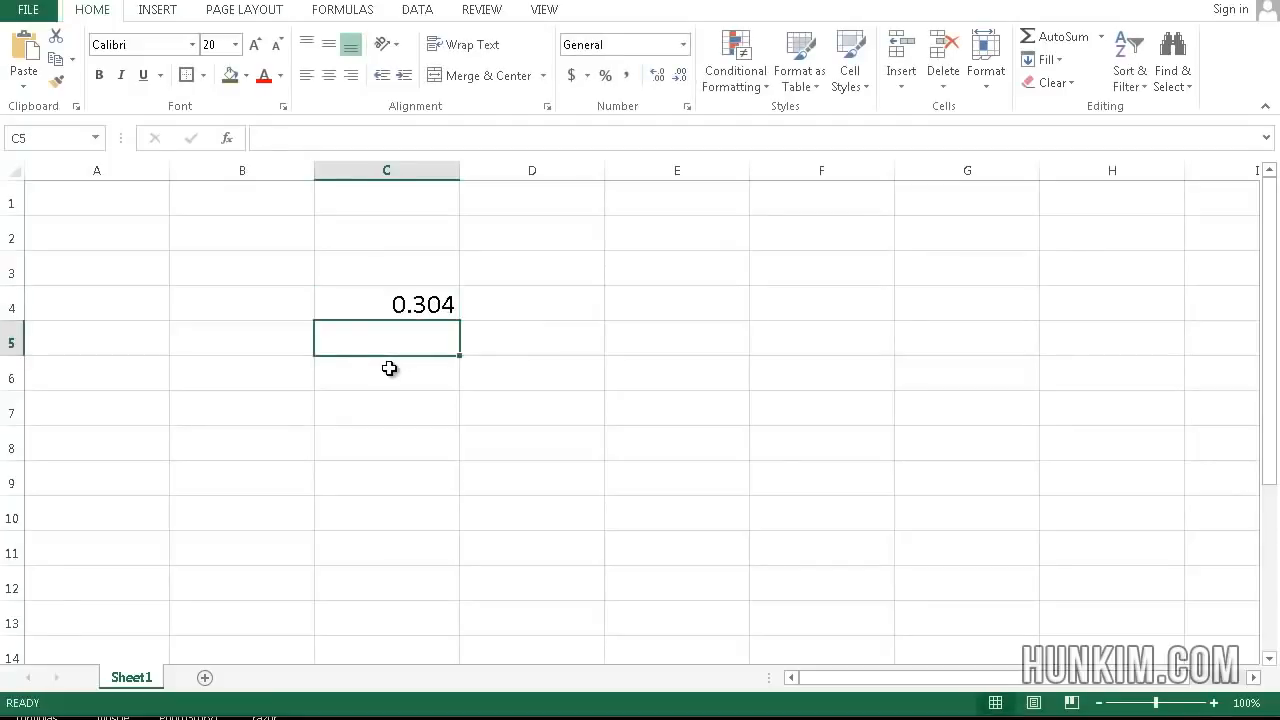
Step: Format the decimal in cell C4 as a percentage
click(403, 300)
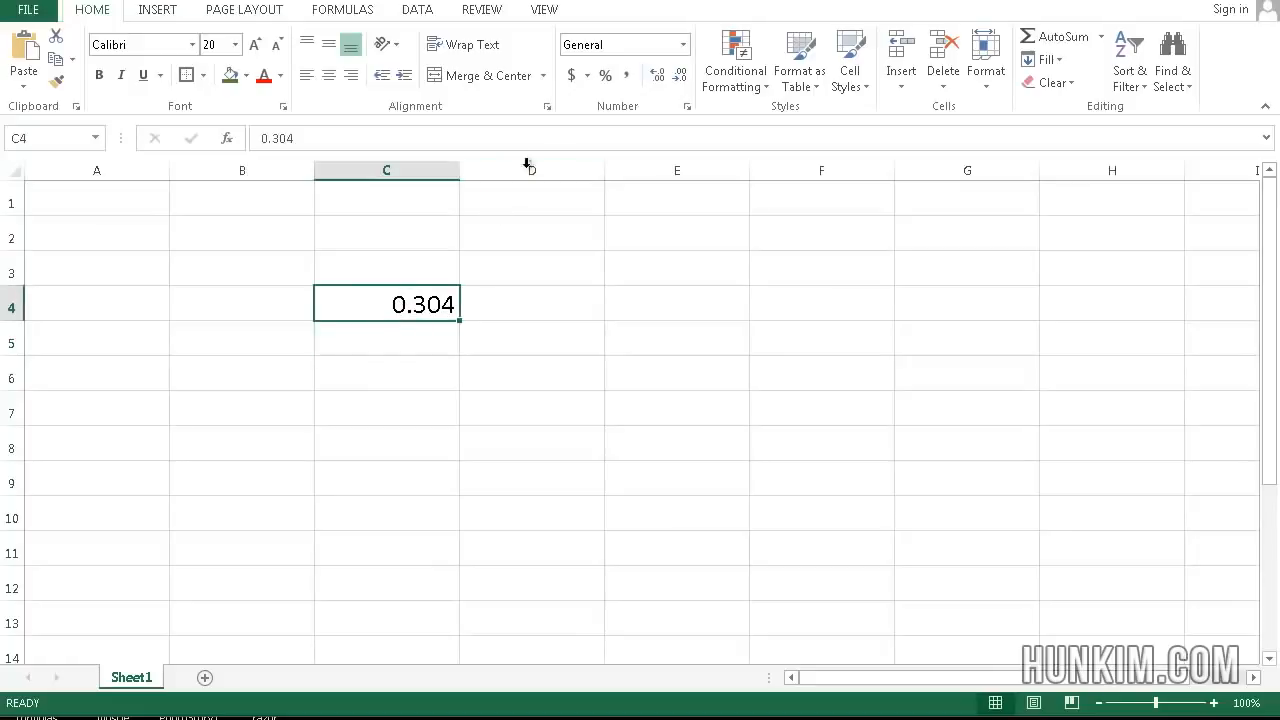
click(606, 77)
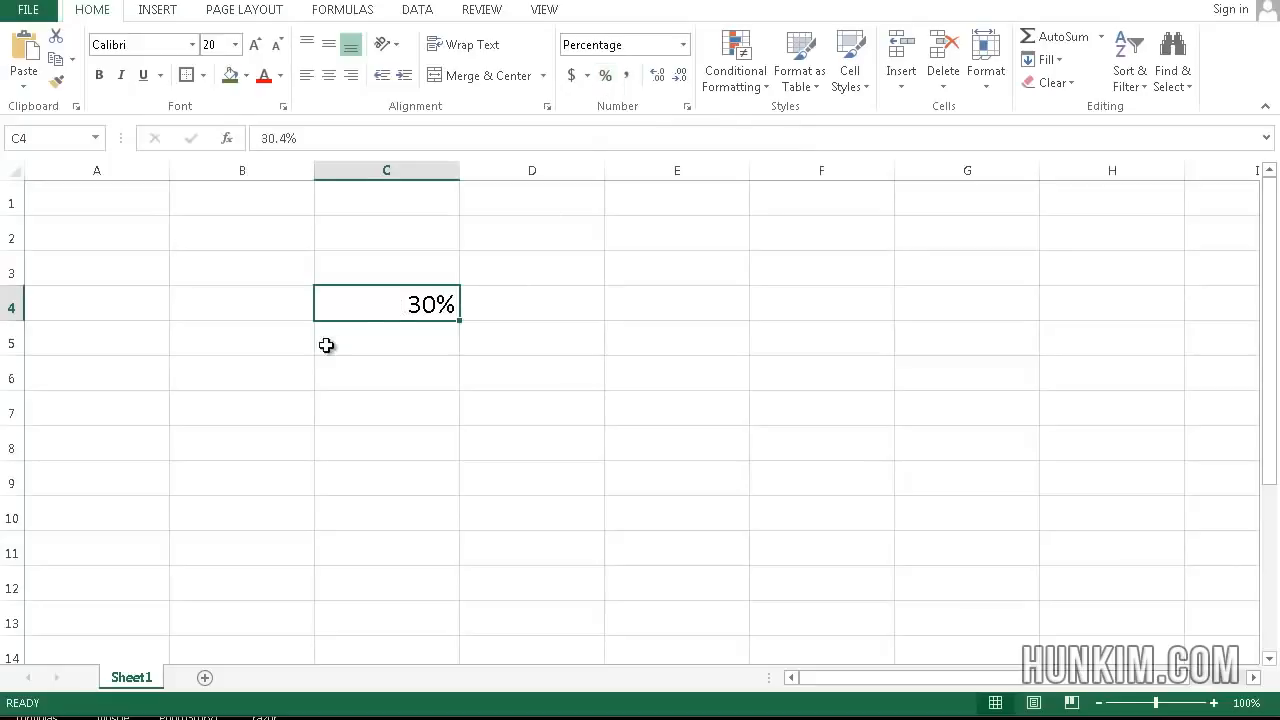
click(527, 293)
click(526, 232)
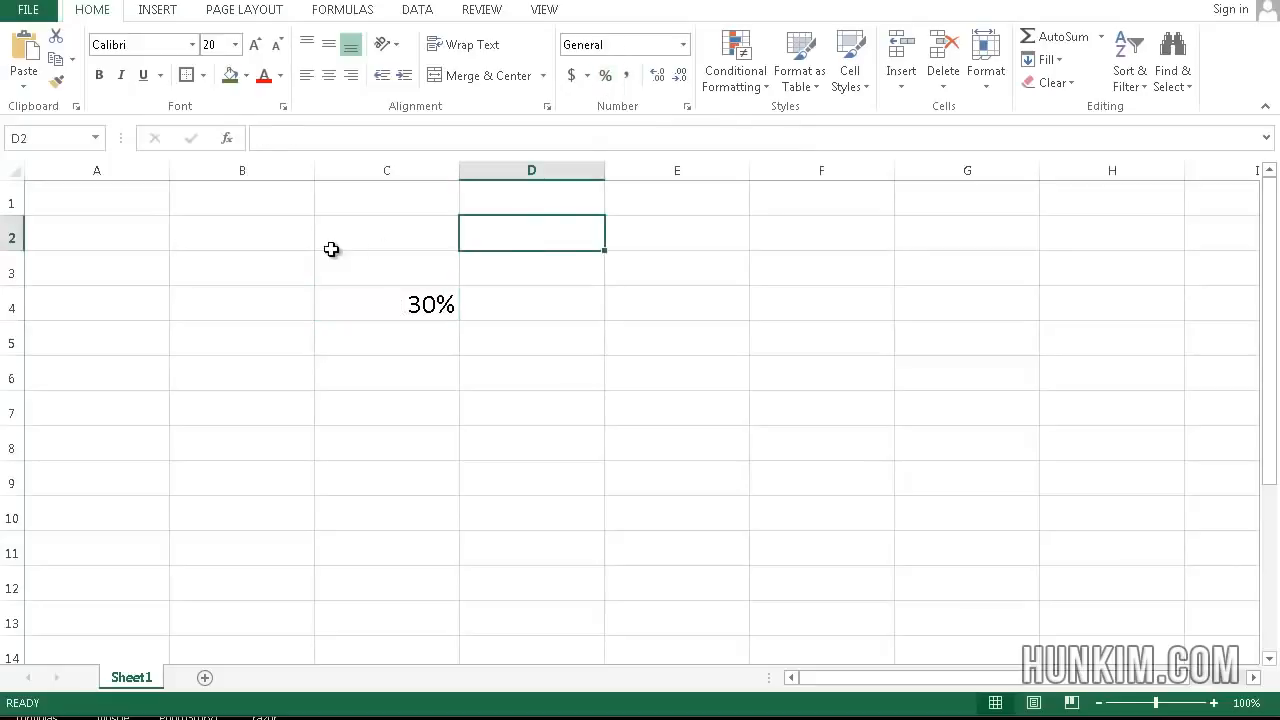
click(409, 241)
click(300, 271)
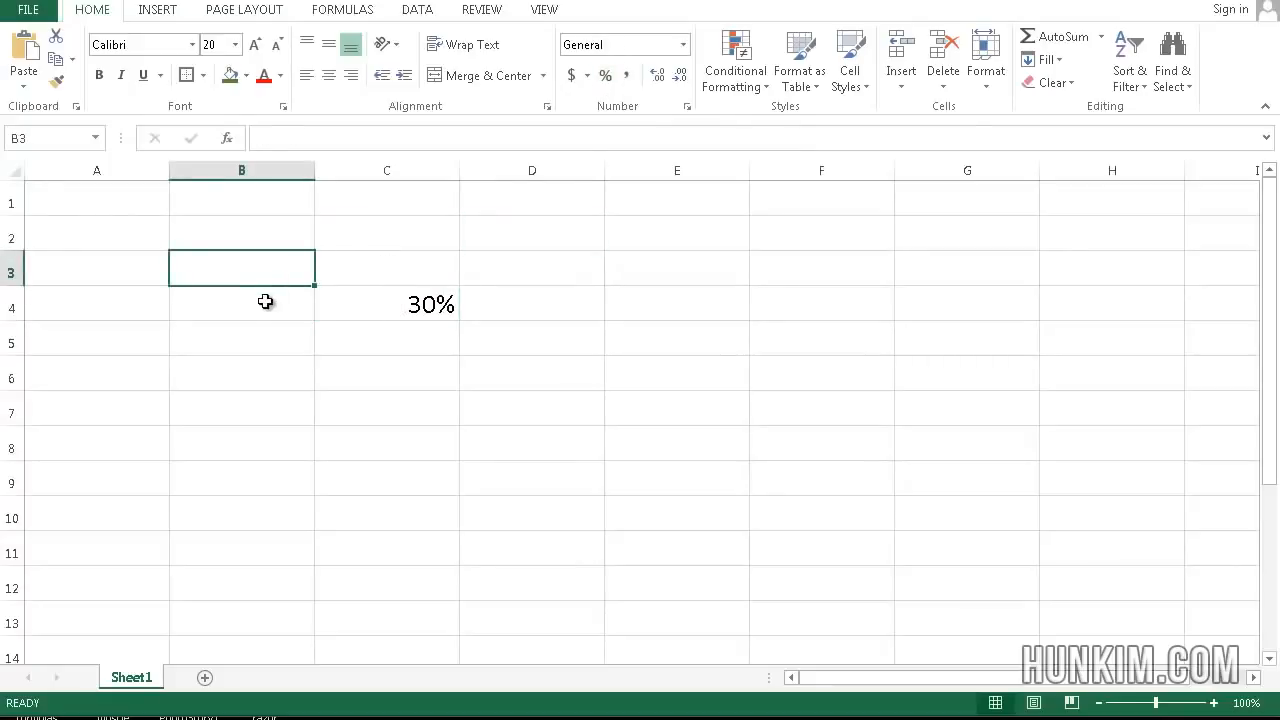
Step: Enter 1000 in cell B4, beside the percentage
click(267, 303)
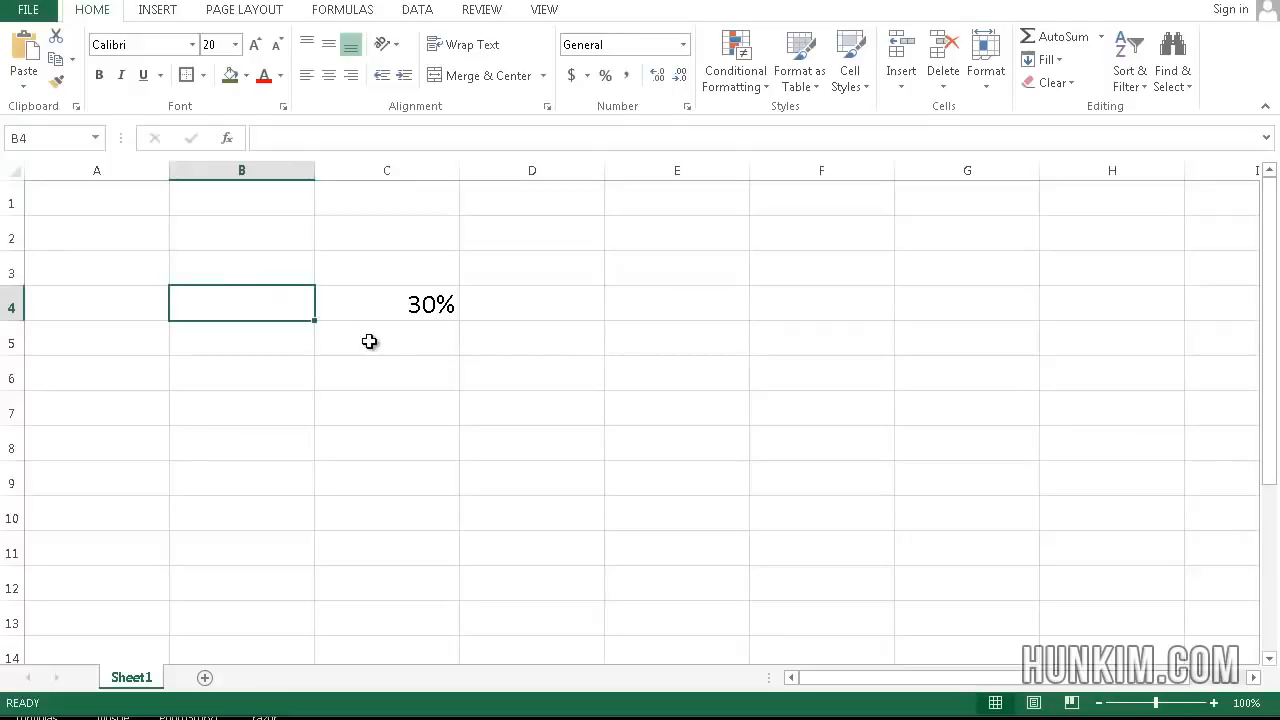
text(1000)
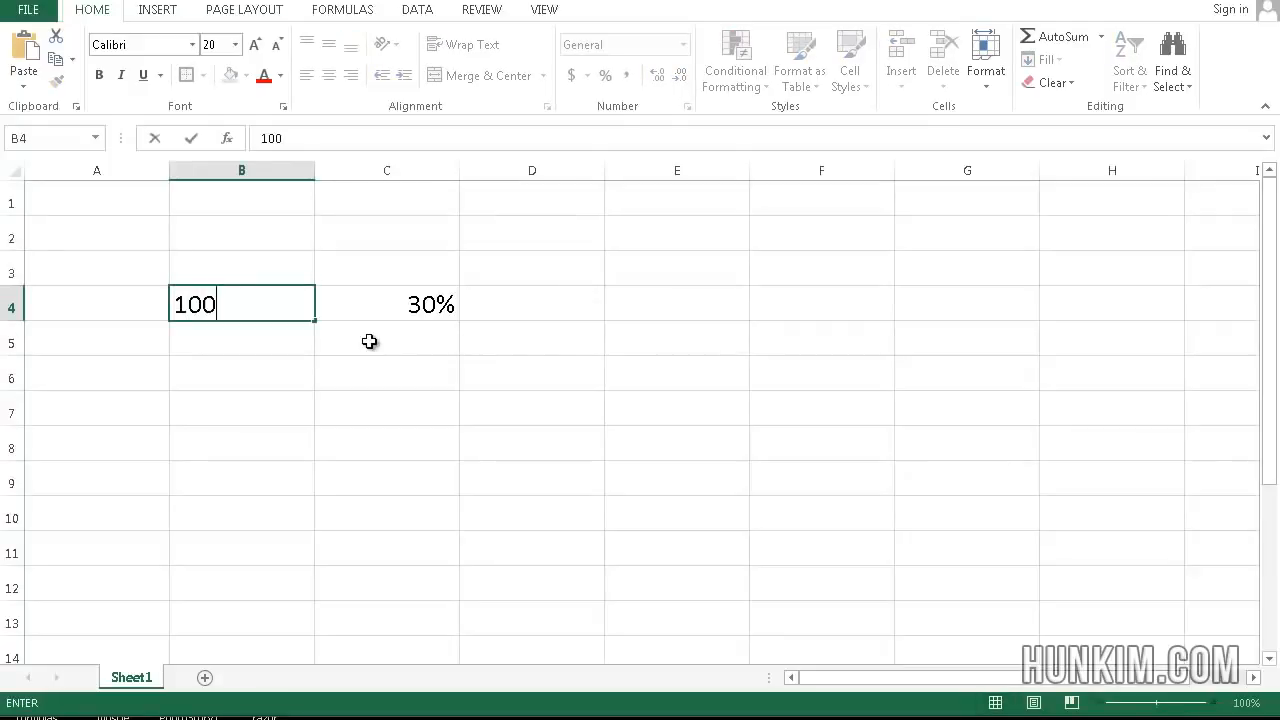
key(Return)
Step: Enter the formula =B4*C4 in cell D4 to multiply the amount by the percentage
key(Up)
key(Right)
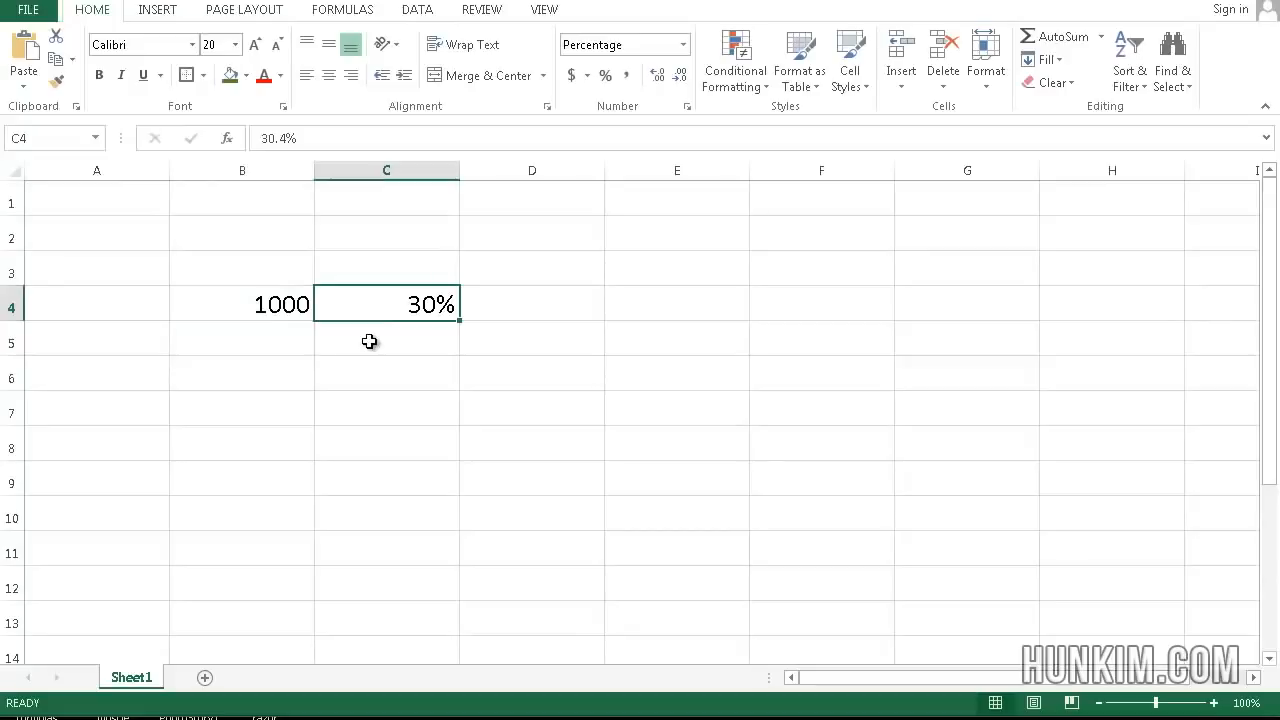
key(Return)
key(Up)
key(Right)
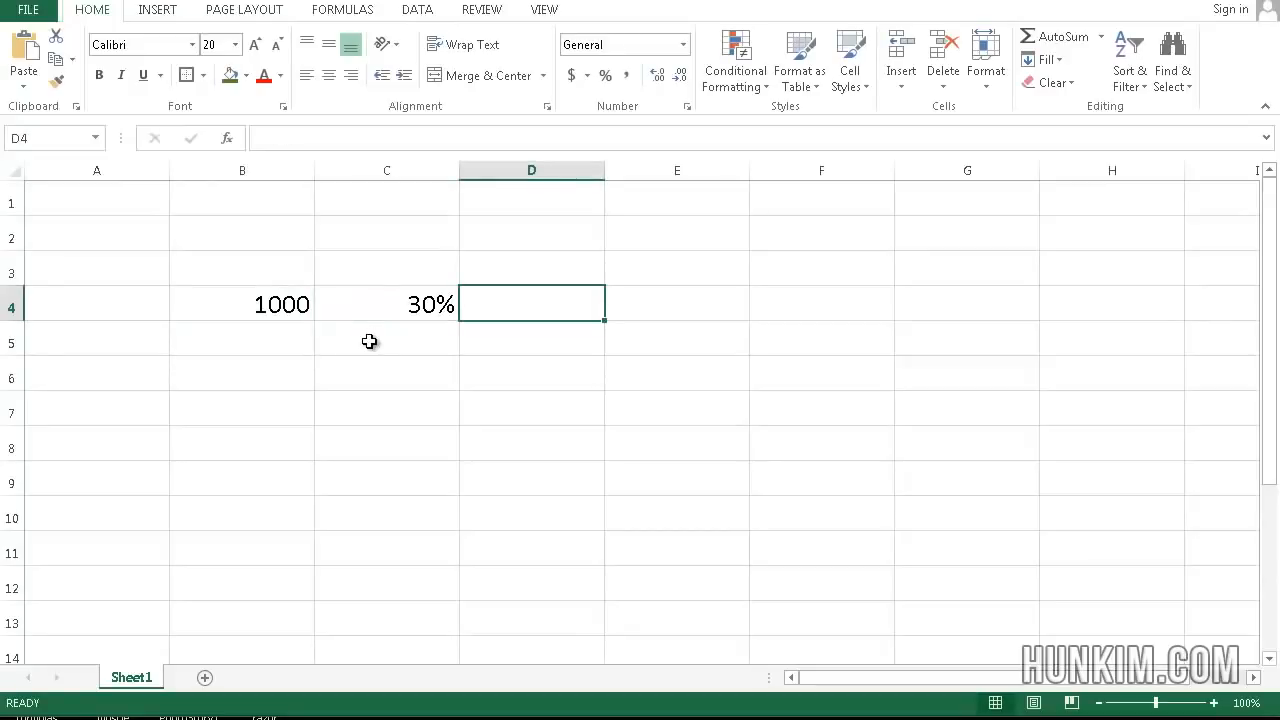
text(=)
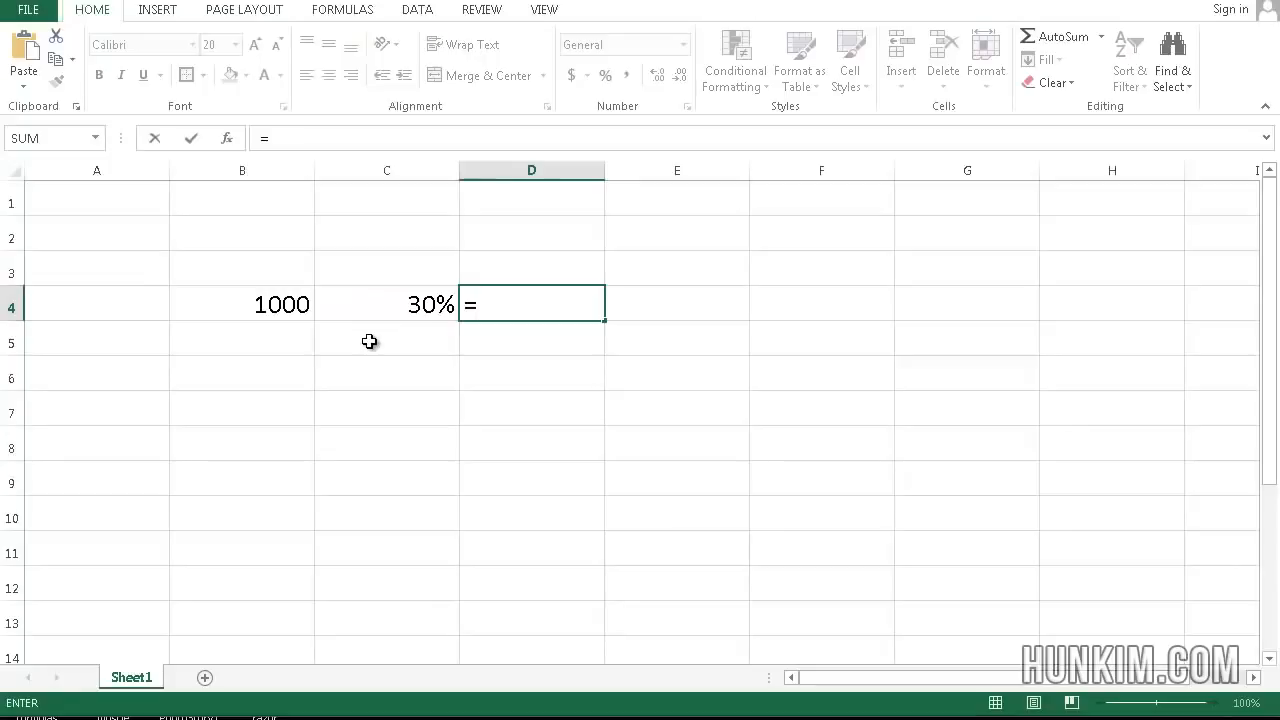
click(286, 322)
text(*)
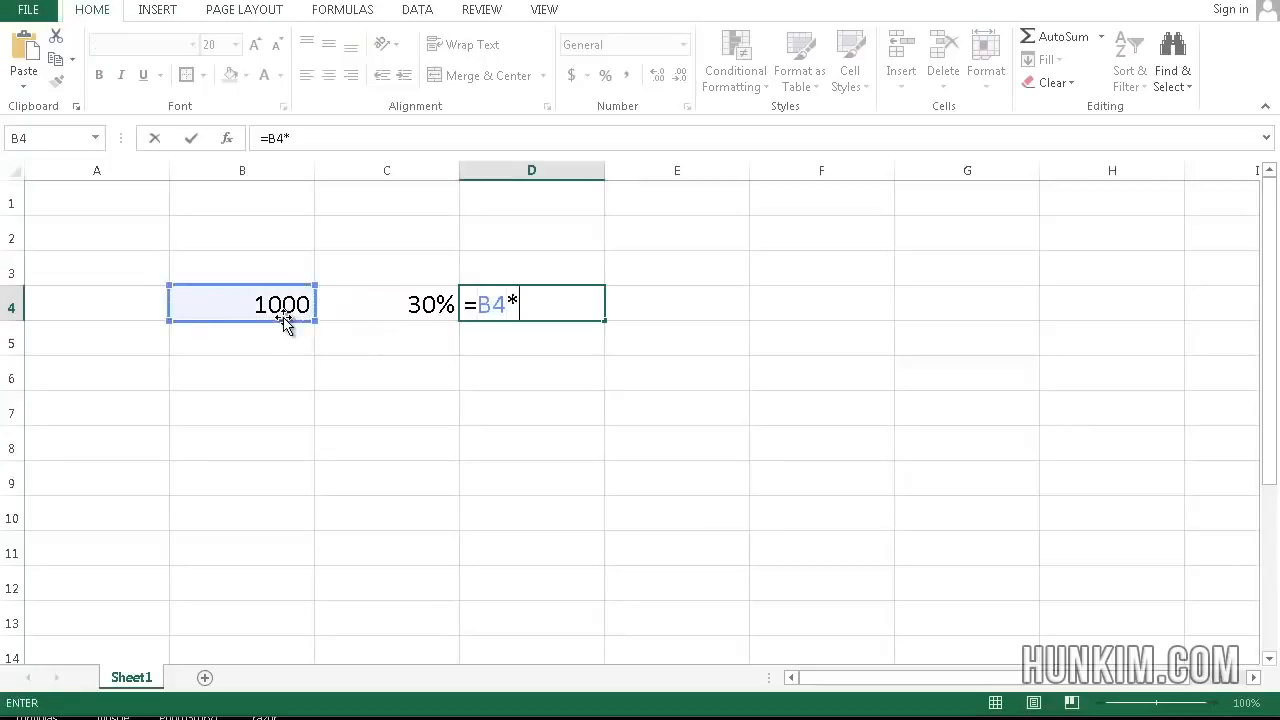
click(397, 296)
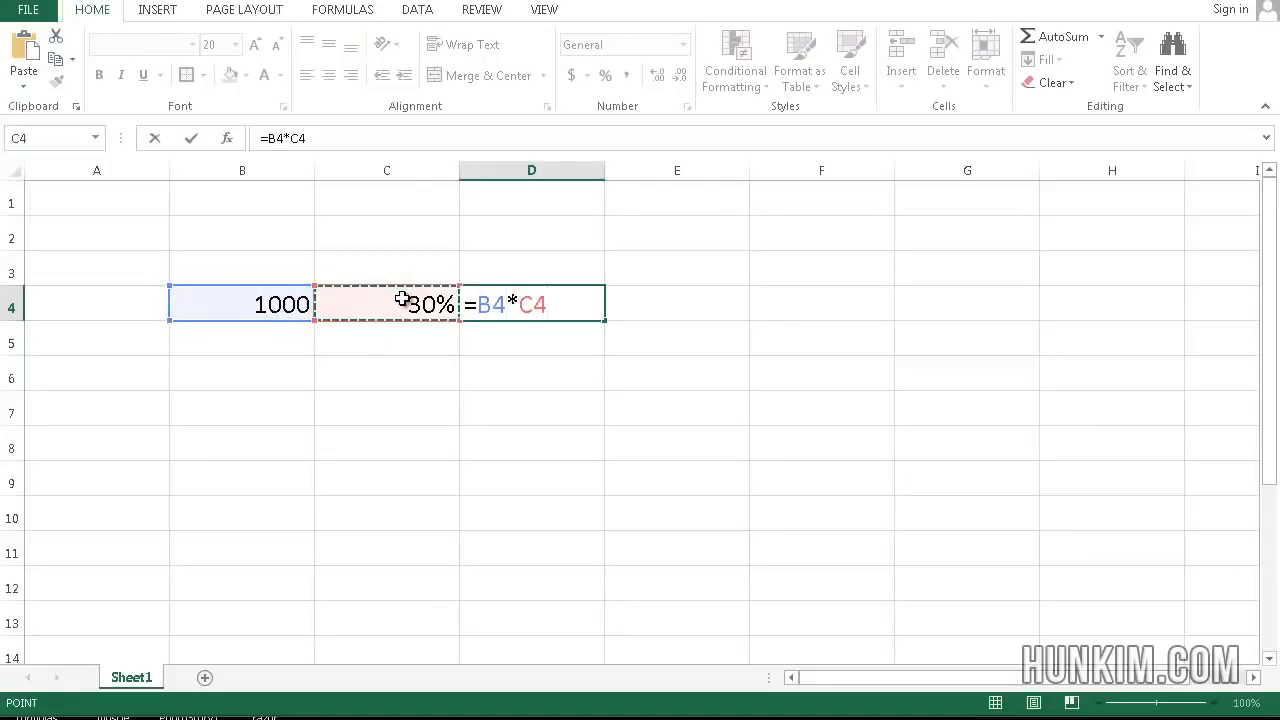
key(Return)
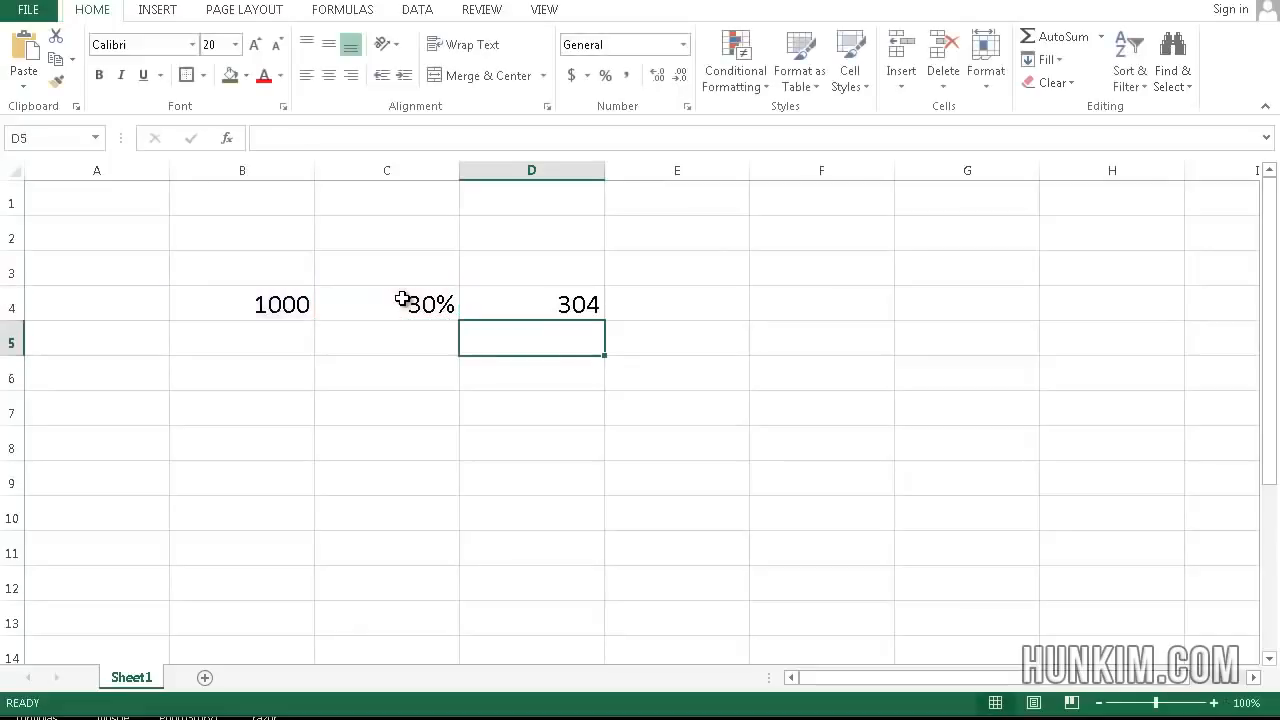
Step: Compare the multiplication formula in cell D4 with the underlying percentage stored in cell C4
click(562, 295)
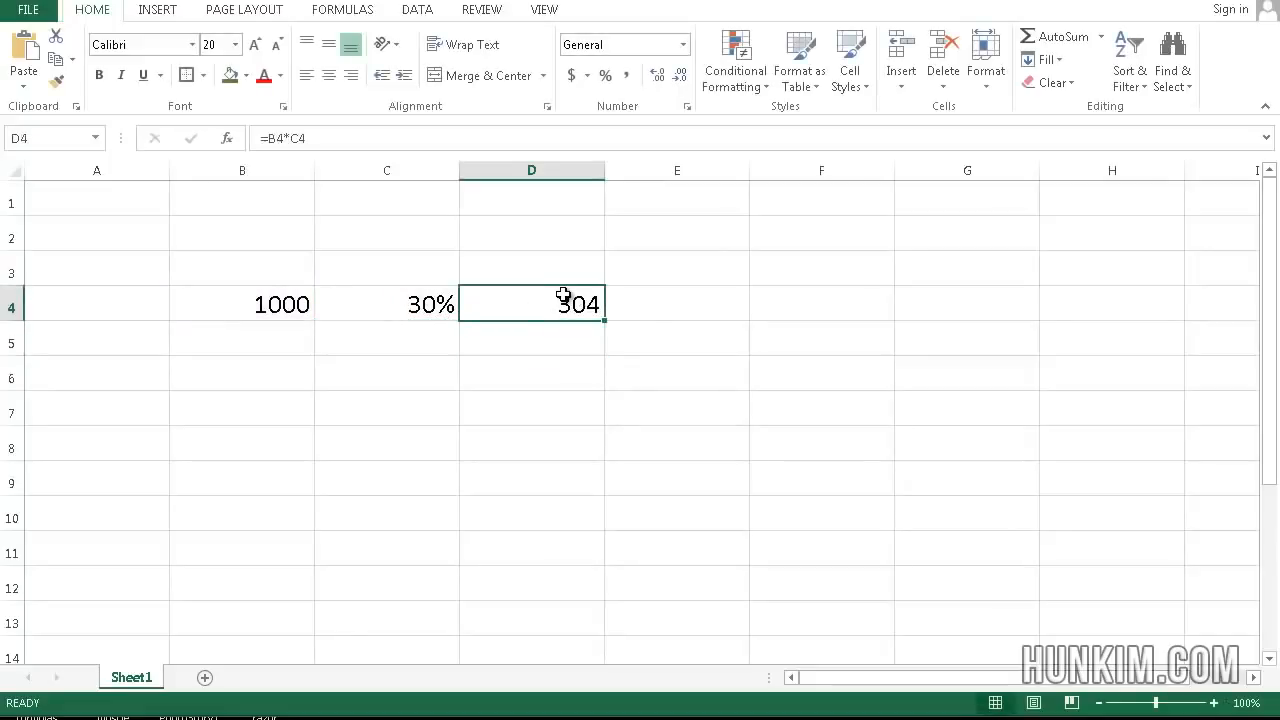
click(429, 318)
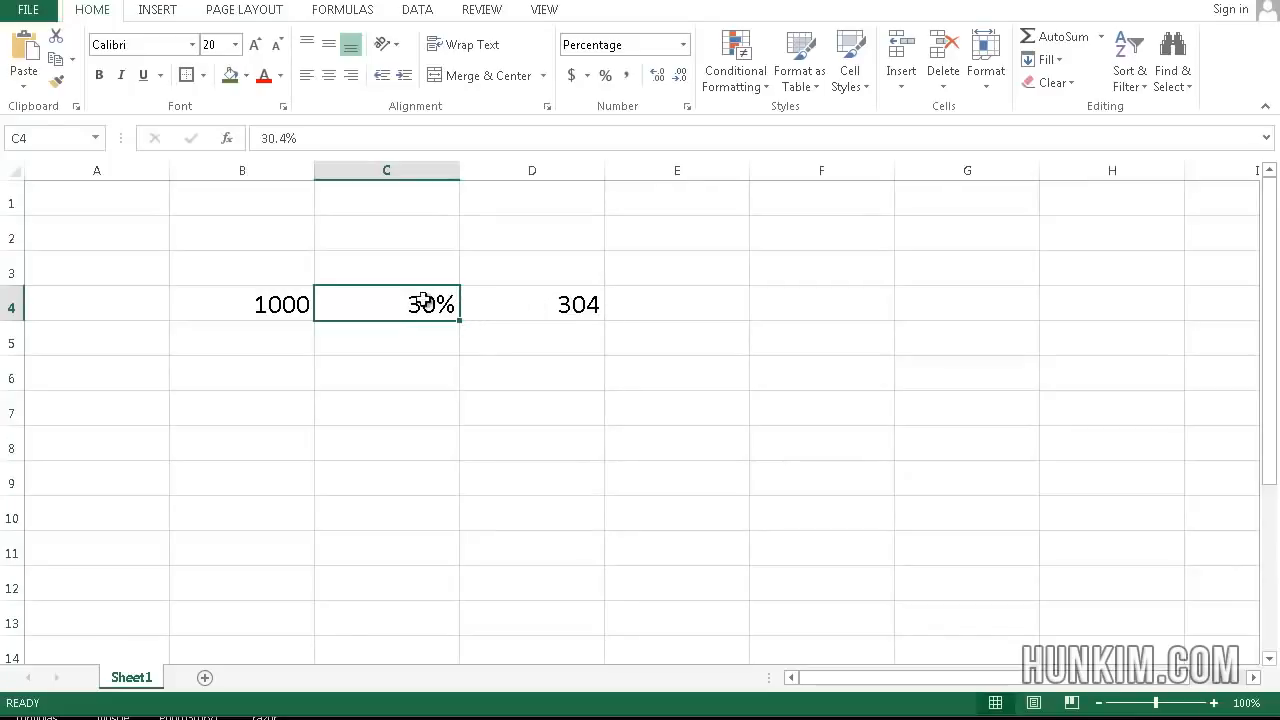
click(581, 292)
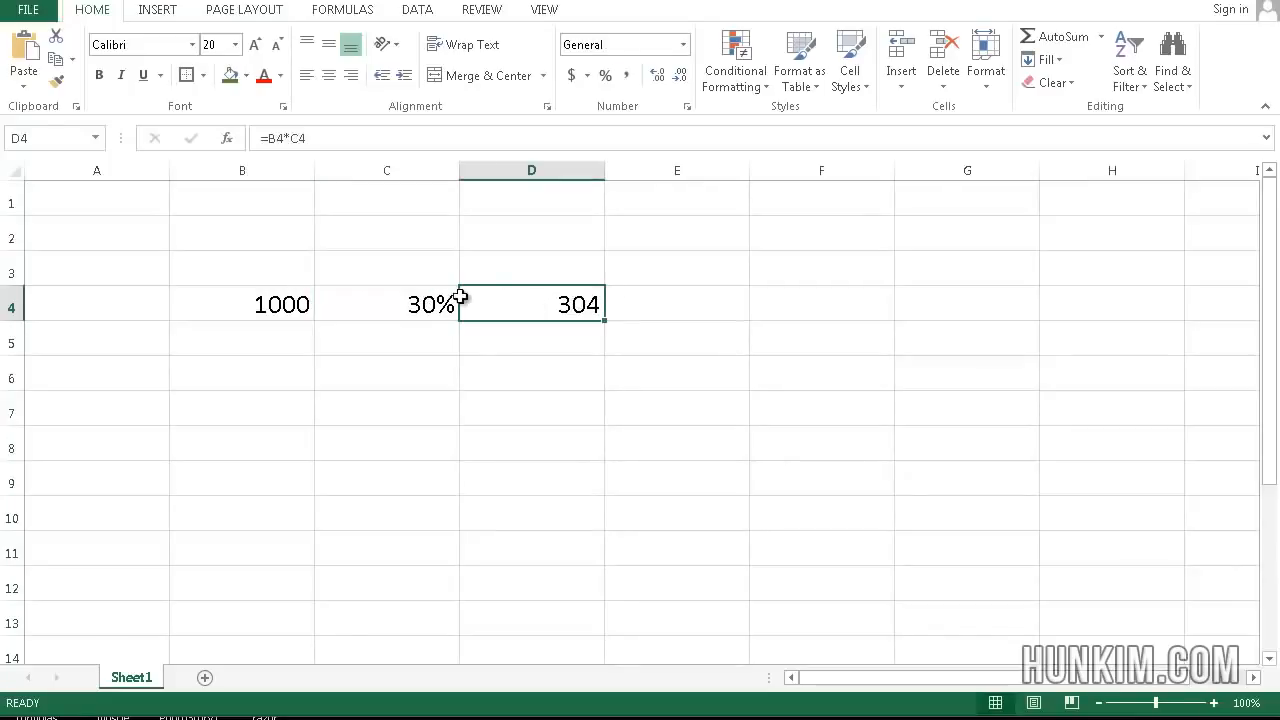
Step: Adjust the decimal places of the percentage in cell C4 to show one decimal, 30.4%
click(430, 293)
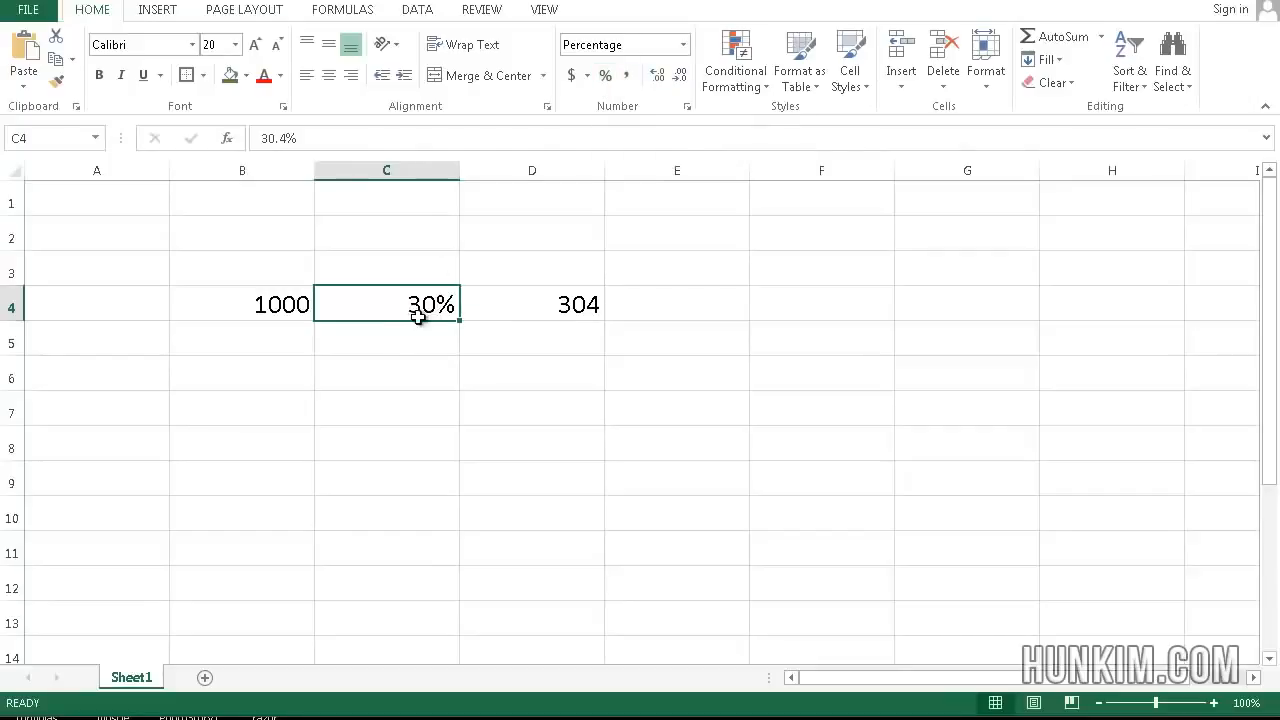
click(656, 78)
click(664, 82)
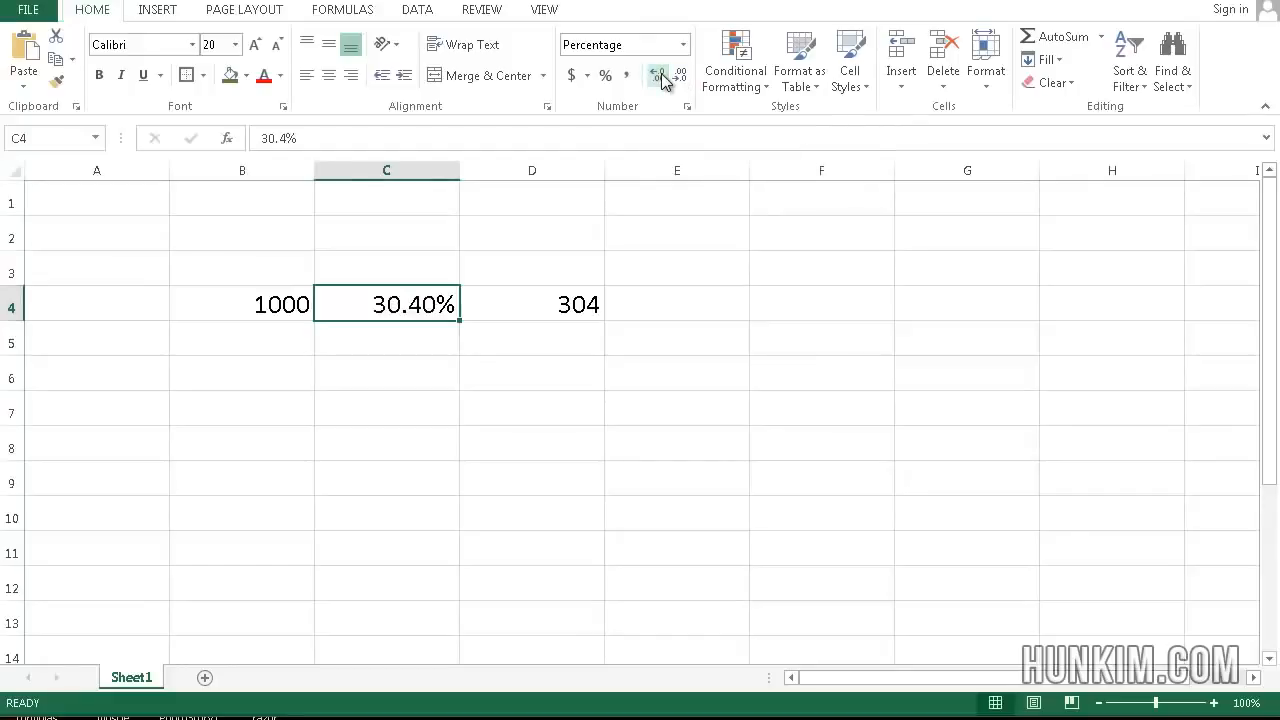
click(664, 82)
click(664, 82)
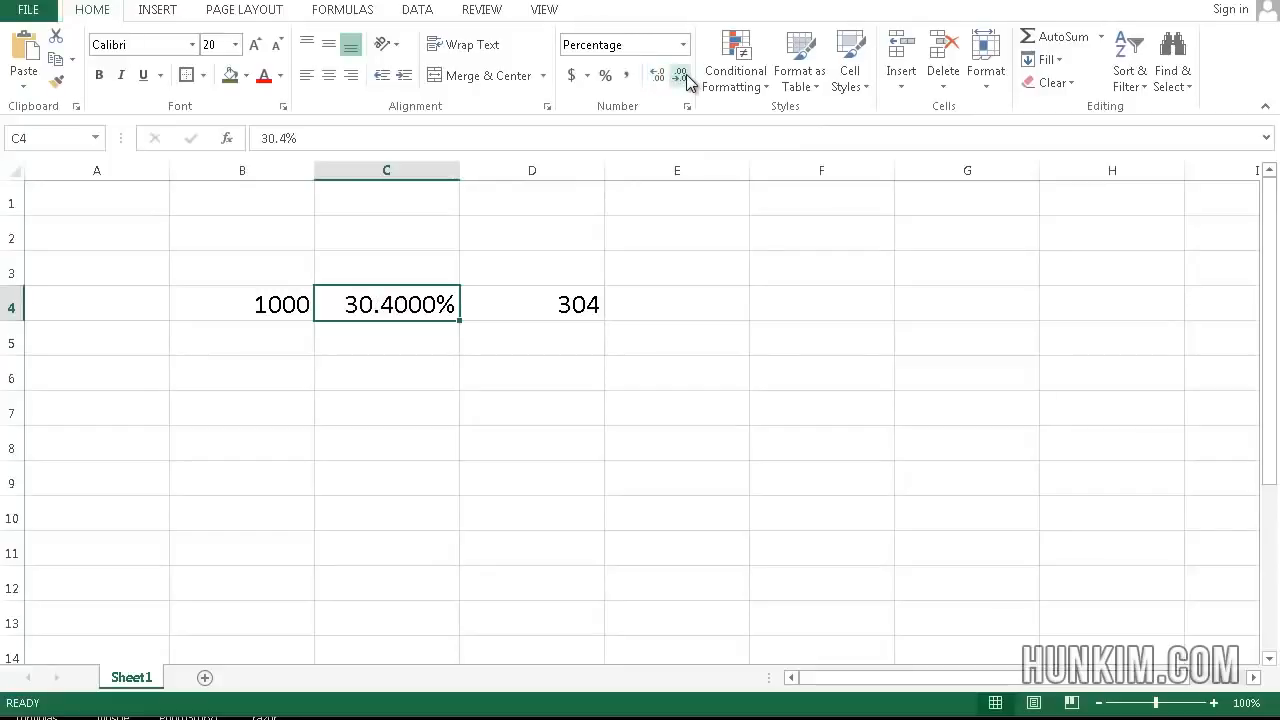
click(686, 80)
click(686, 80)
click(686, 80)
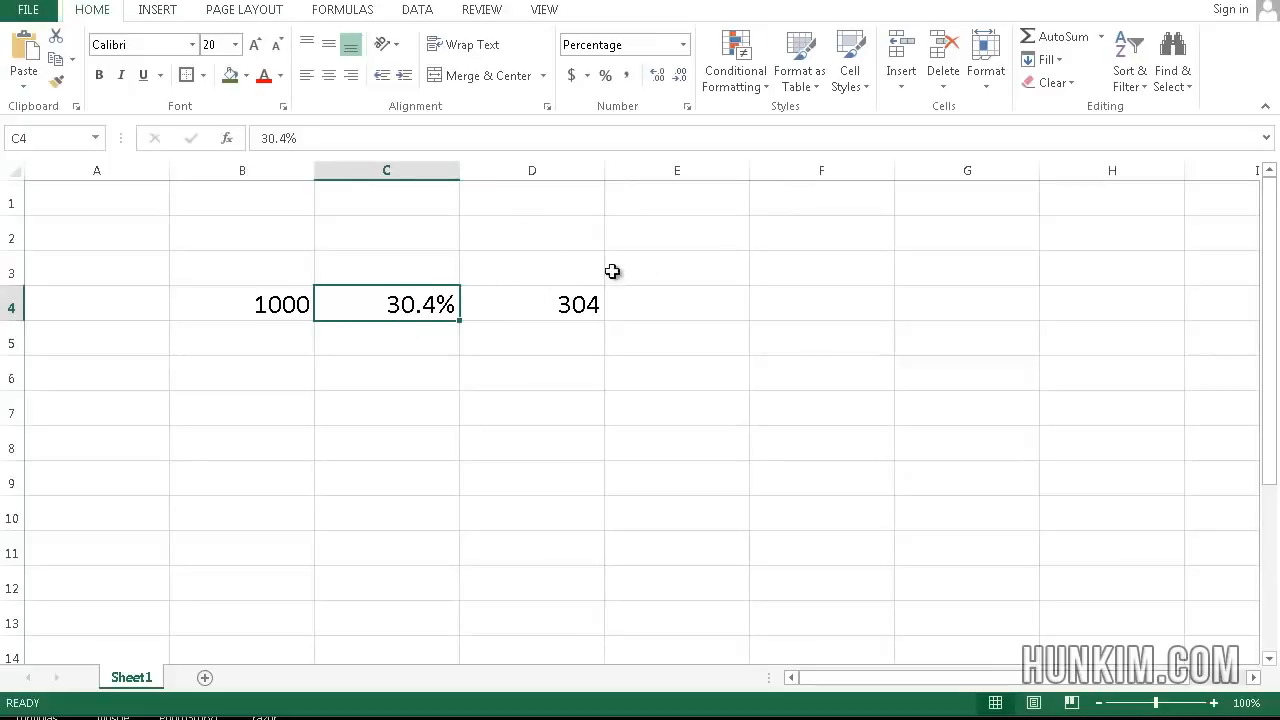
Step: Delete the contents of cells B4 through D4
click(522, 304)
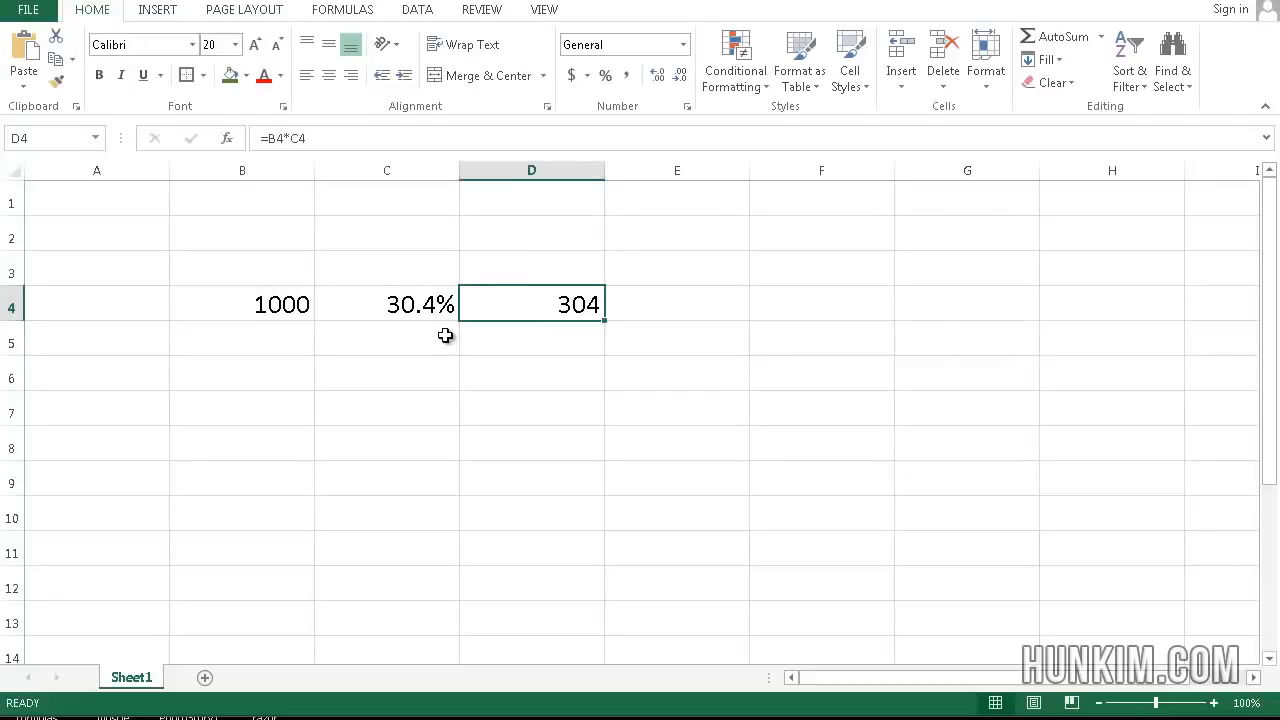
drag(302, 307, 479, 296)
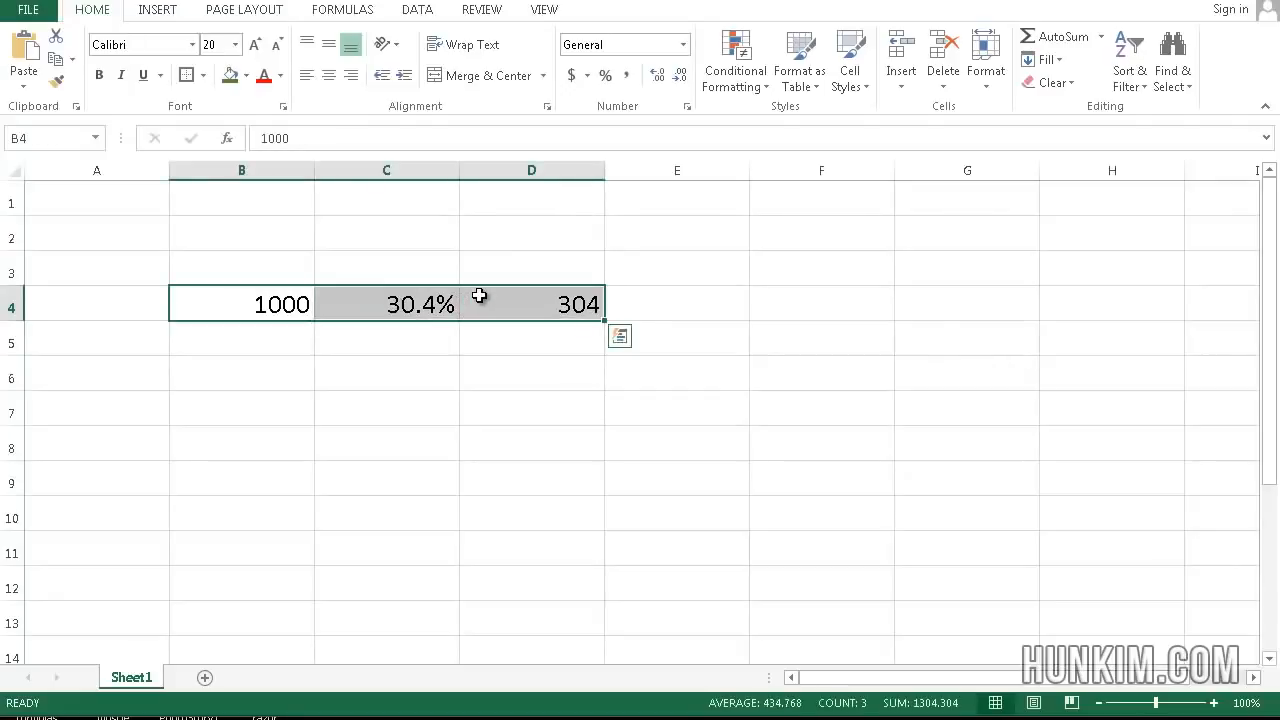
key(Delete)
click(466, 261)
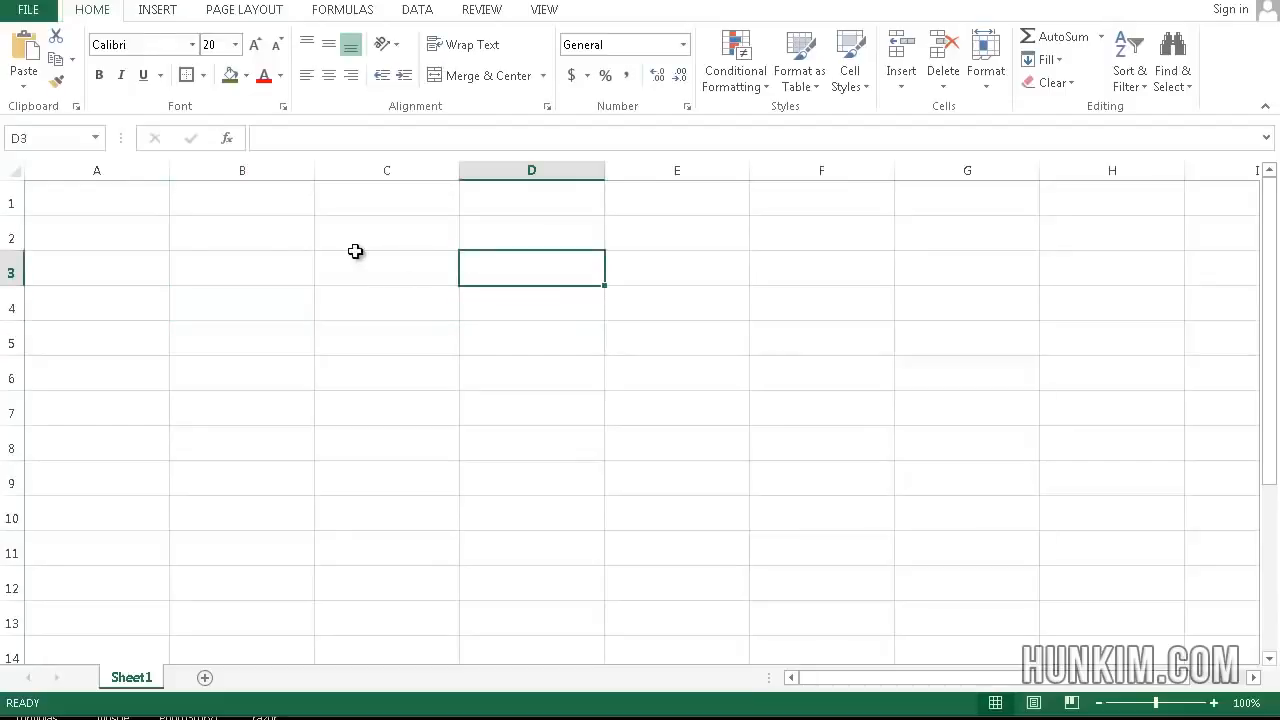
Step: Set the height of row 1 to 10
right_click(5, 202)
click(112, 438)
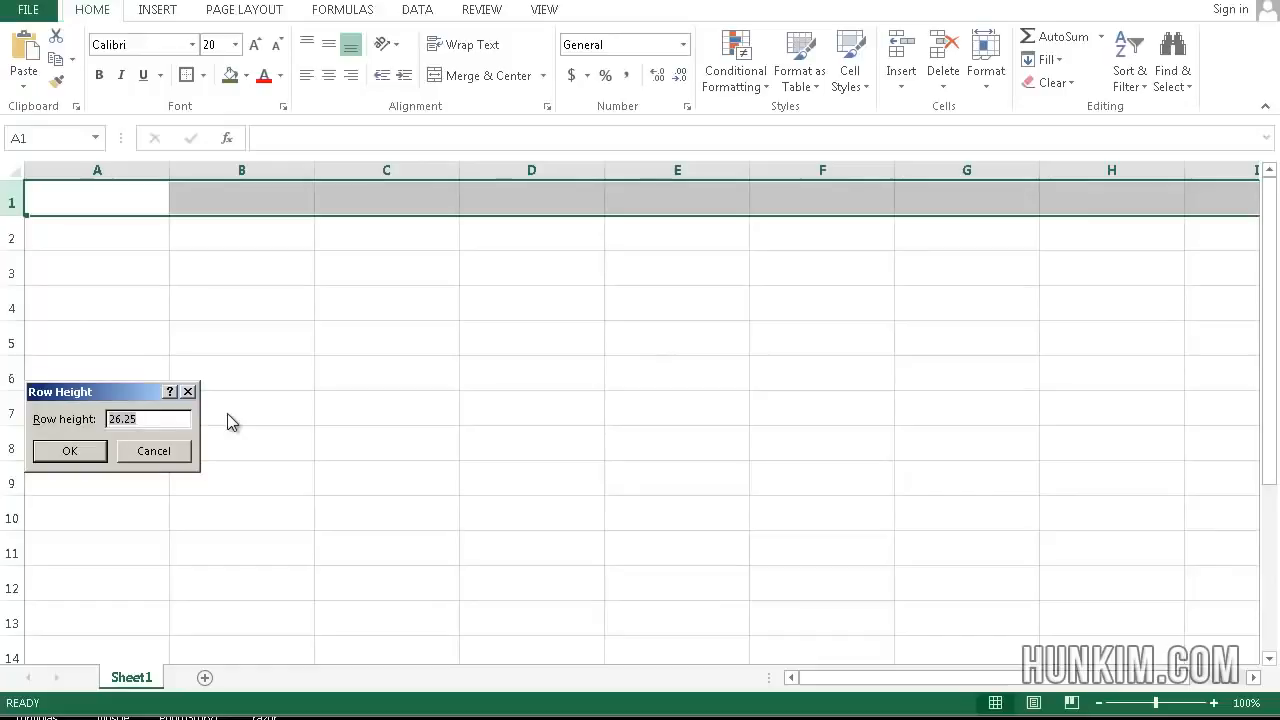
text(10)
key(Return)
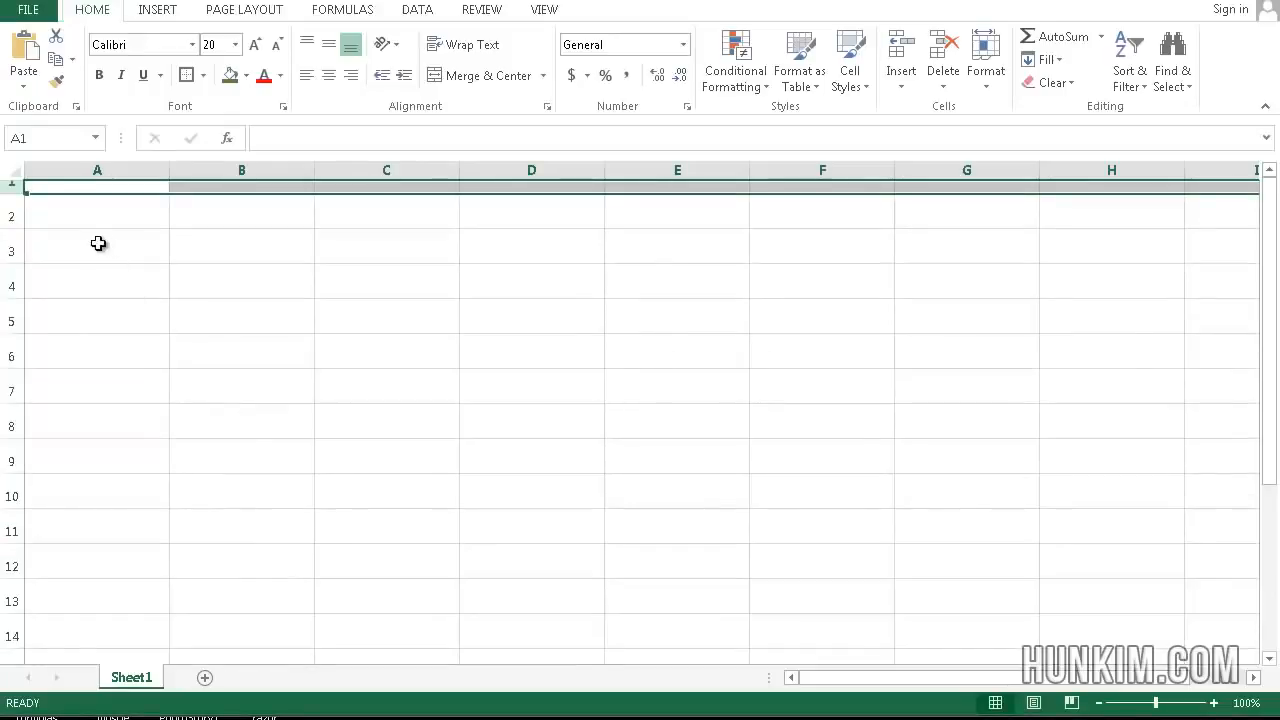
Step: Set the height of row 2 to 10
right_click(11, 216)
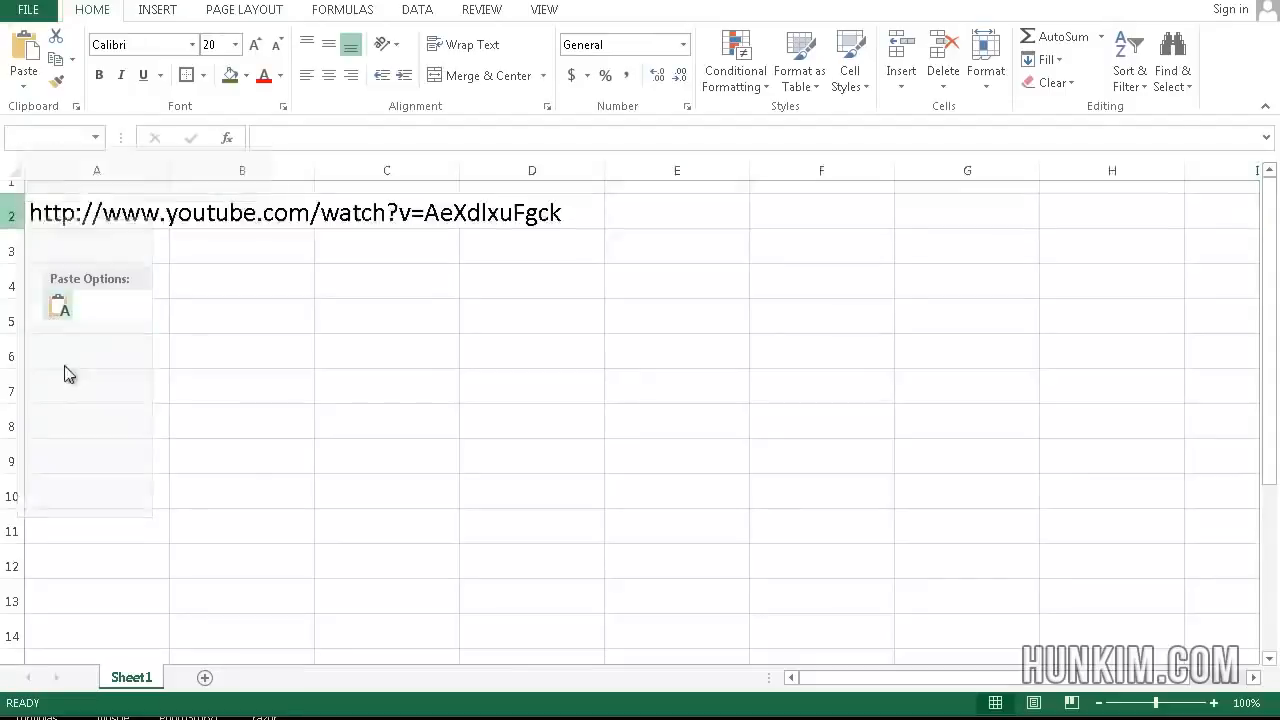
click(93, 456)
text(10)
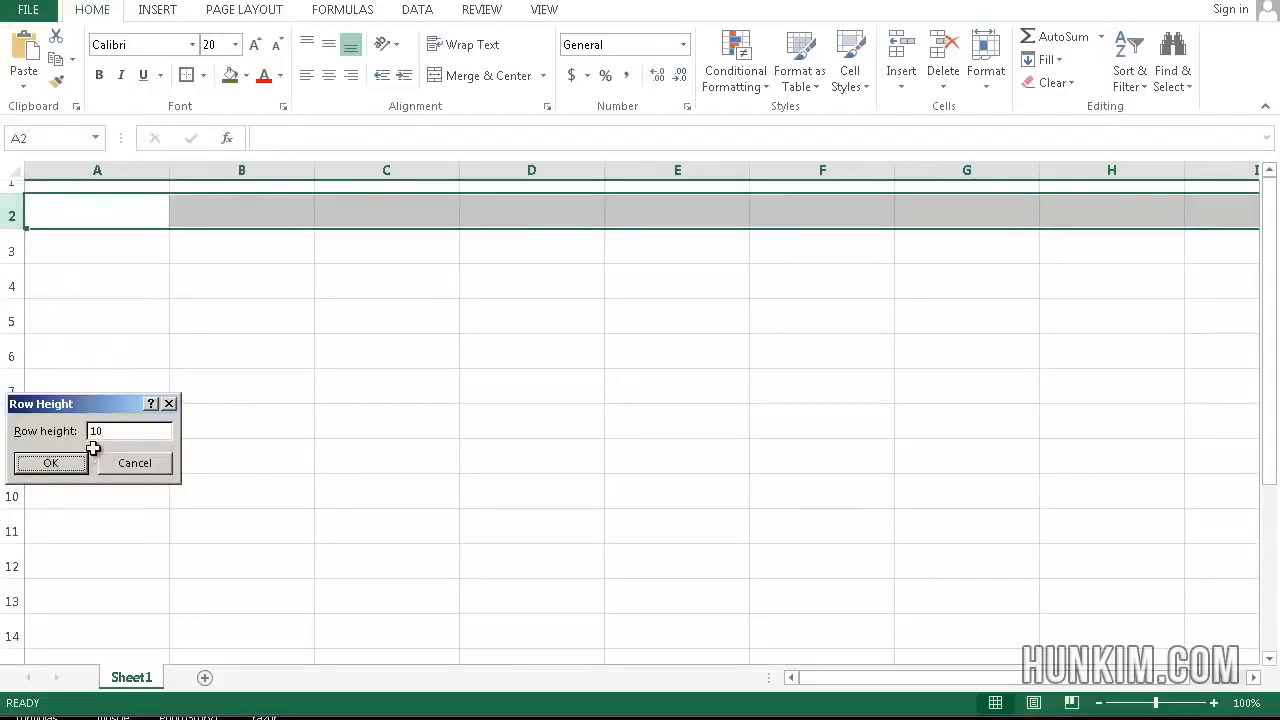
key(Return)
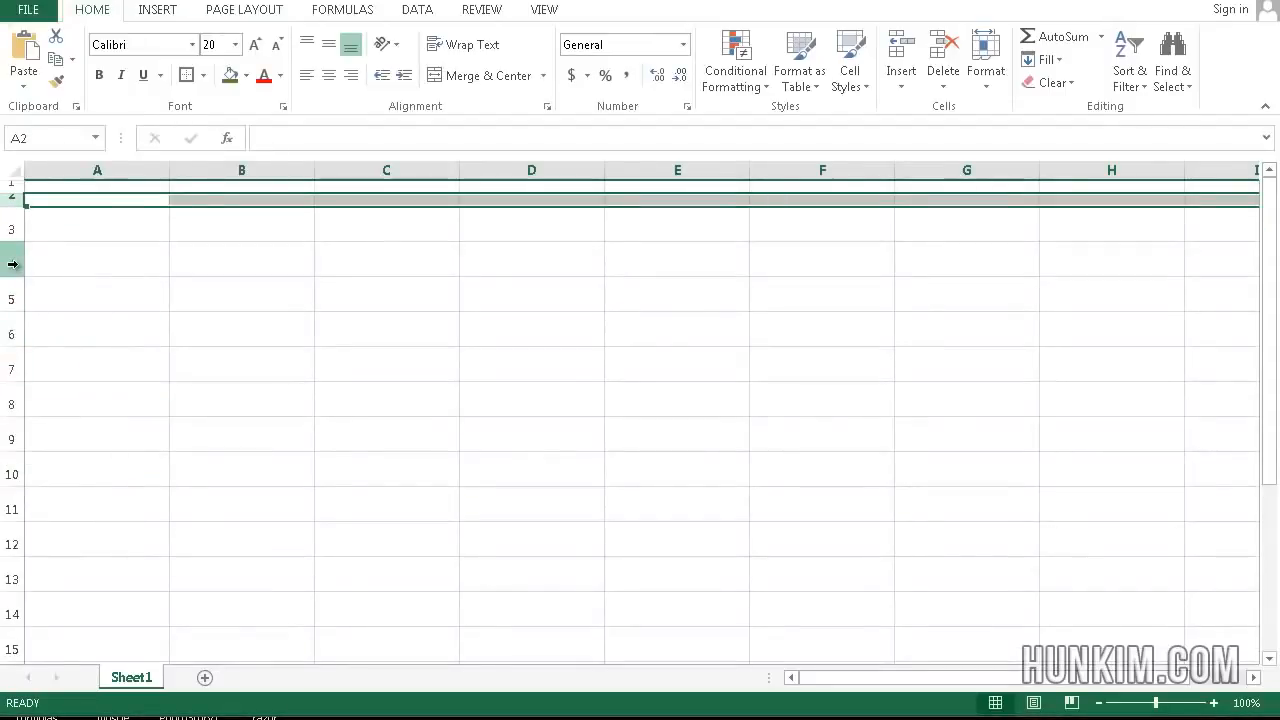
Step: Set the height of rows 4 and 5 together to 10
drag(14, 262, 17, 297)
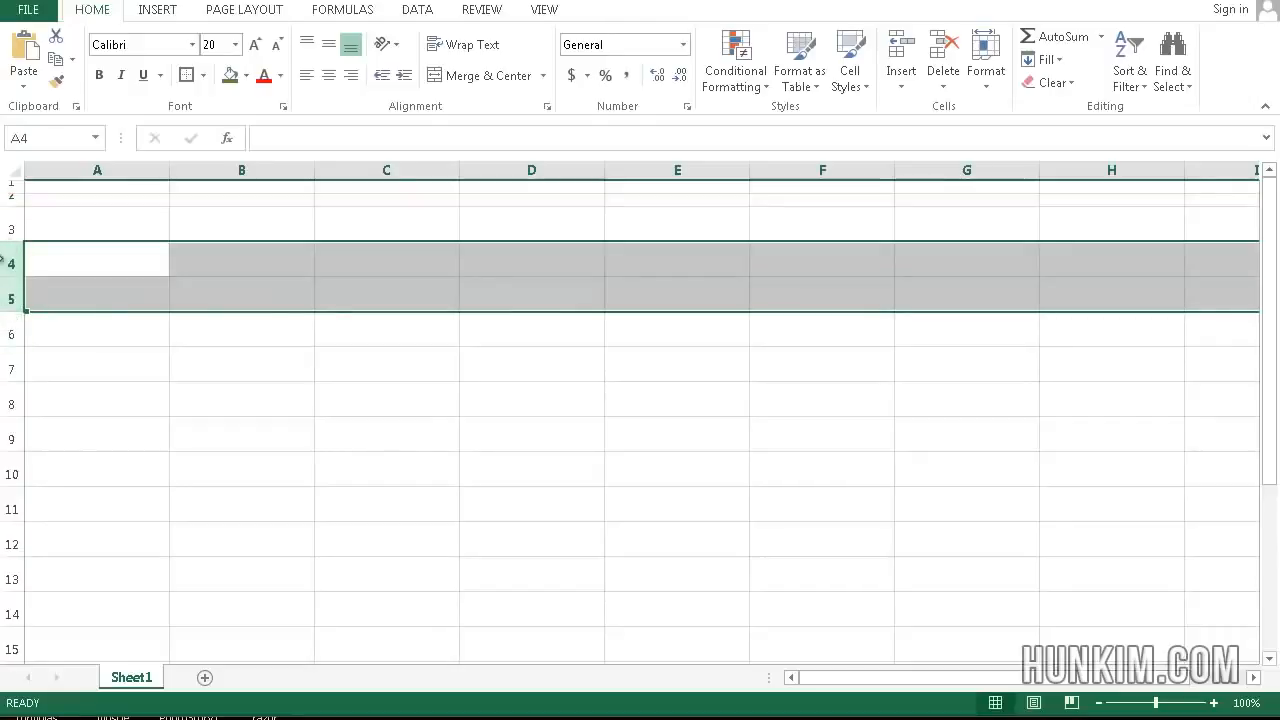
right_click(4, 265)
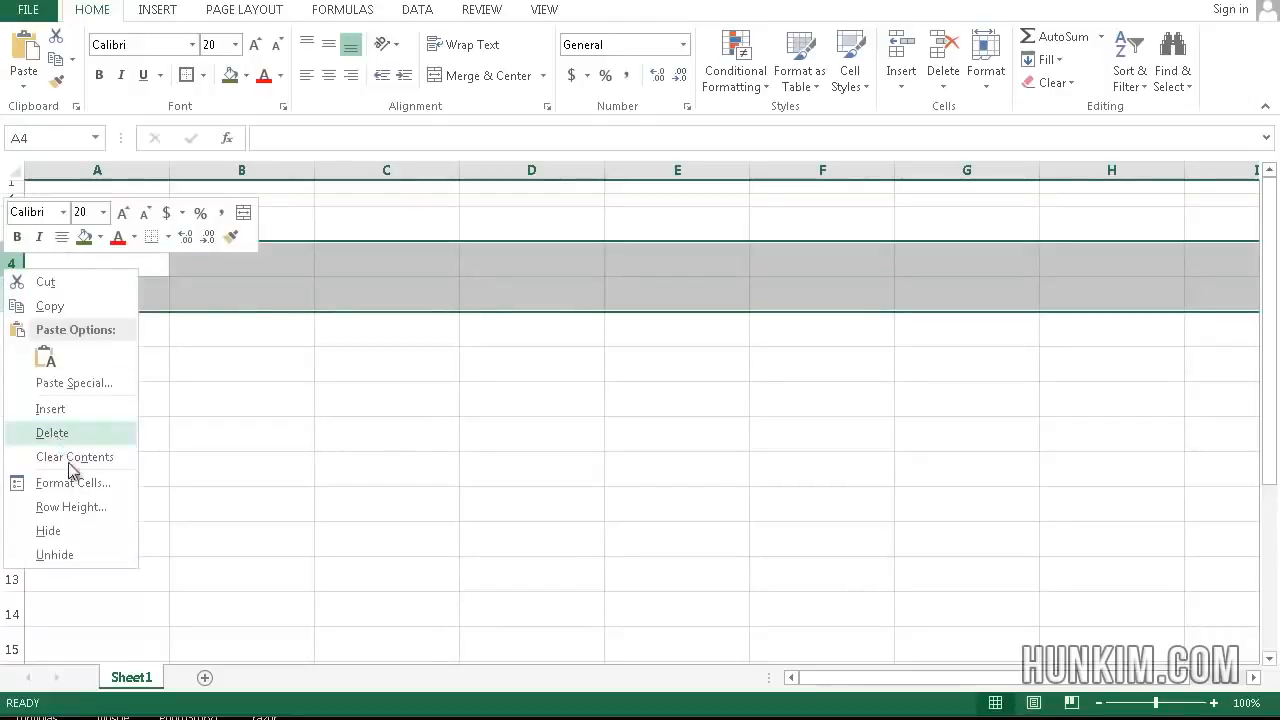
click(82, 503)
text(10)
key(Return)
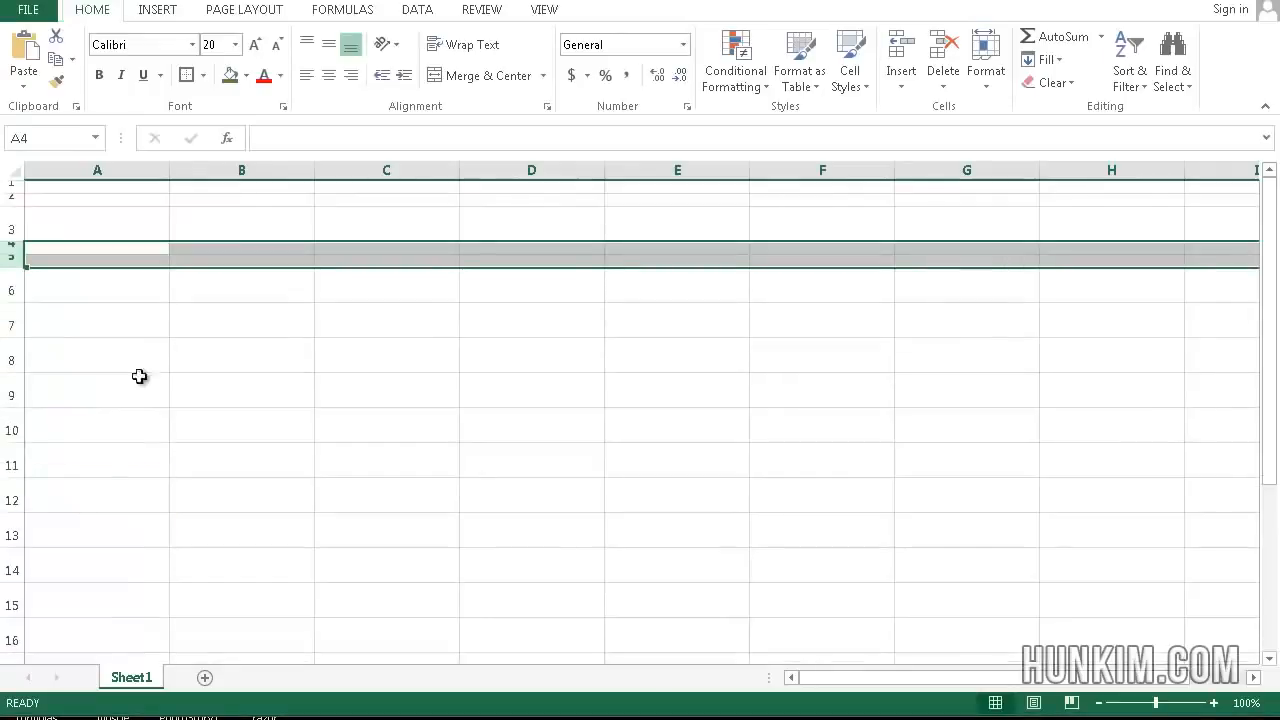
click(149, 363)
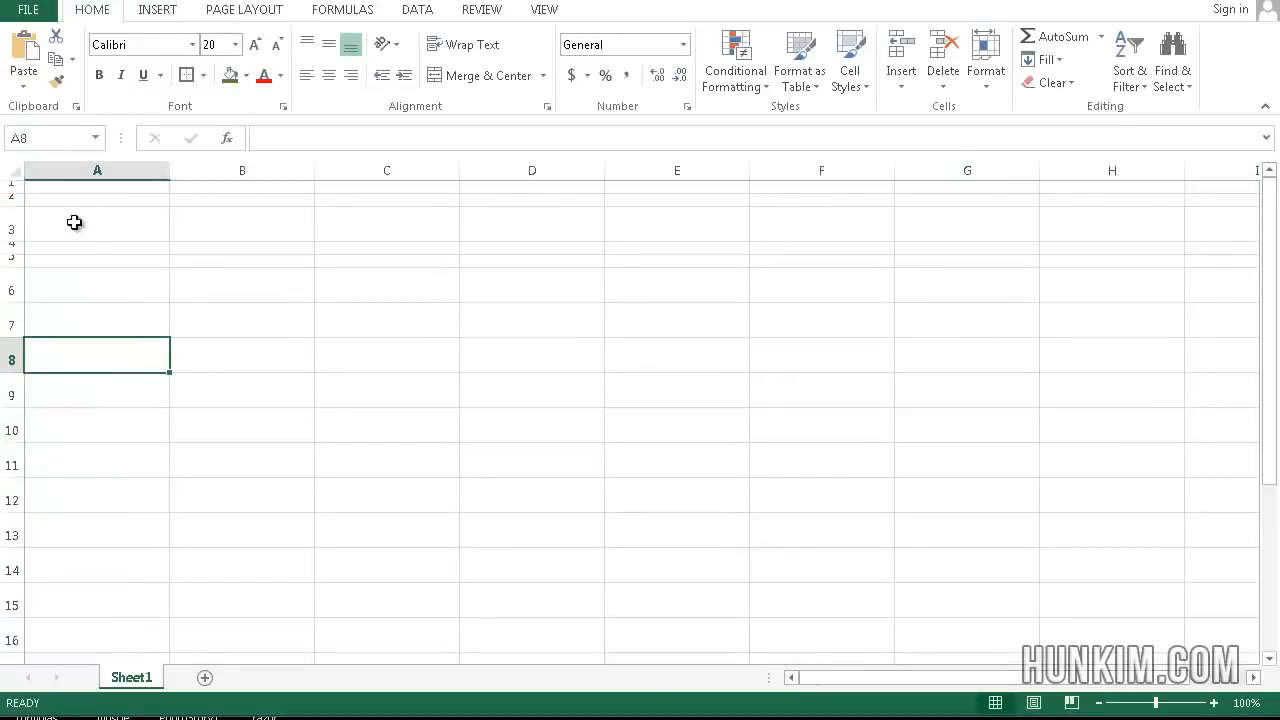
Step: Merge and center all the cells of row 3 into one cell
click(6, 228)
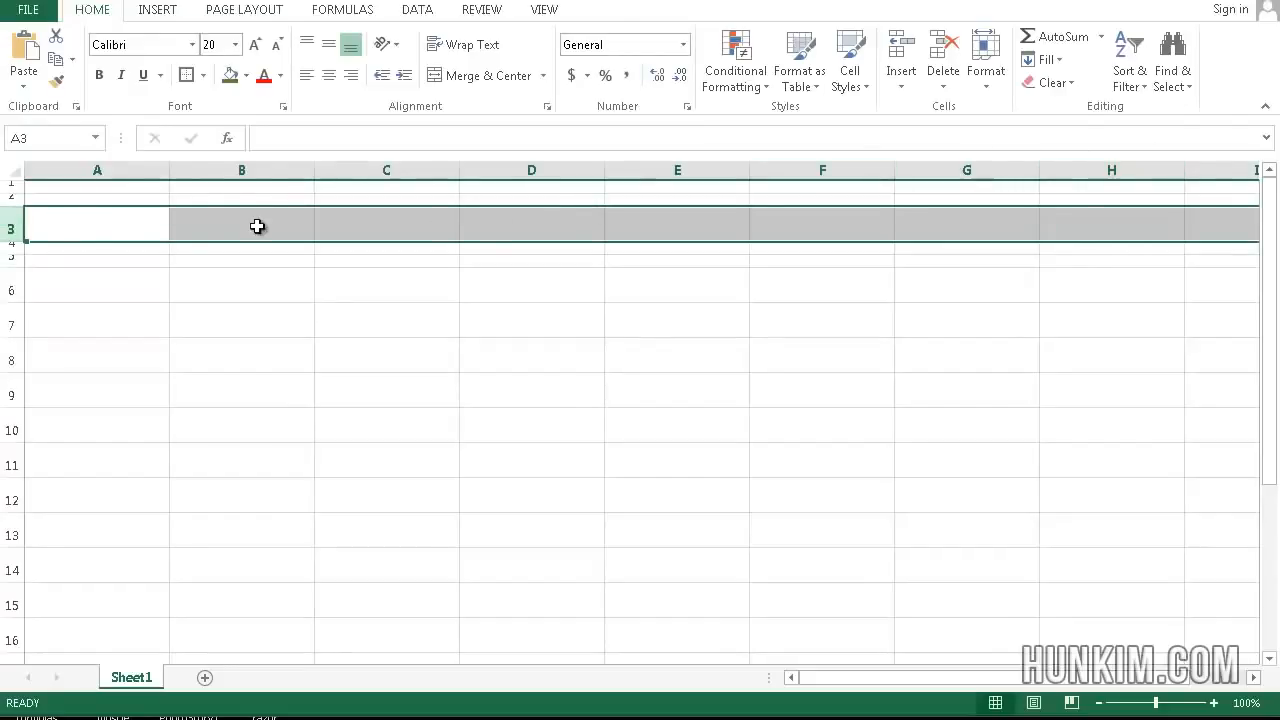
right_click(18, 228)
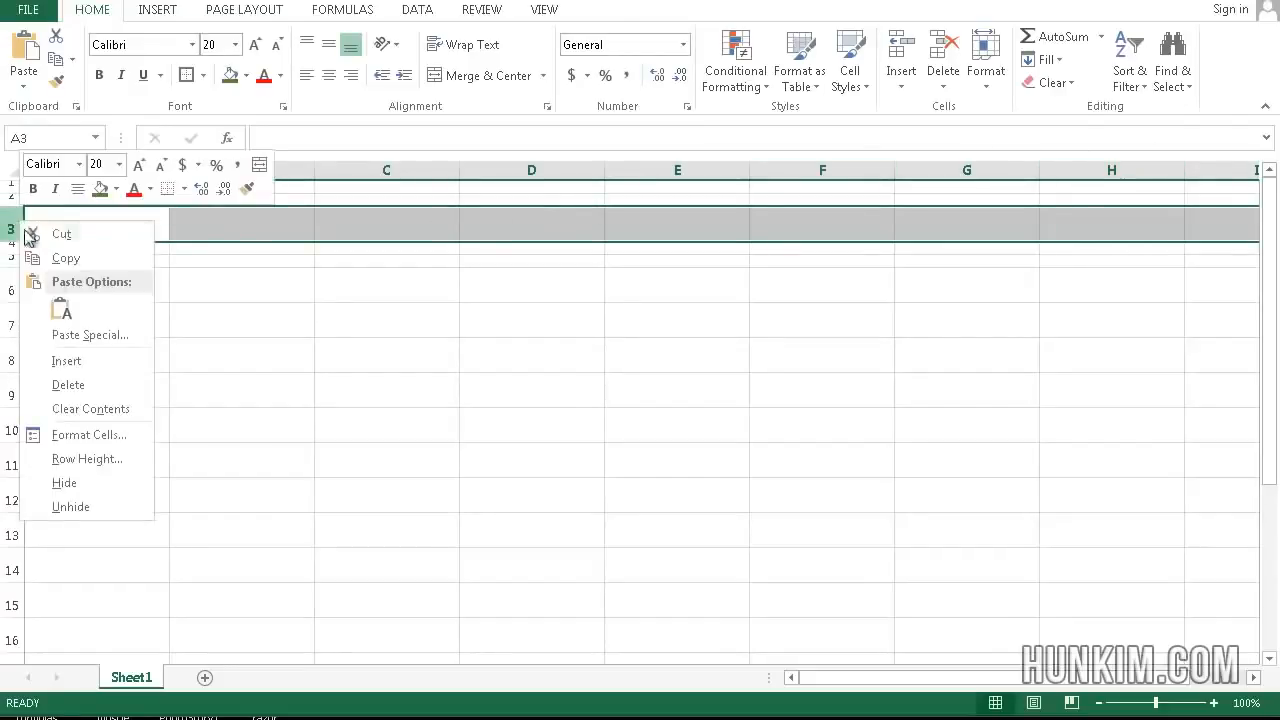
click(472, 75)
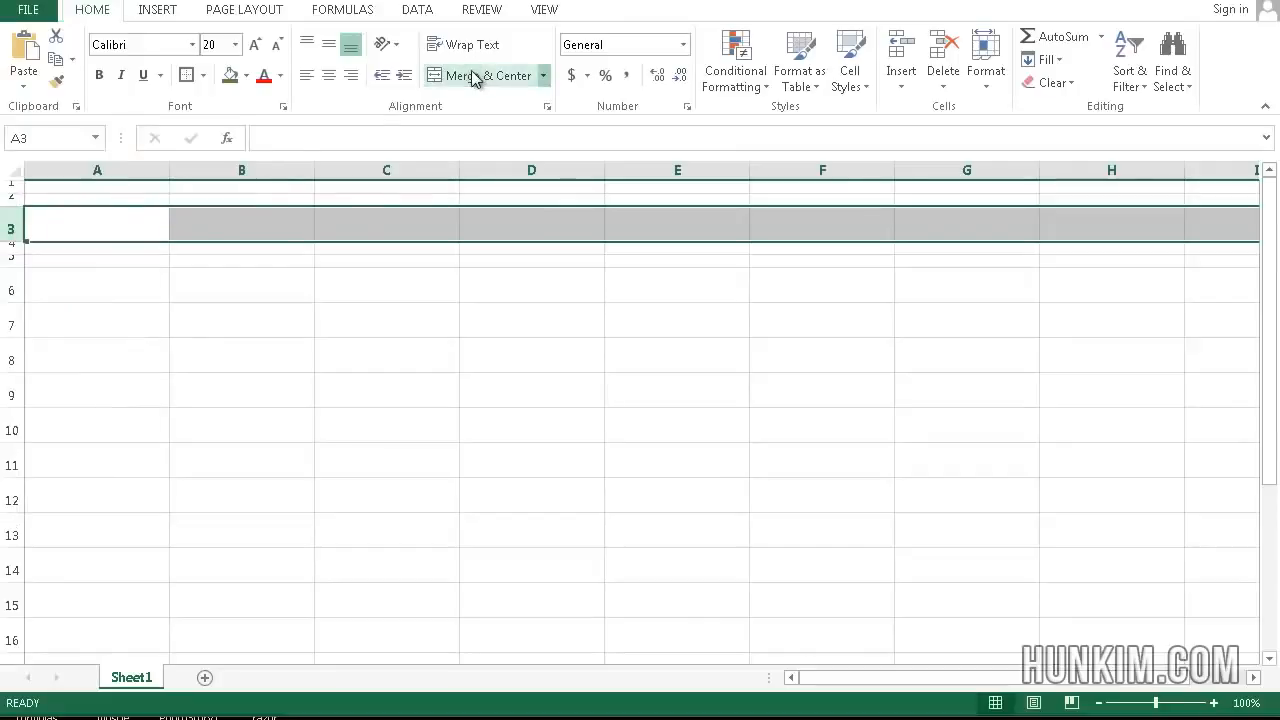
click(474, 75)
click(475, 285)
click(474, 235)
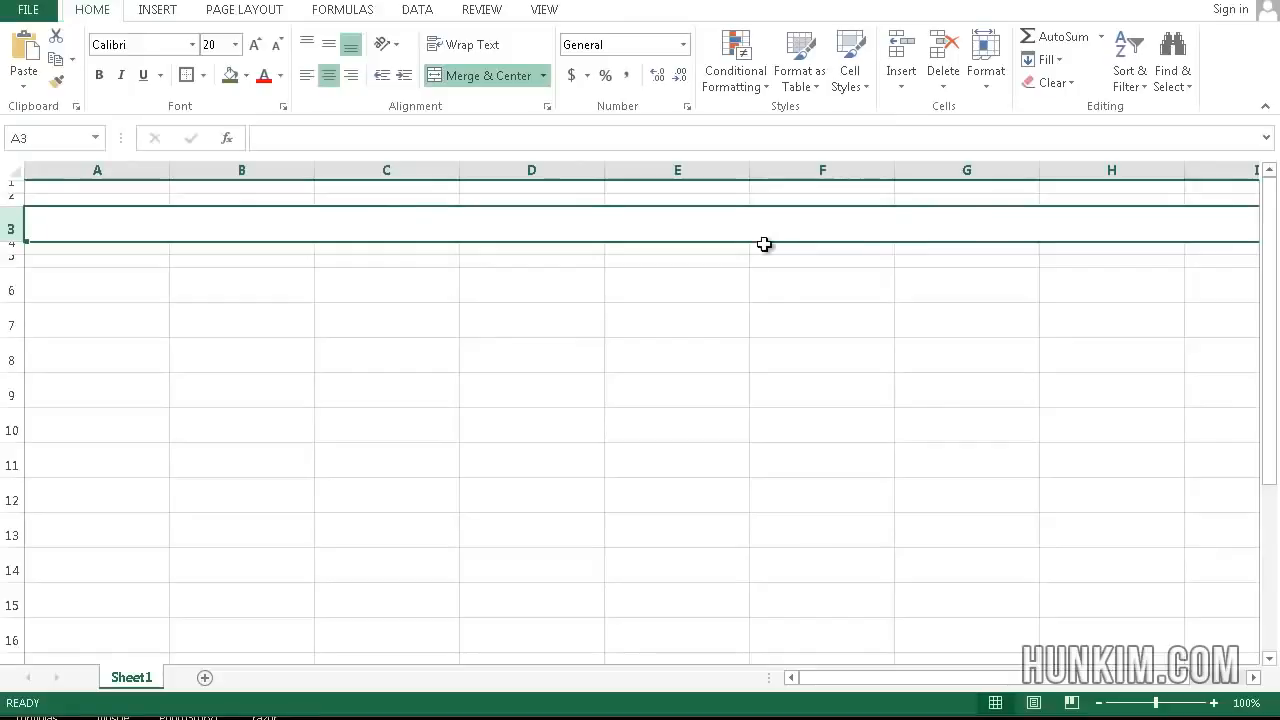
Step: Examine how far the merged row 3 extends across the columns, and return to column A
click(826, 257)
click(840, 236)
key(Down)
key(Down)
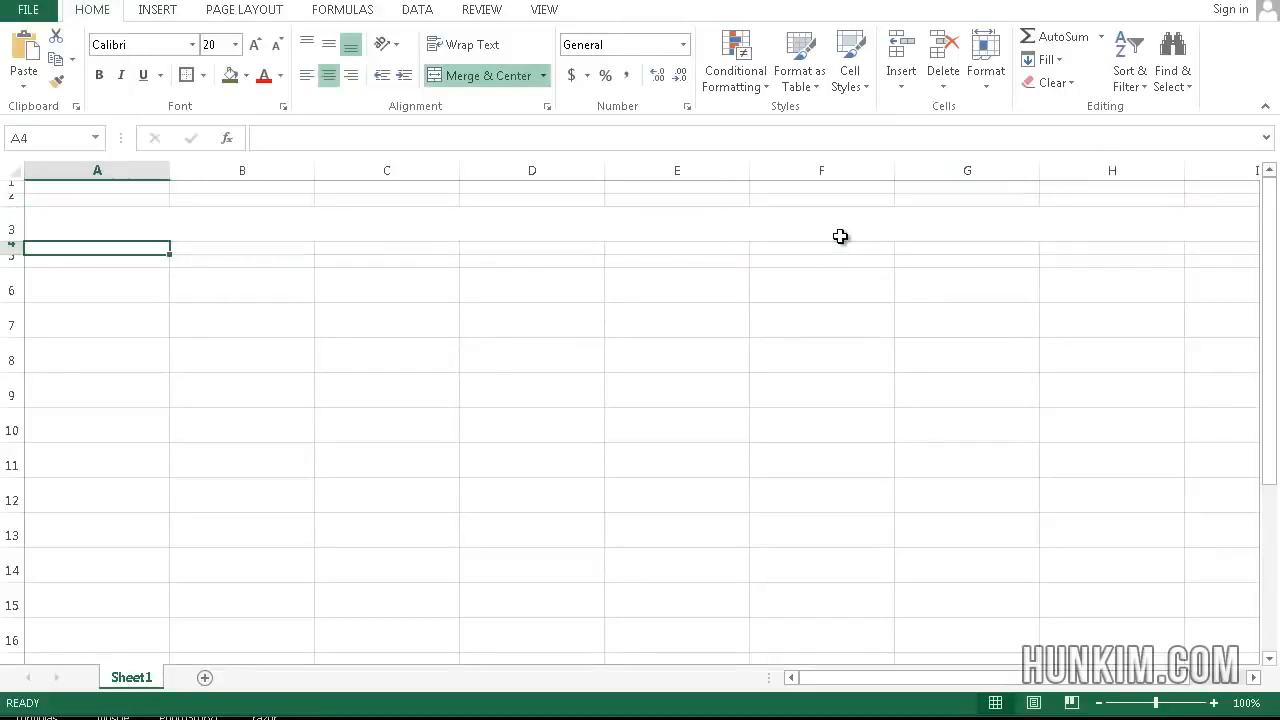
key(Right)
key(Right)
key(Right)
key(Right)
key(Right)
key(Right)
key(Right)
key(Right)
key(Right)
key(Right)
key(Right)
key(Right)
key(Right)
key(Right)
key(Right)
key(Right)
key(Right)
key(Right)
key(Right)
key(Right)
key(Right)
key(Right)
key(Right)
key(Right)
key(Right)
key(Right)
key(Right)
key(Right)
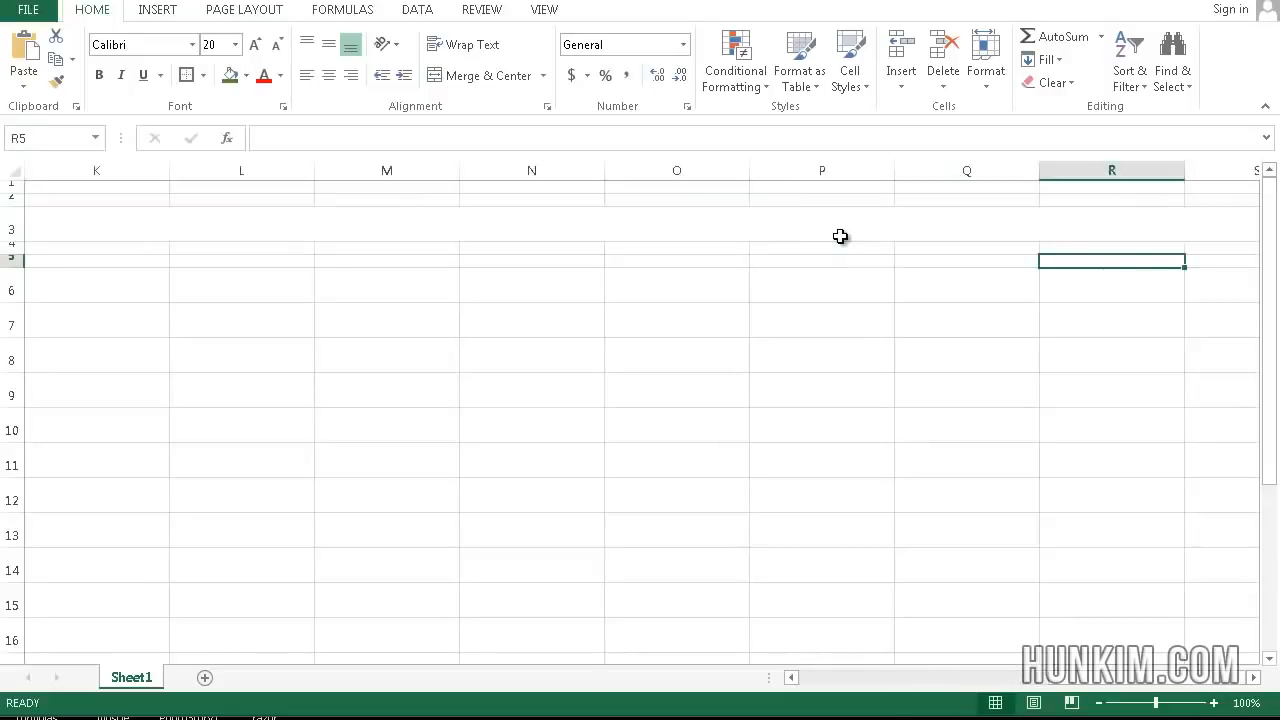
key(Right)
key(Right)
key(Right)
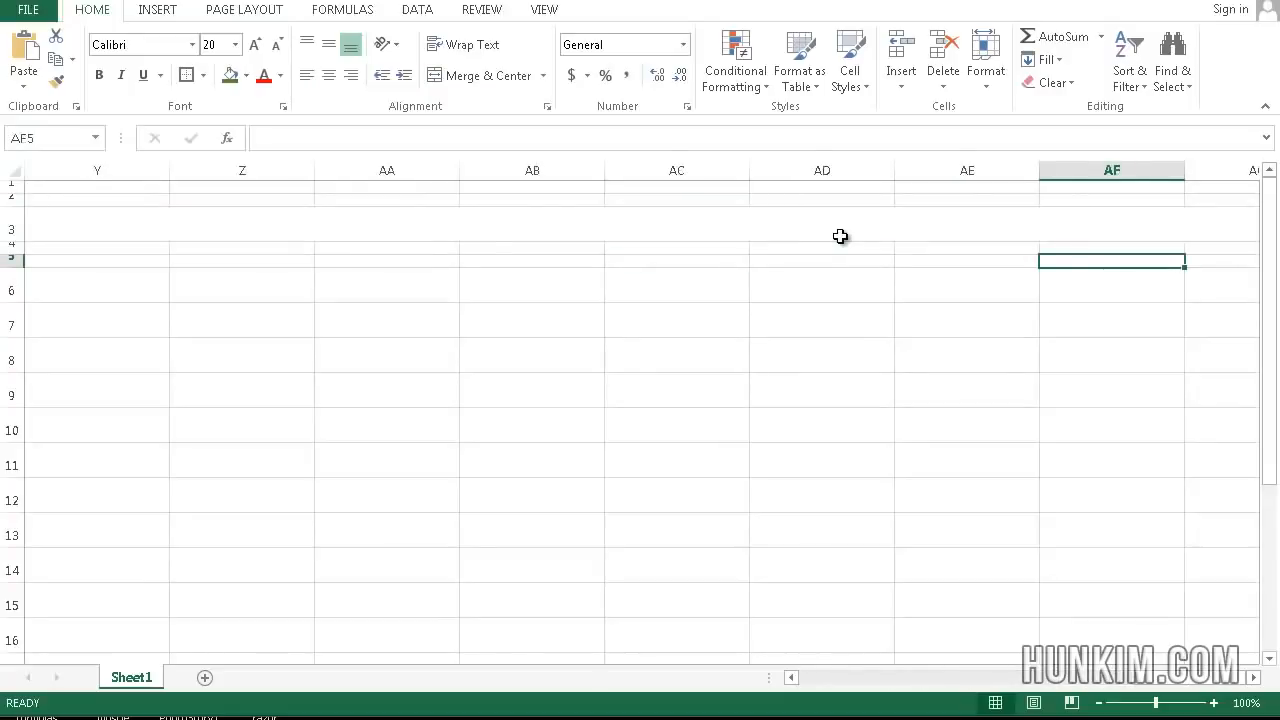
key(Left)
key(Left)
key(Left)
key(Left)
key(Left)
key(Left)
key(Right)
key(Right)
key(Right)
key(Right)
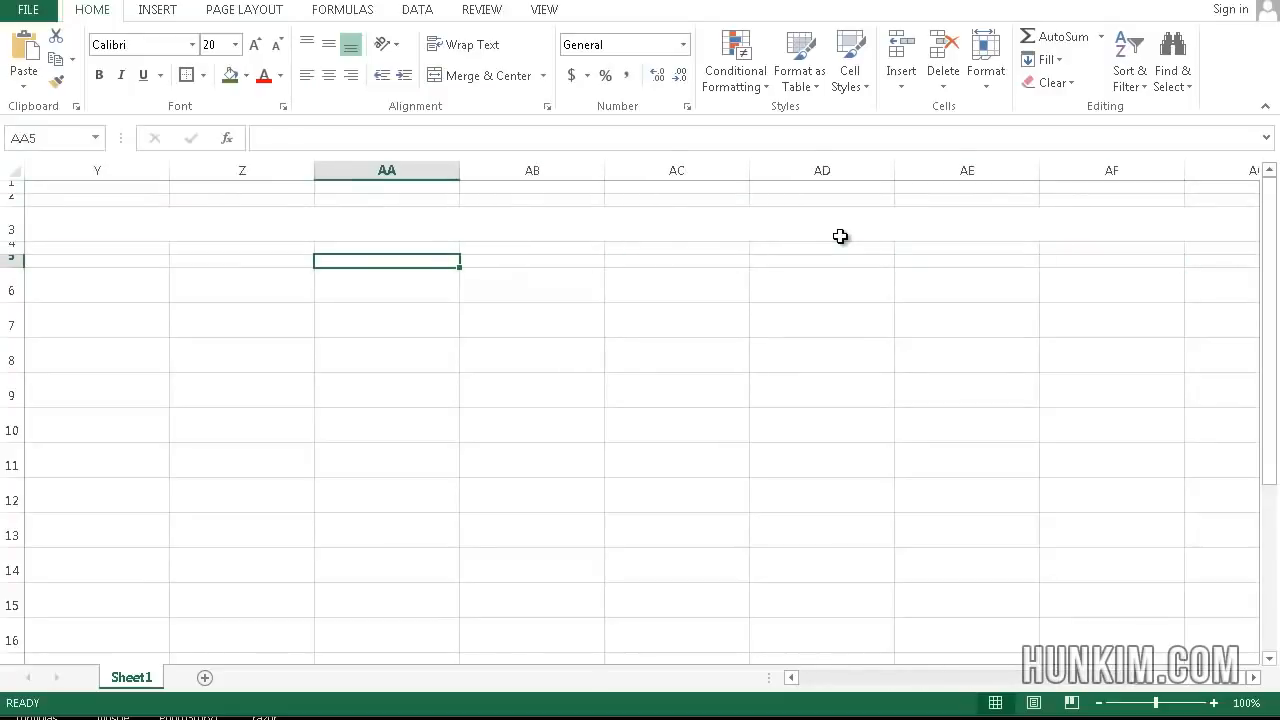
key(Left)
key(Home)
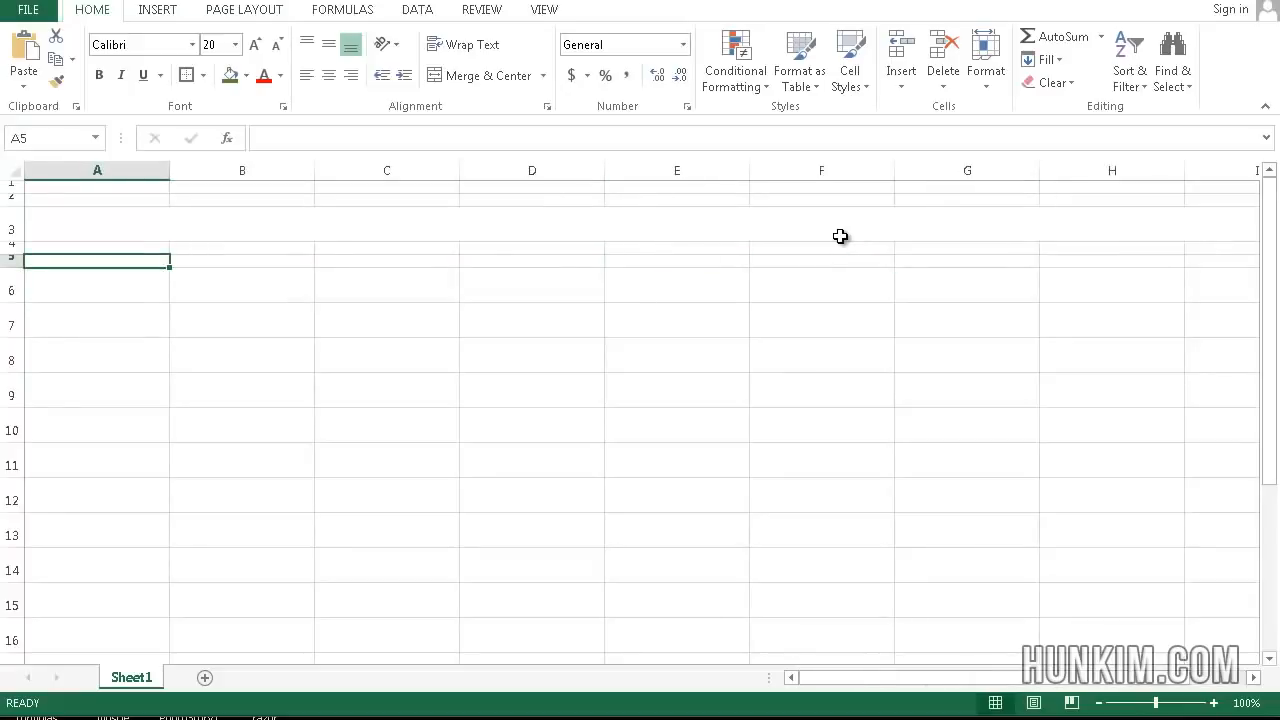
Step: Left-align the merged row 3 and enter the text Some Beautiful Title in it
click(795, 218)
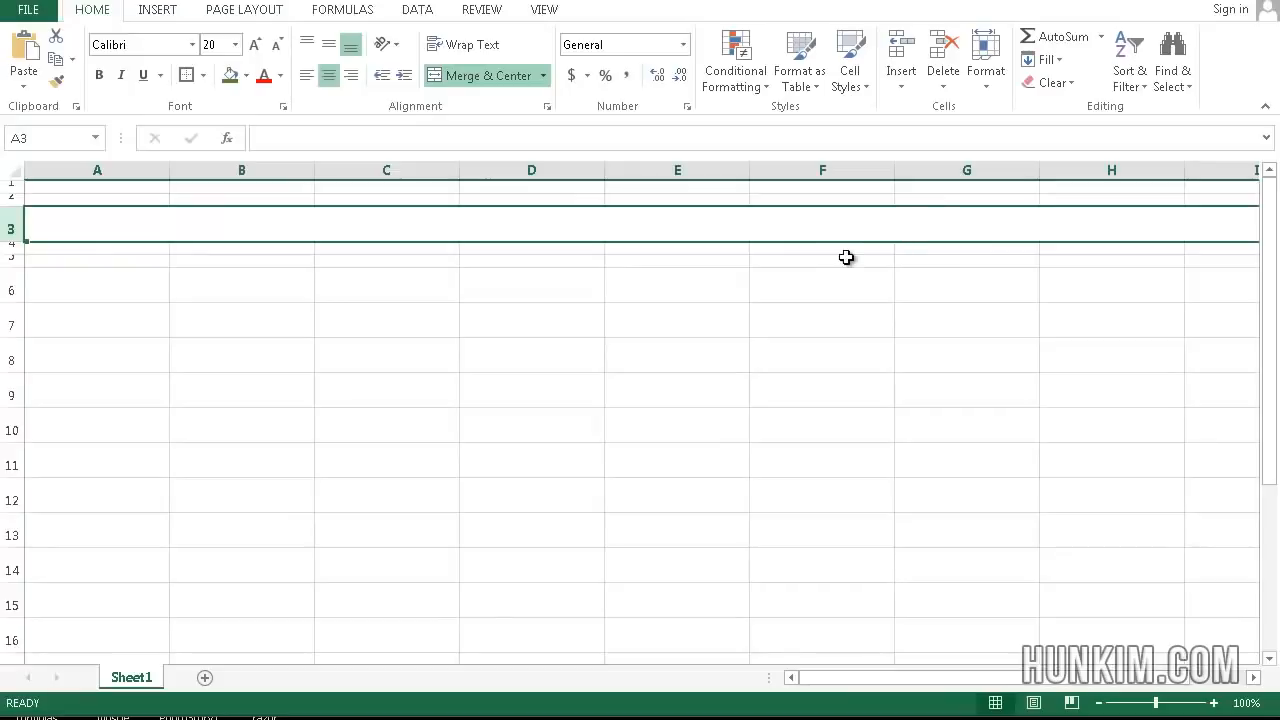
click(308, 77)
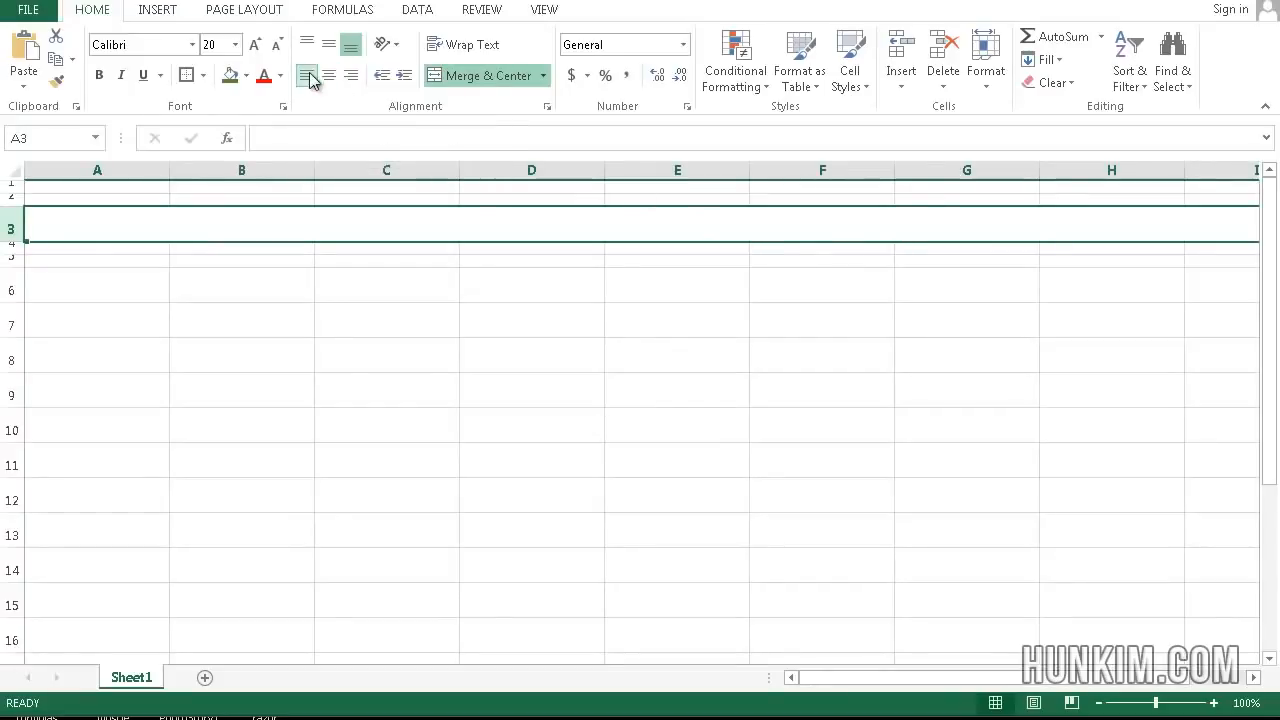
text(Hell)
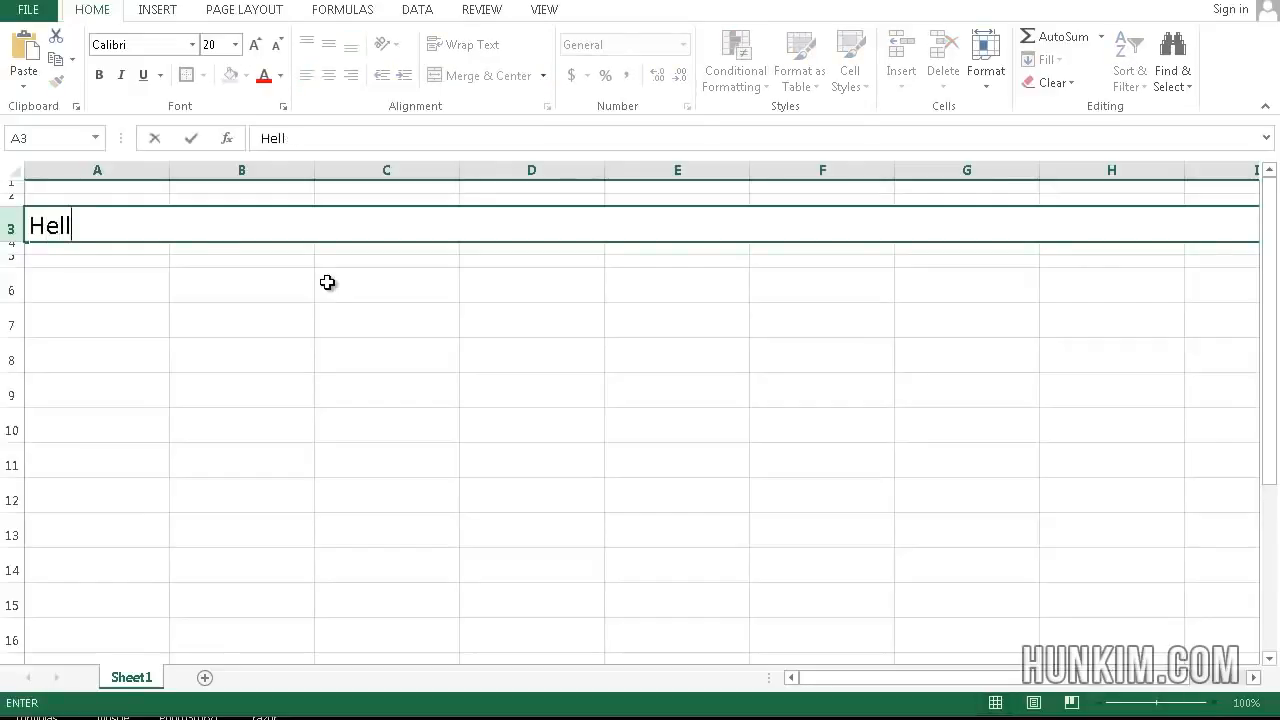
text(Some )
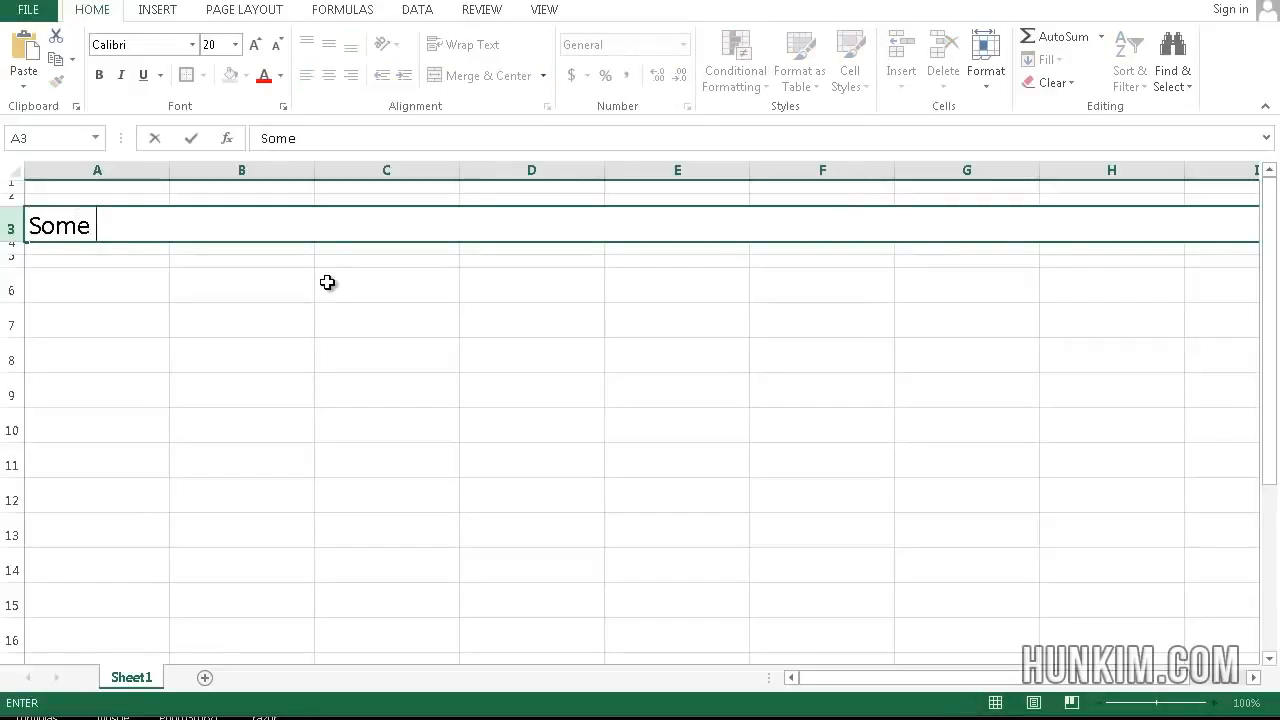
text(Beautifu)
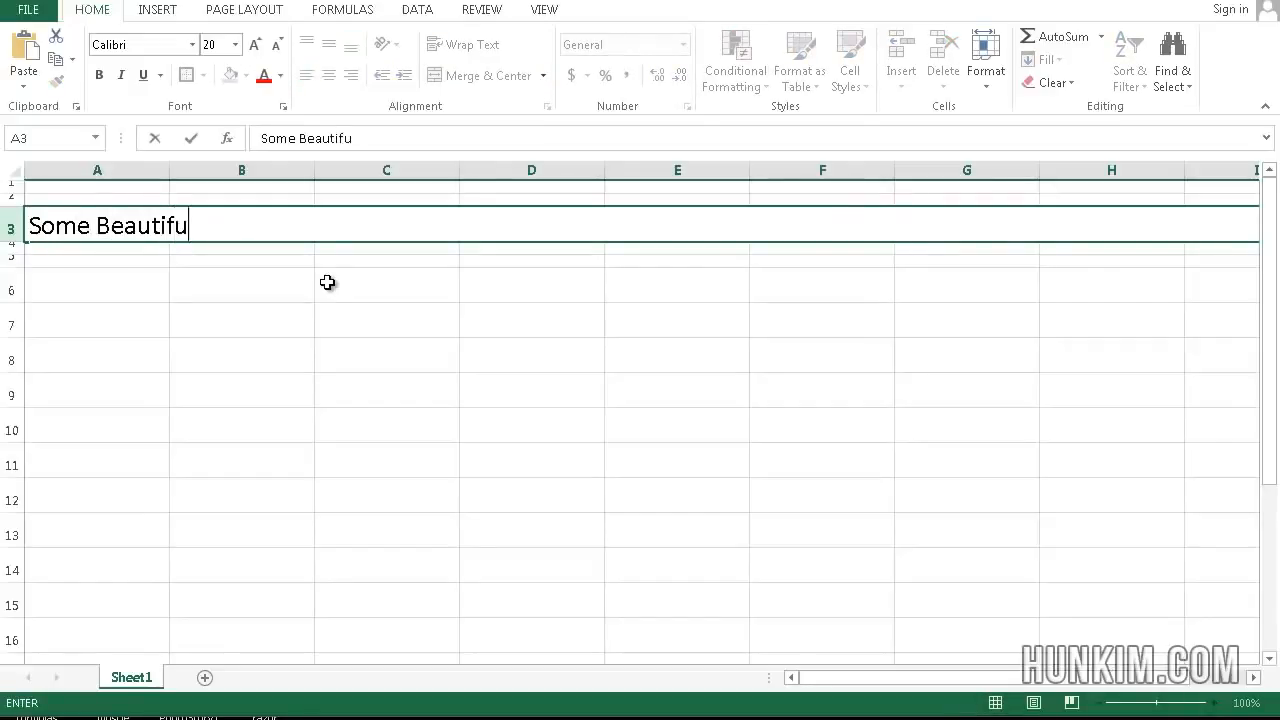
text(l Title)
key(Return)
key(Up)
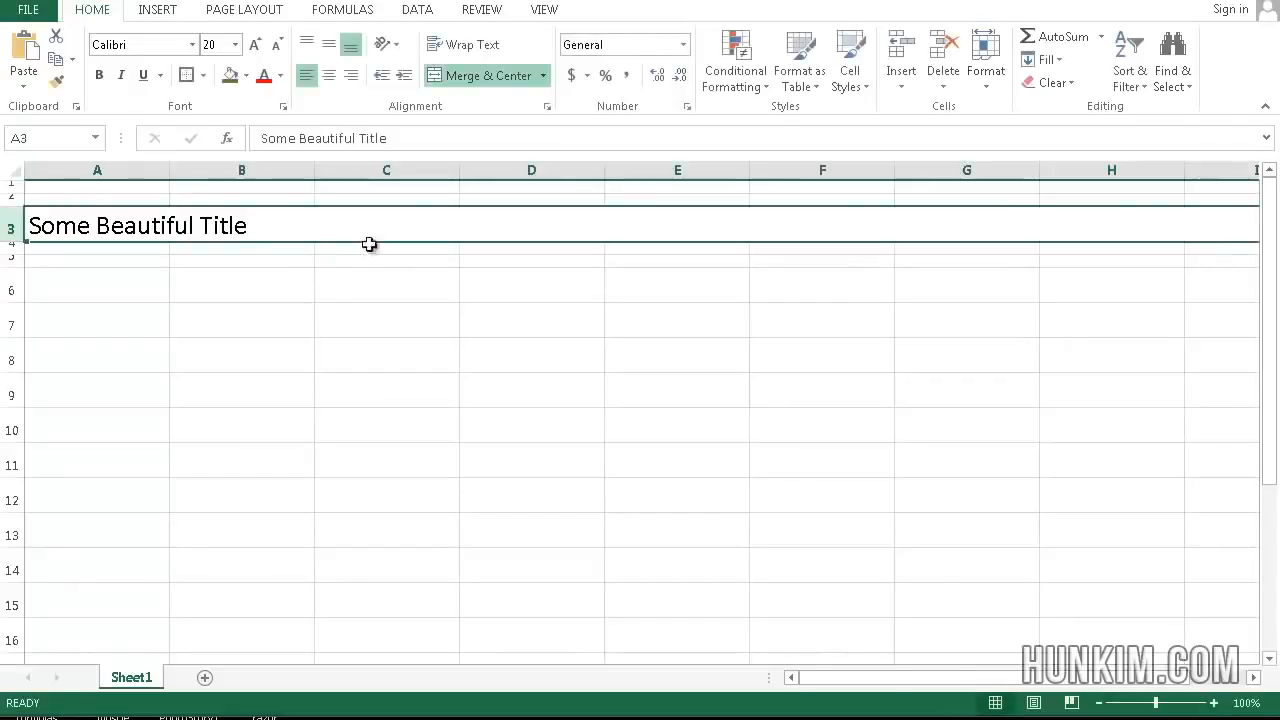
Step: Center the title horizontally within the merged row 3
click(328, 75)
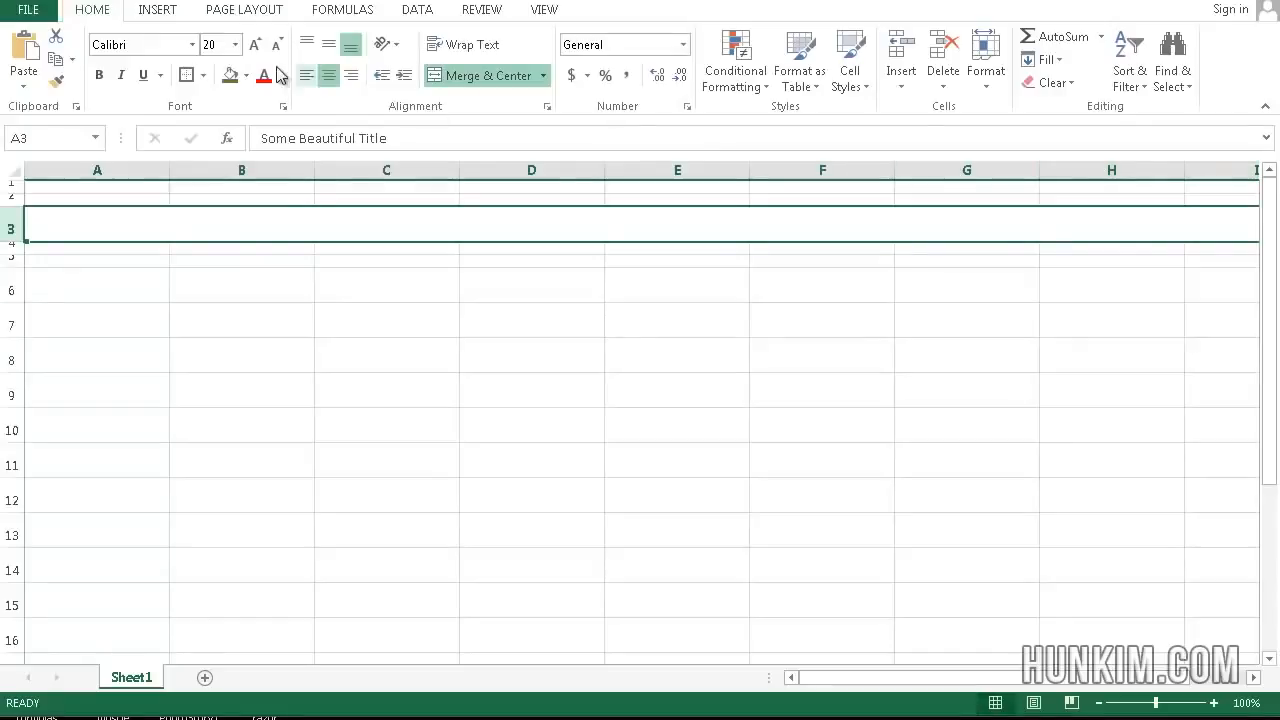
Step: Left-align the title in merged row 3 and fill the row with the lightest blue theme shade
click(307, 76)
click(194, 309)
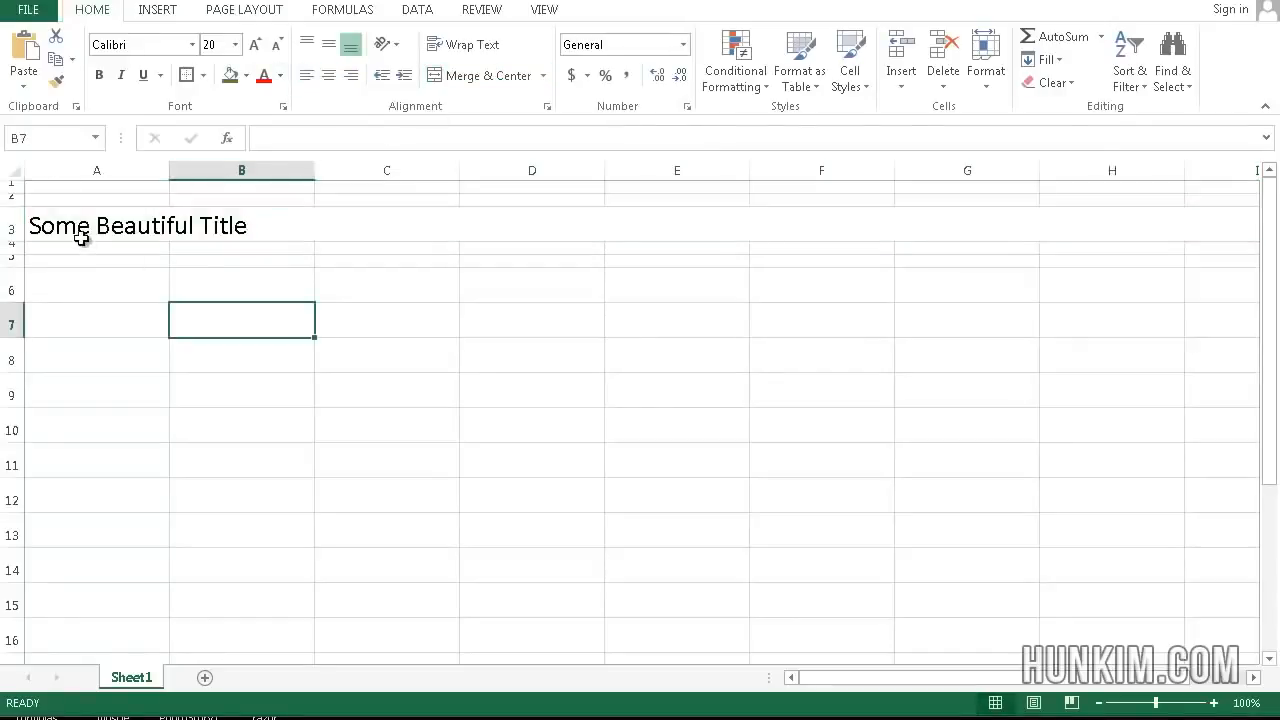
click(79, 233)
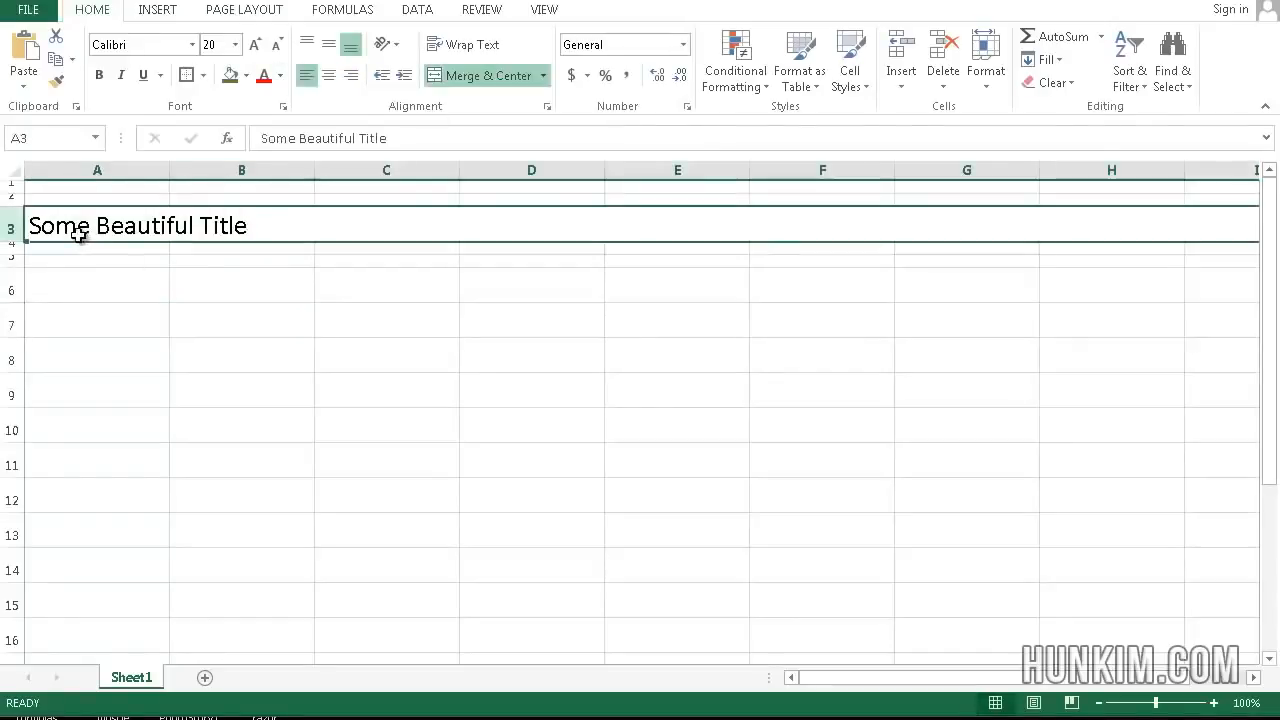
click(248, 76)
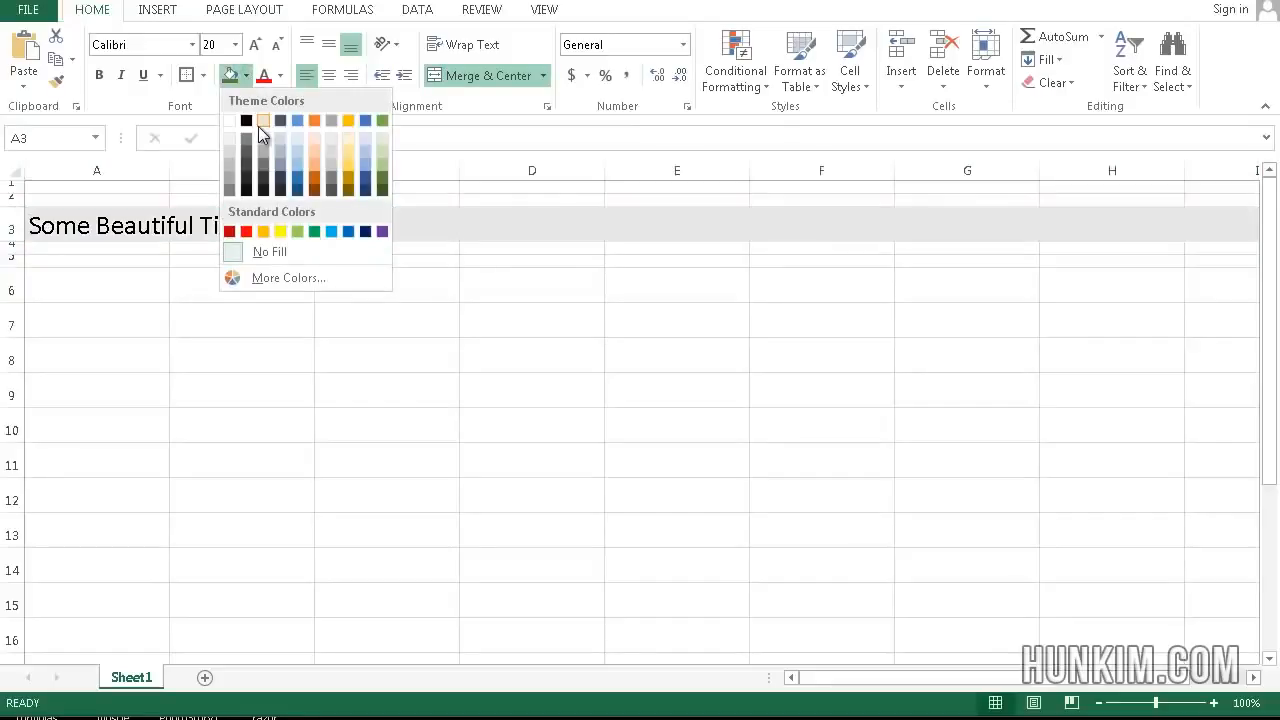
click(296, 139)
click(144, 333)
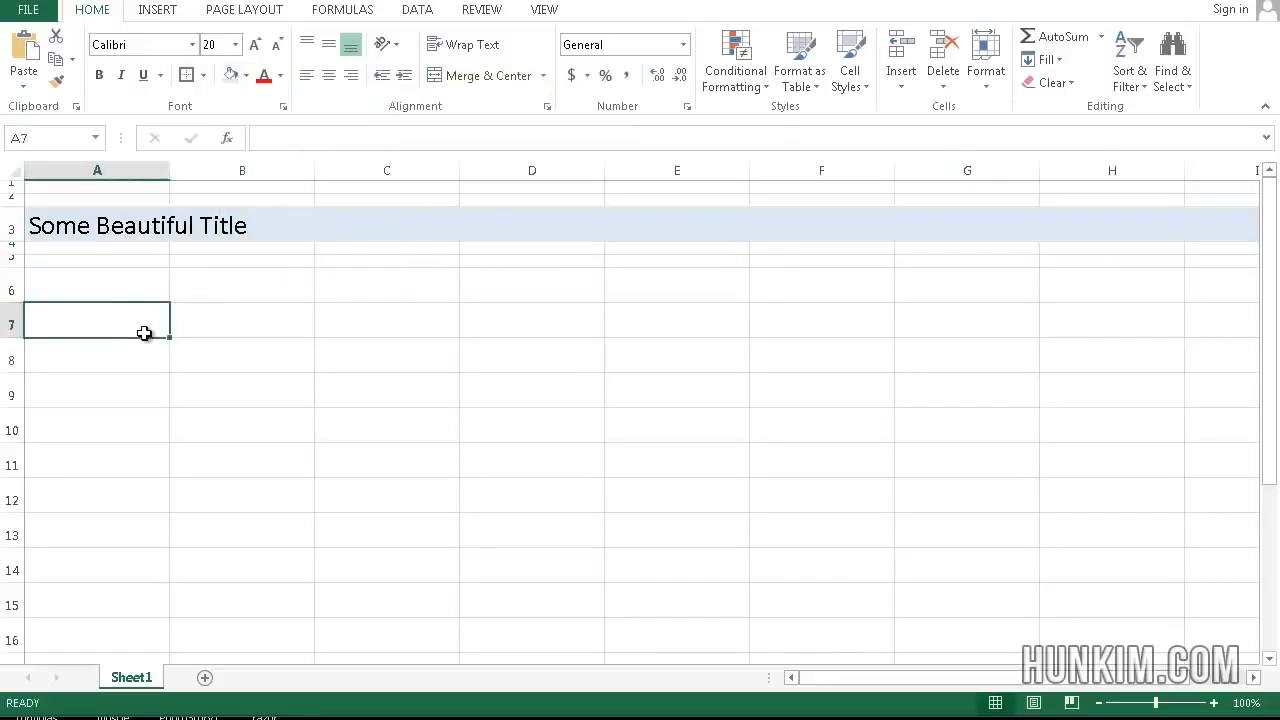
Step: Fill row 2, directly above the title, with the darkest gray shade of the white theme color
right_click(13, 198)
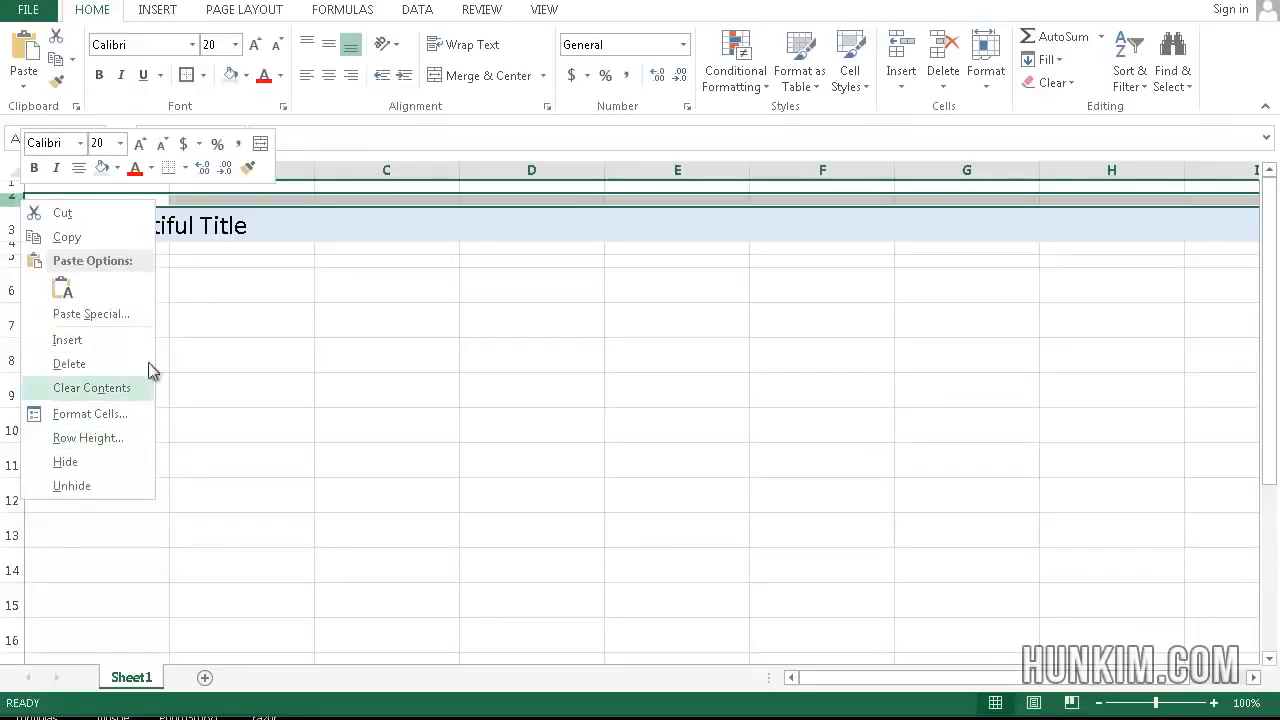
click(247, 76)
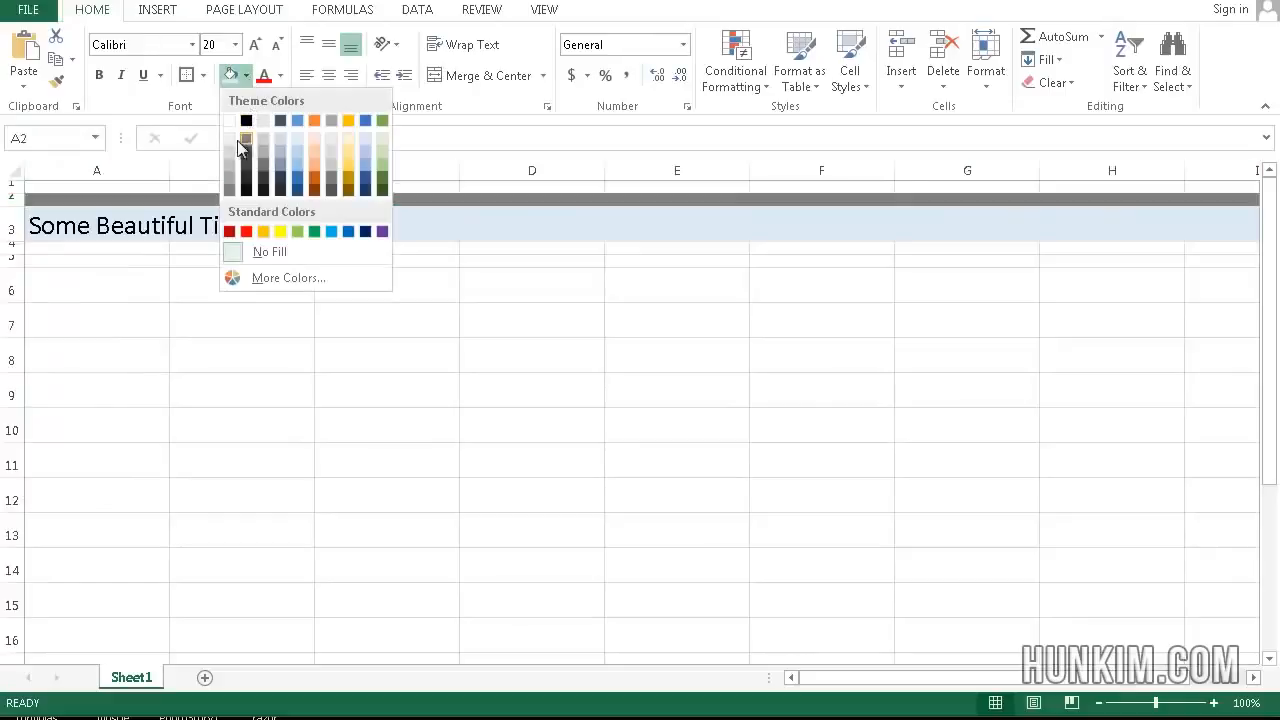
click(230, 190)
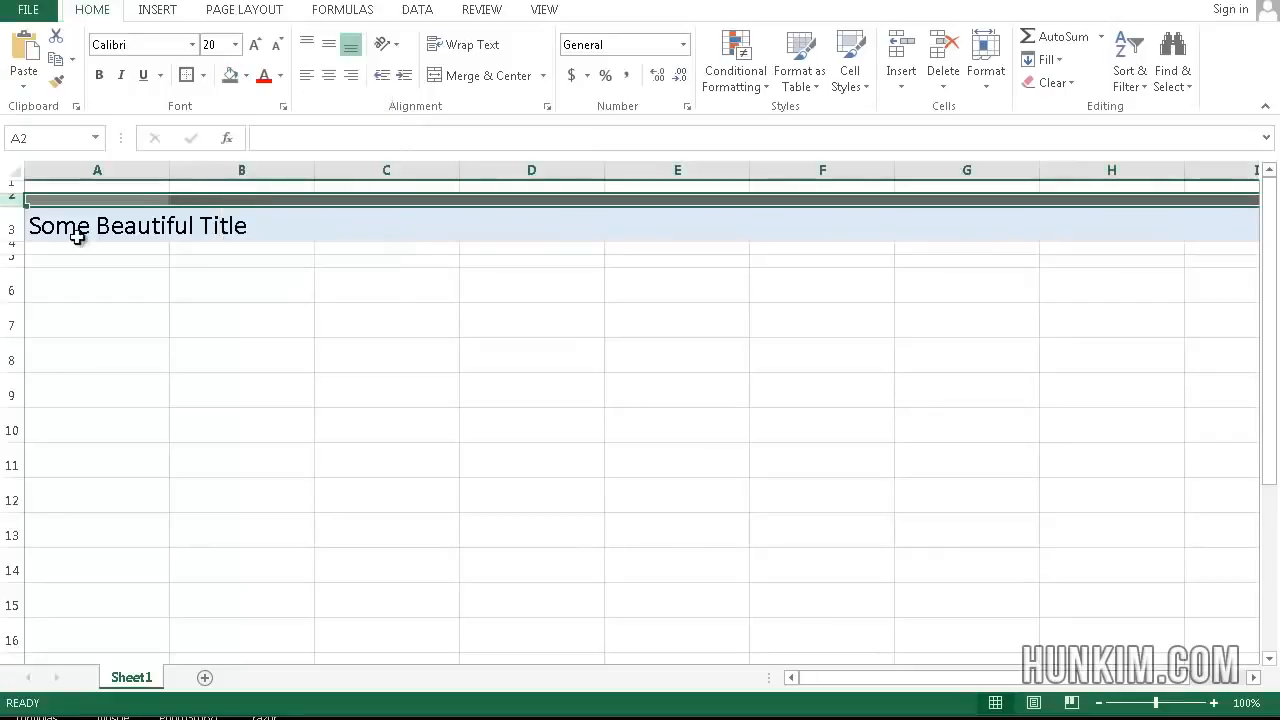
Step: Set the font color of row 4 to the darkest gray shade of the white theme color
right_click(12, 246)
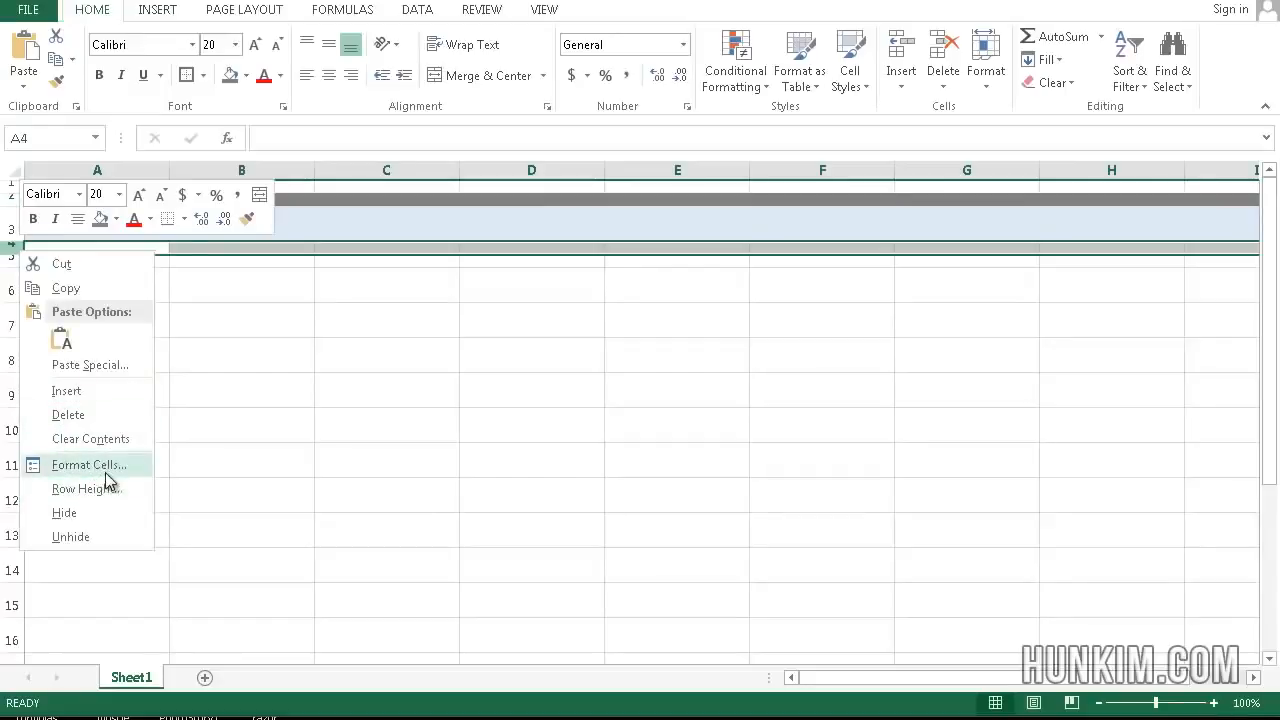
click(150, 218)
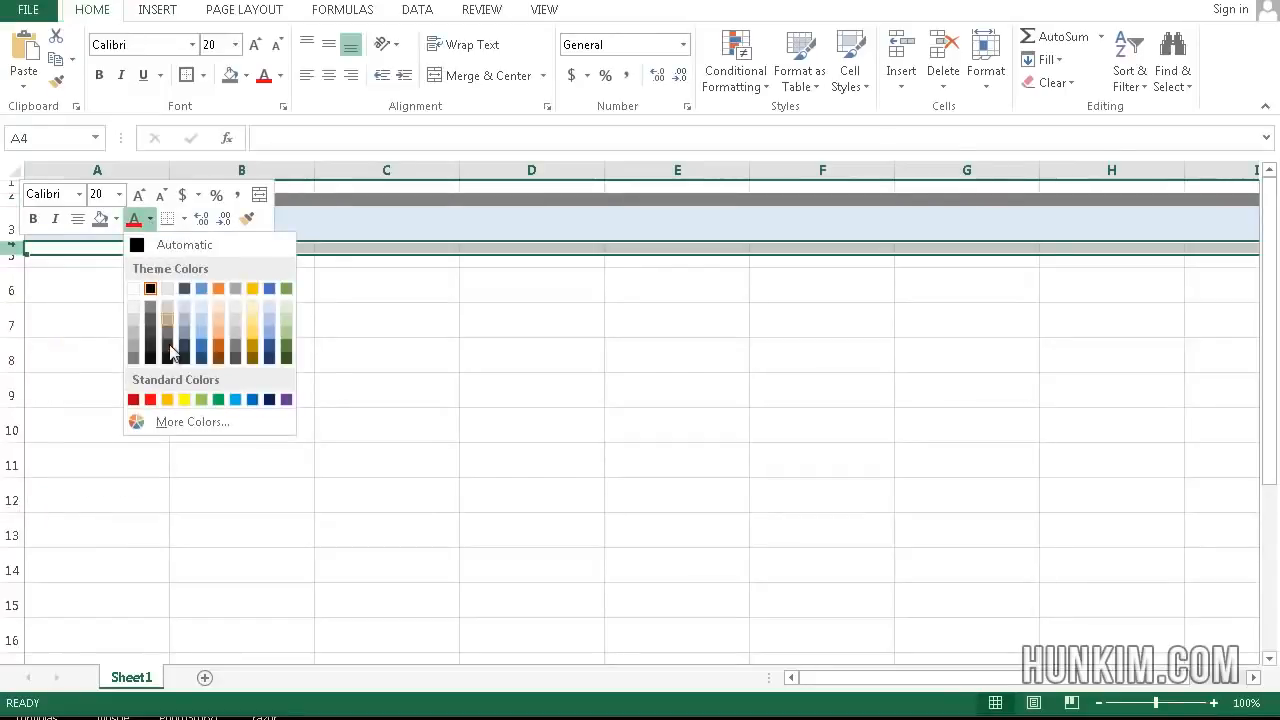
click(133, 357)
click(221, 312)
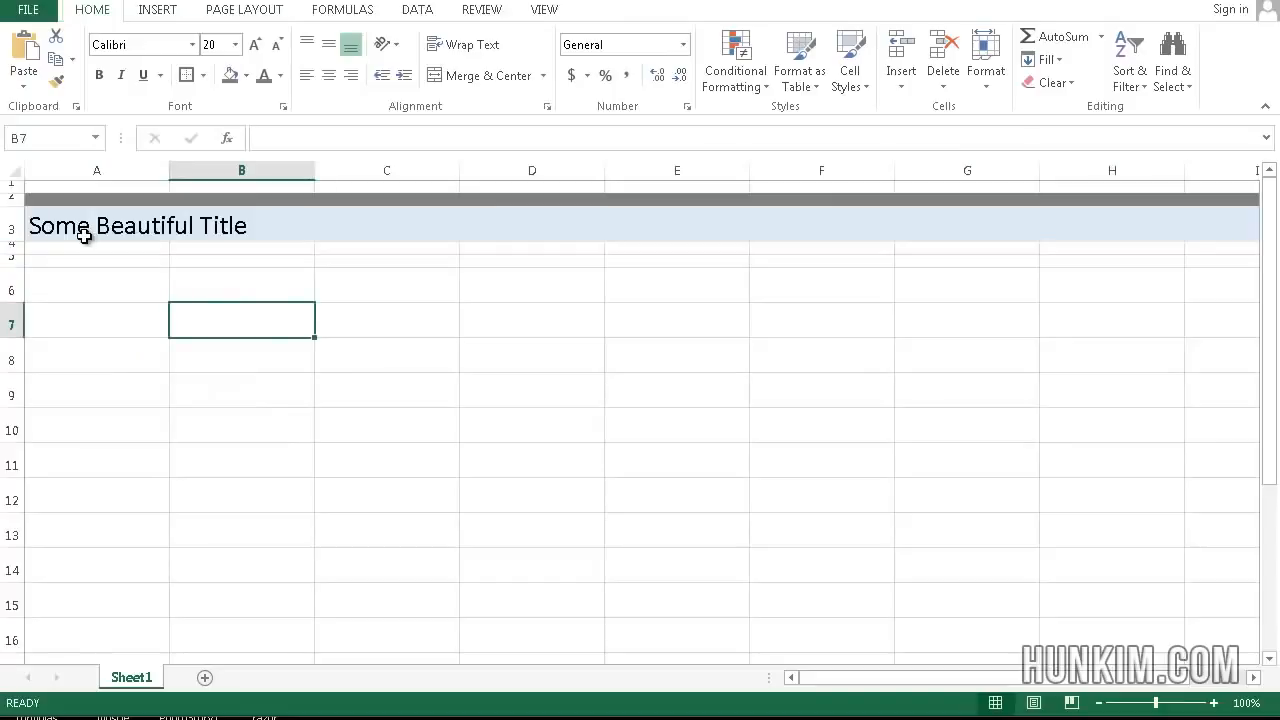
Step: Fill row 4, directly below the title, with the same dark gray as row 2
click(11, 248)
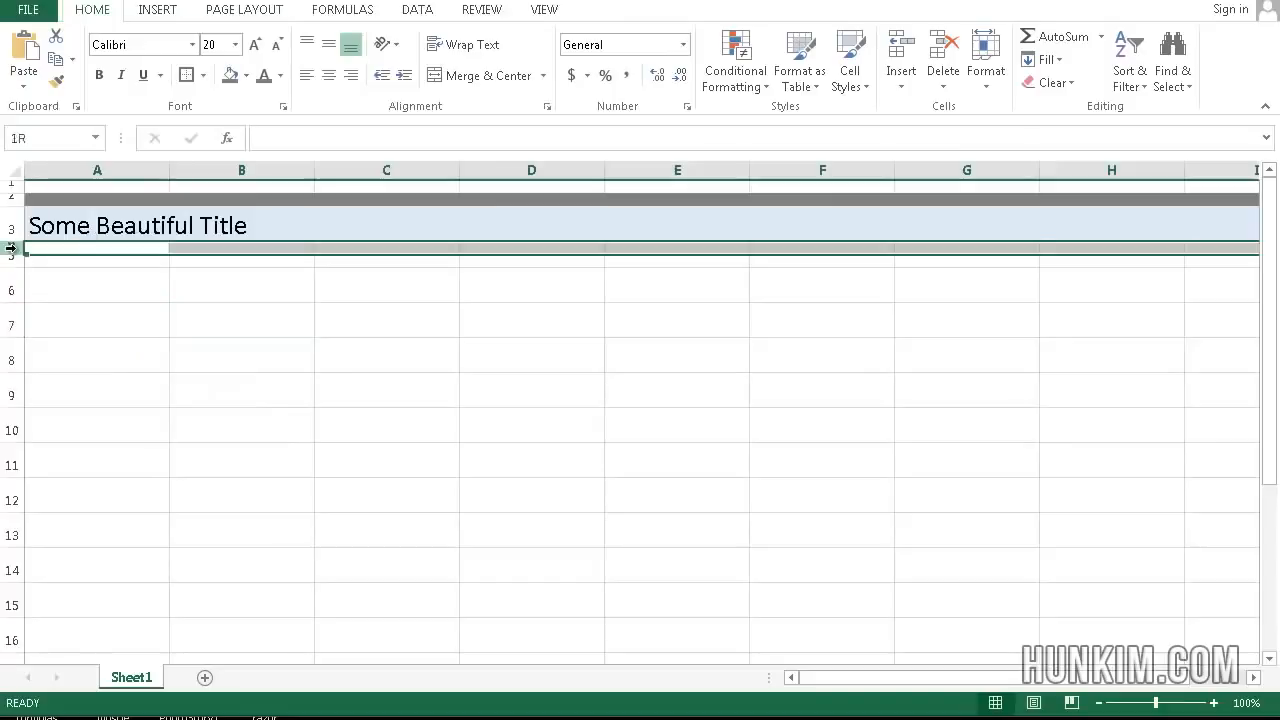
click(230, 75)
click(162, 384)
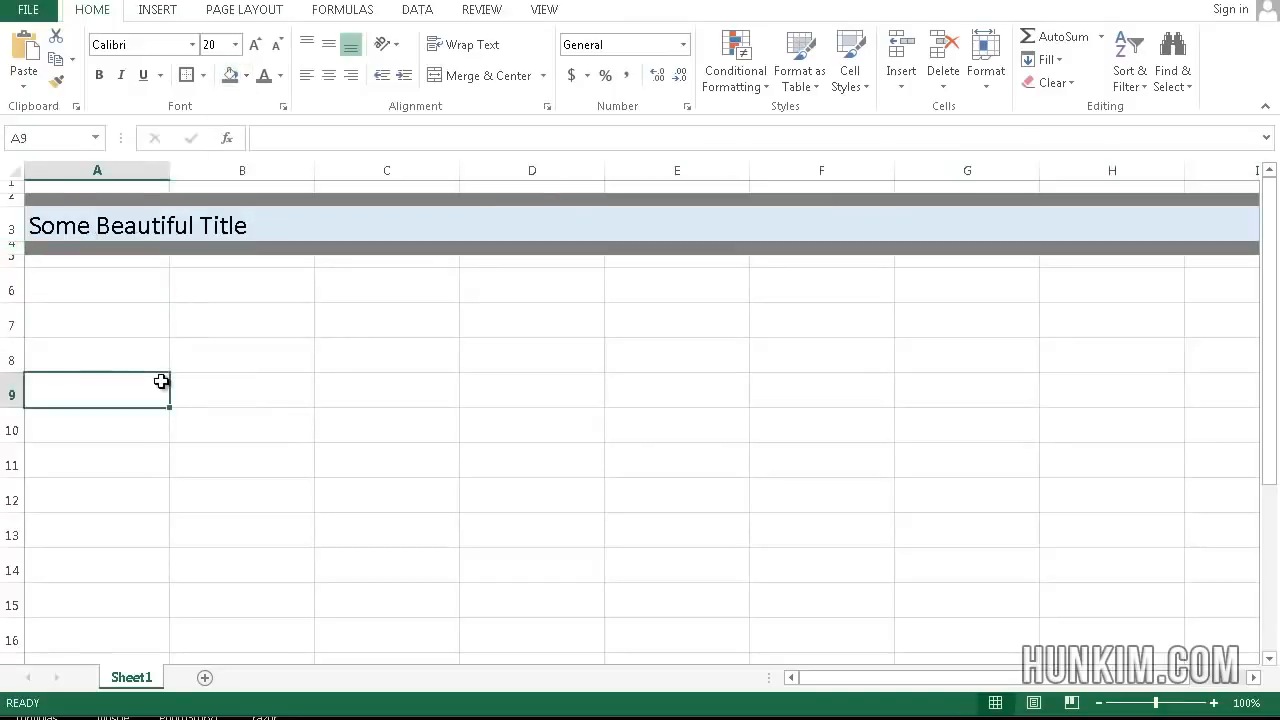
Step: Fill row 1 with the lightest gray shade of the white theme color
click(6, 186)
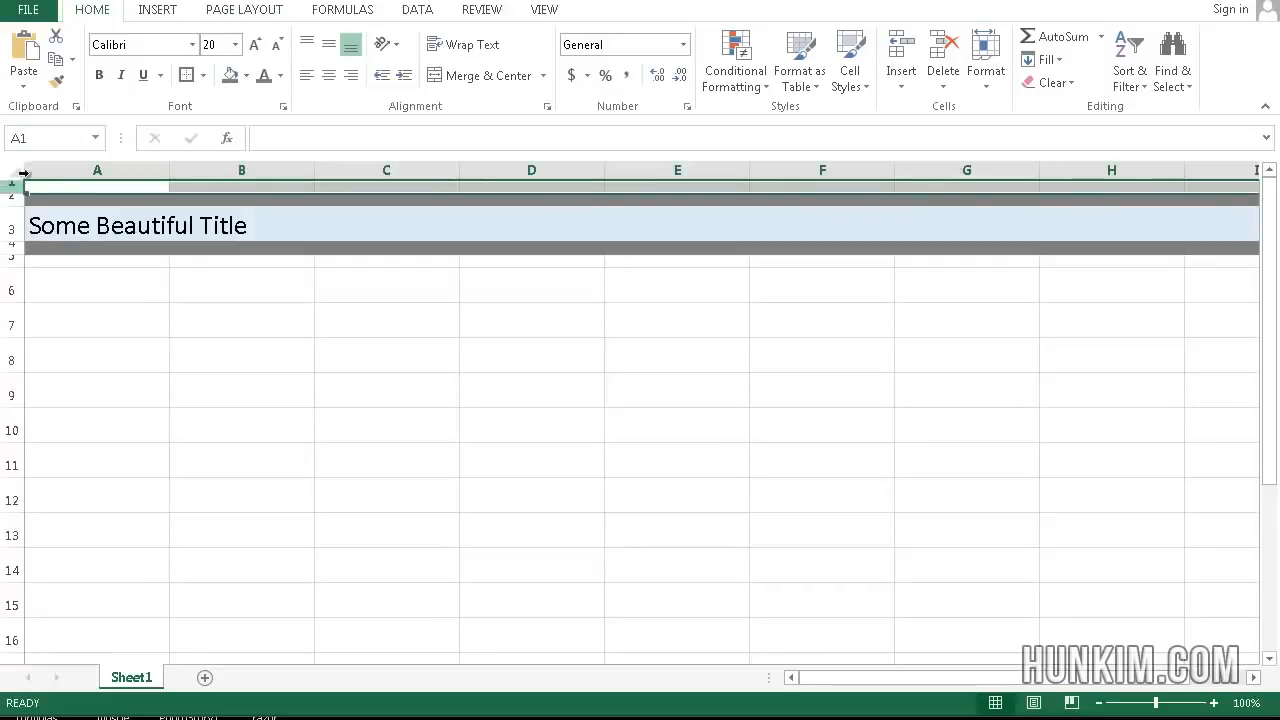
click(247, 76)
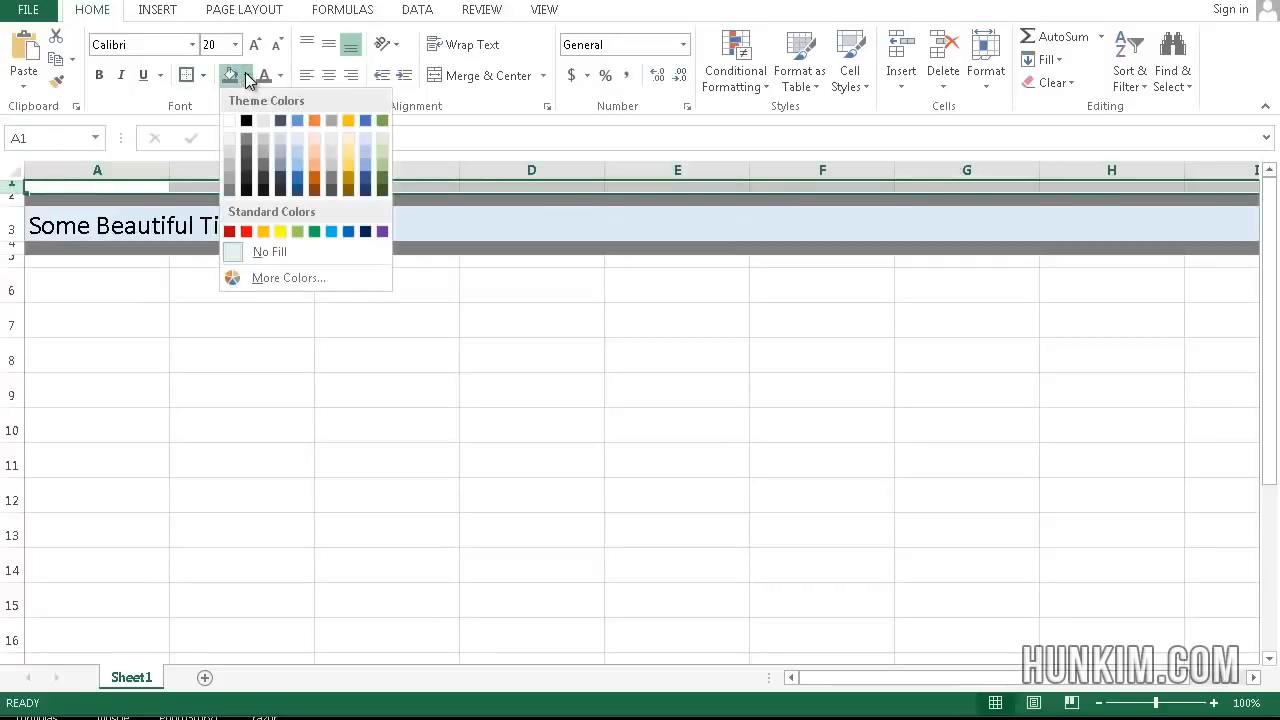
click(229, 140)
click(159, 291)
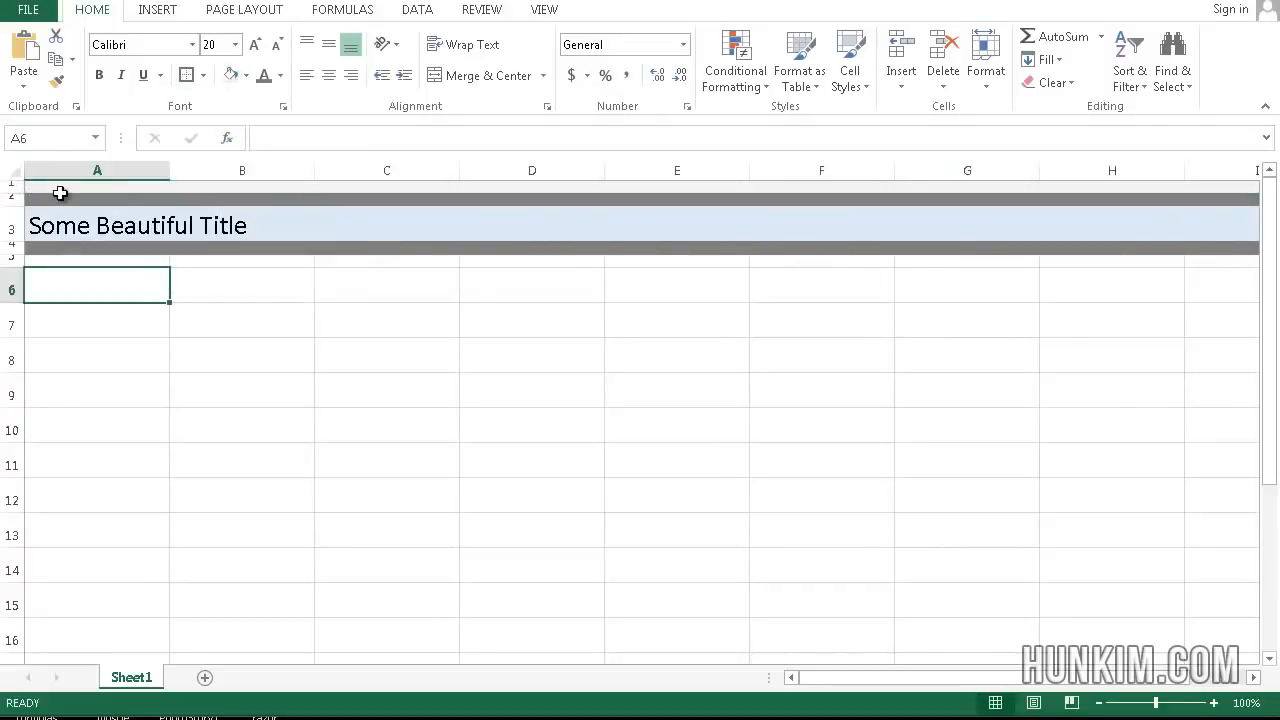
Step: Fill row 1 with the second-lightest gray shade of the white theme color and give row 5 the same fill
click(12, 184)
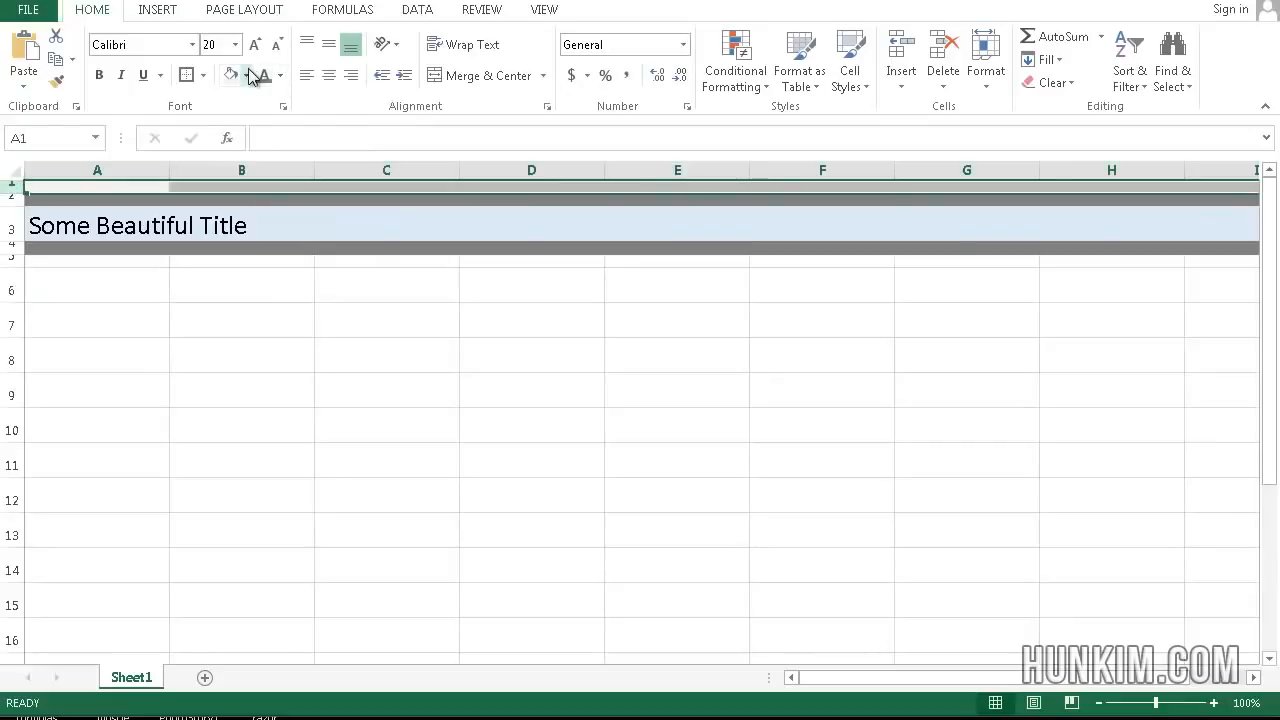
click(247, 76)
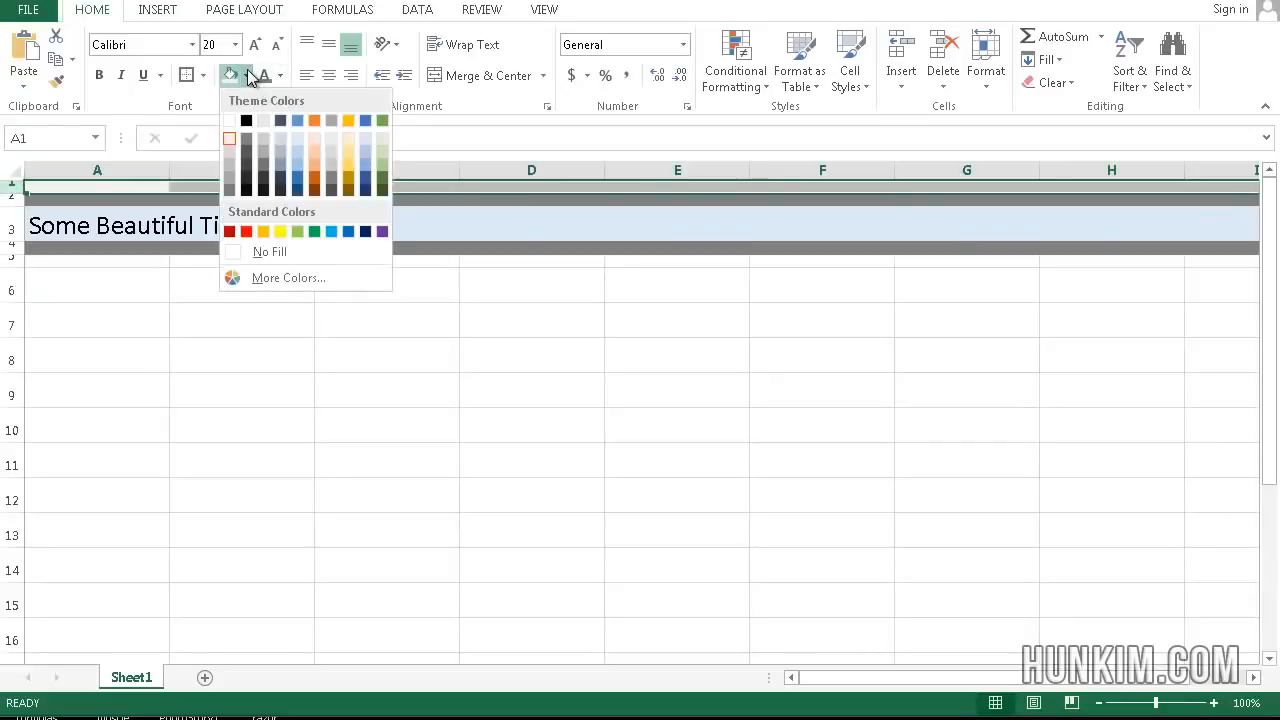
click(229, 155)
click(146, 289)
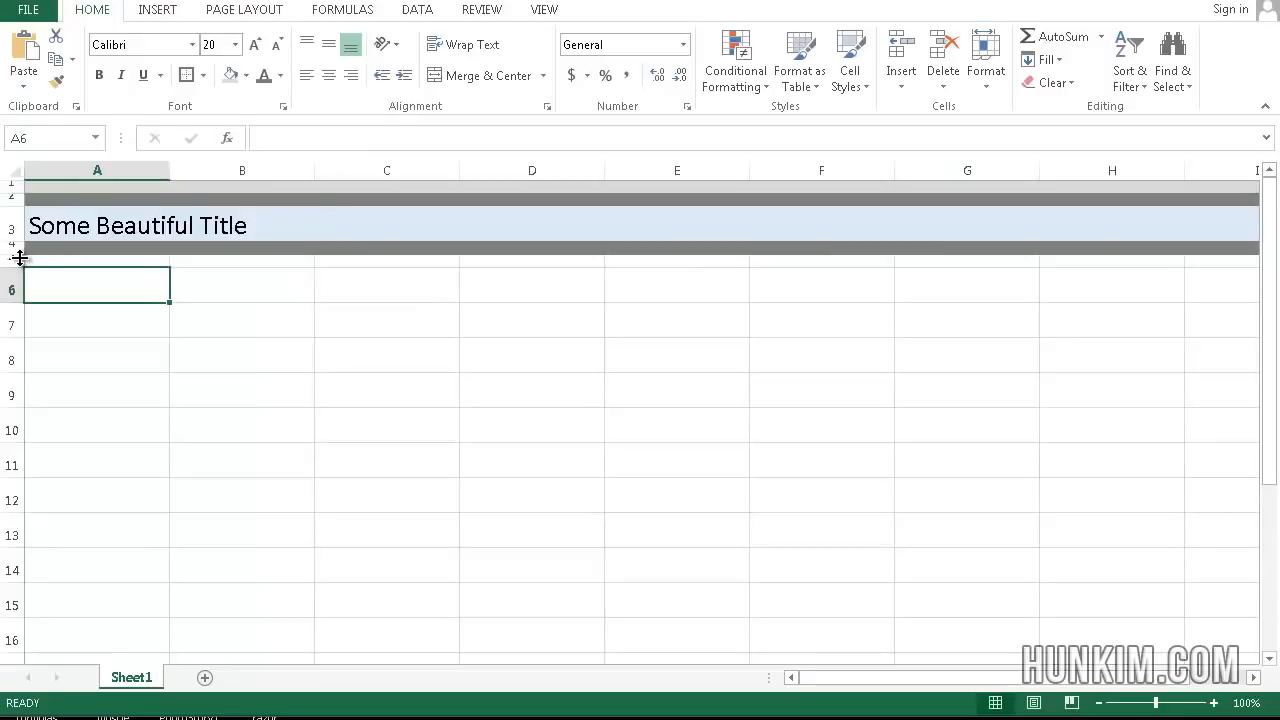
click(8, 261)
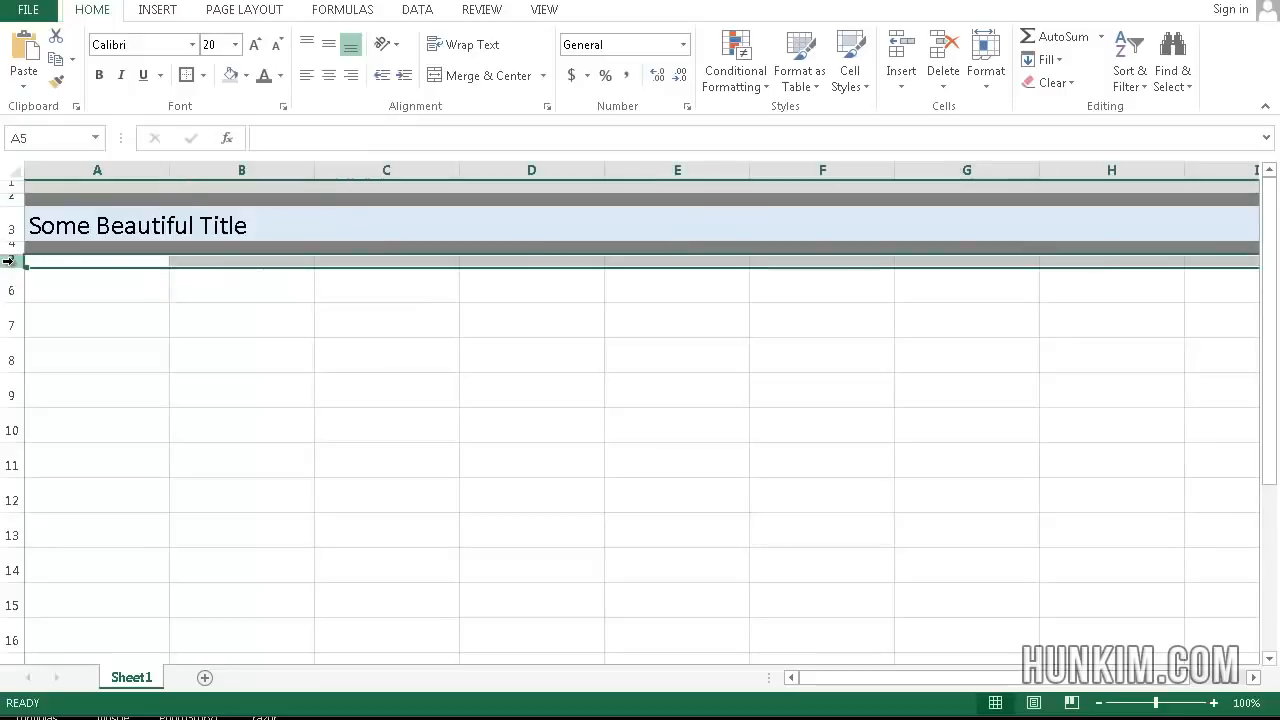
click(232, 77)
drag(251, 296, 255, 322)
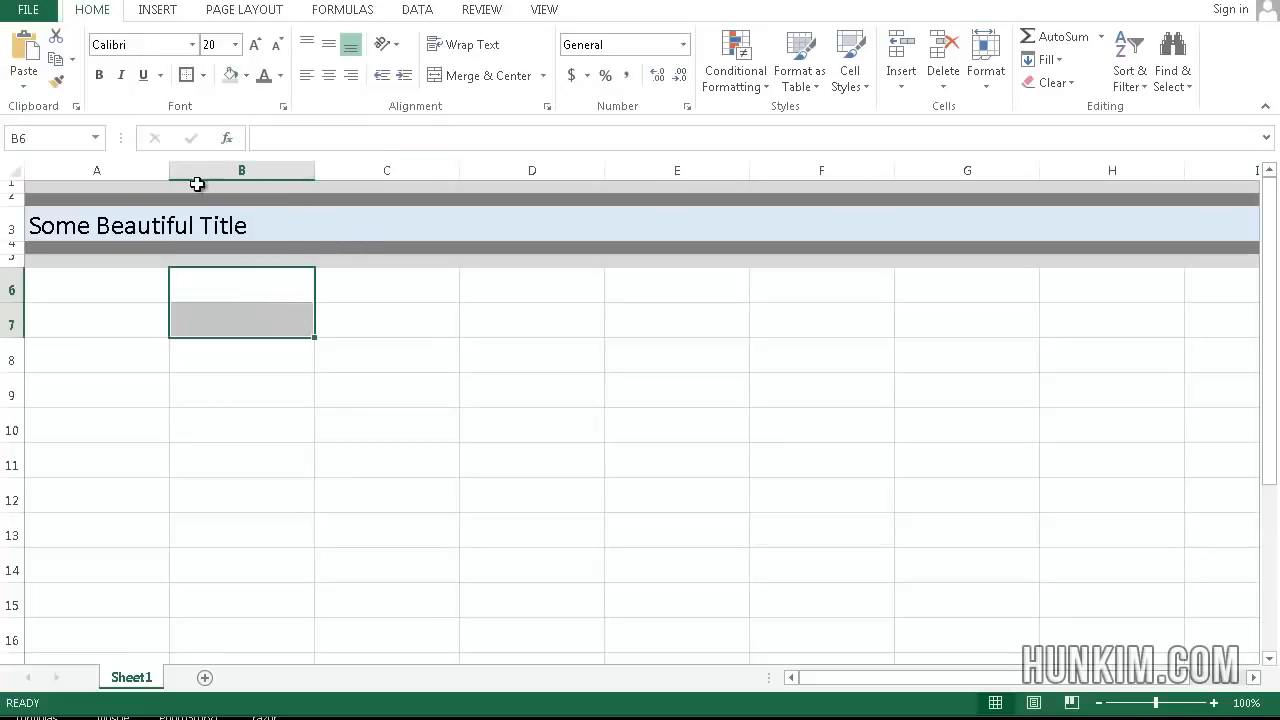
Step: Make the title text in merged row 3 bold
click(168, 217)
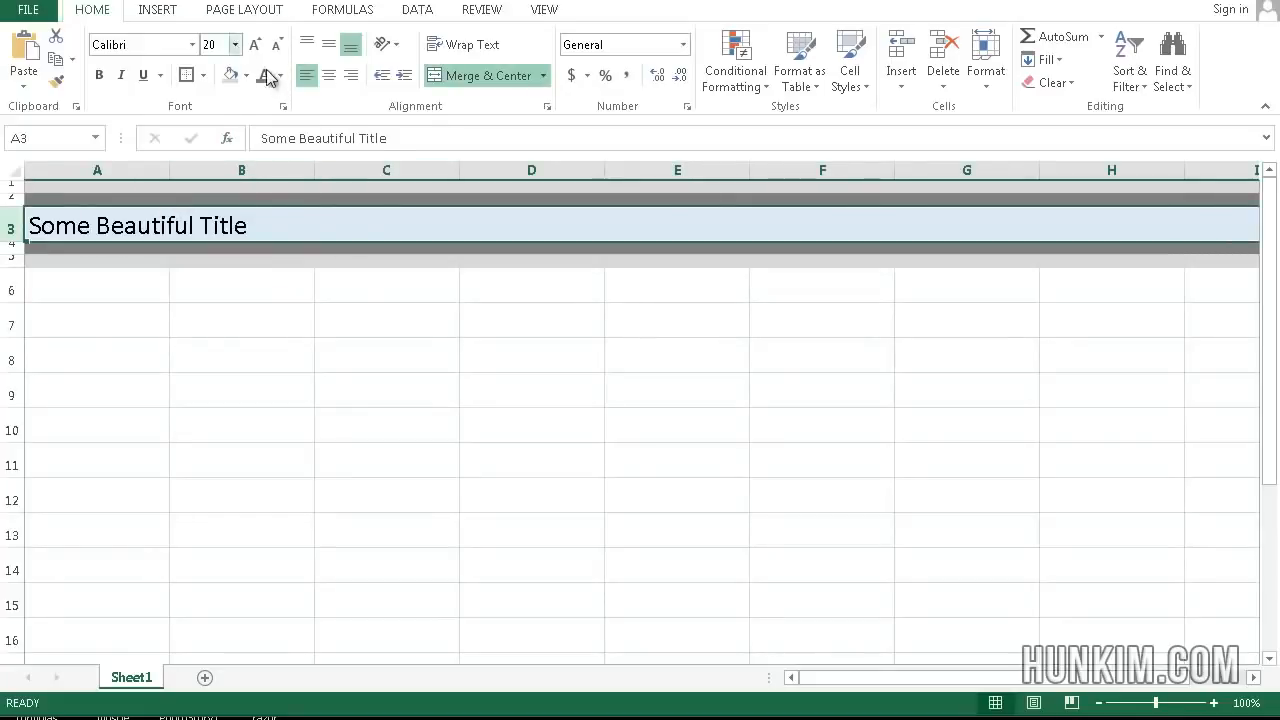
click(99, 75)
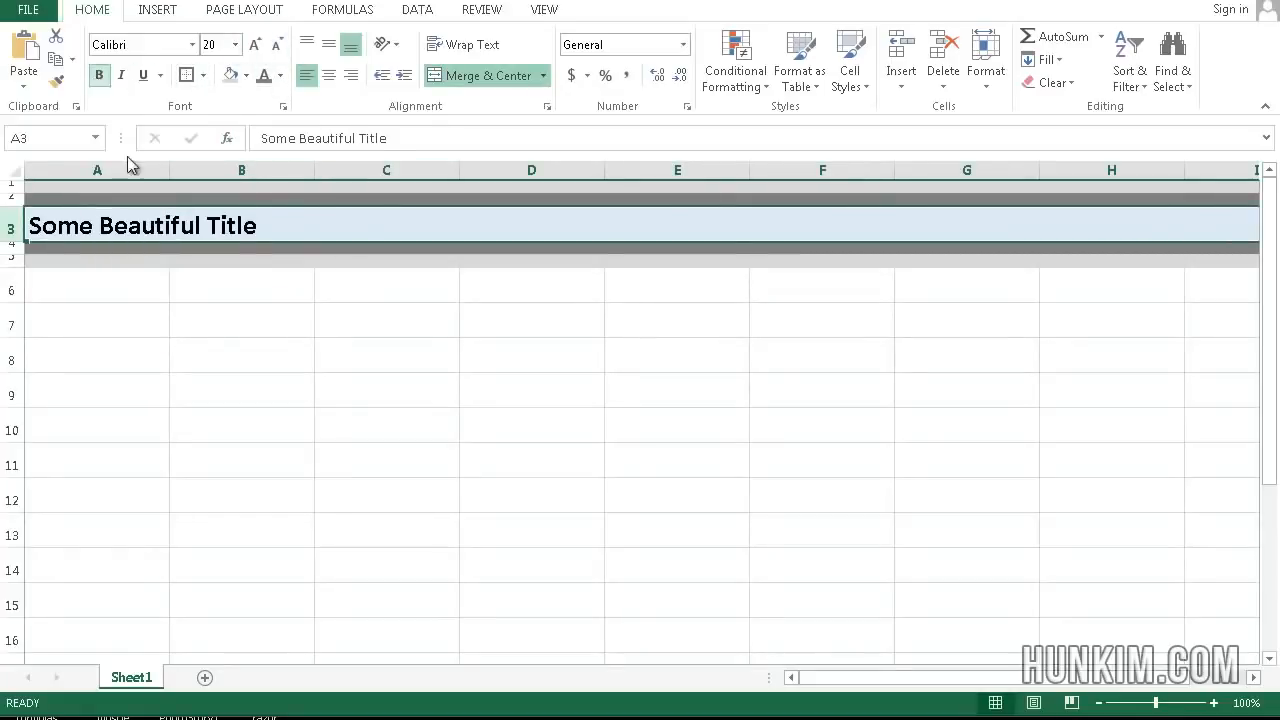
click(160, 322)
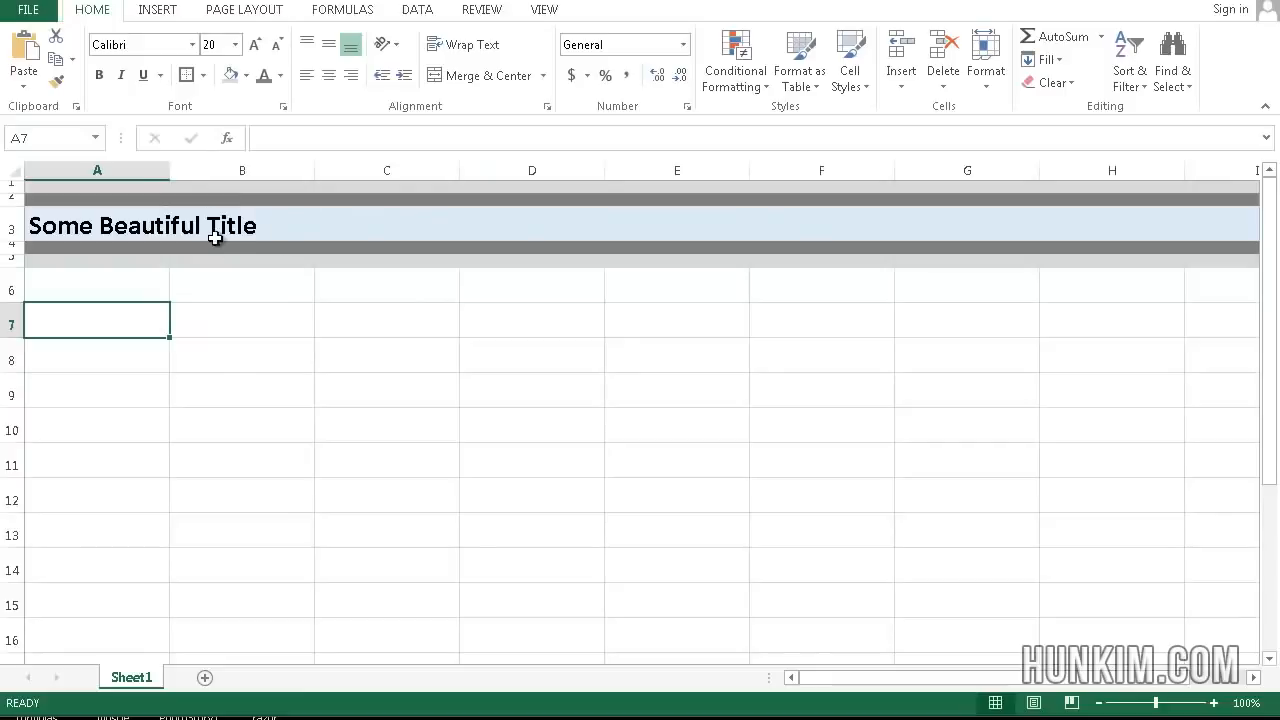
click(317, 343)
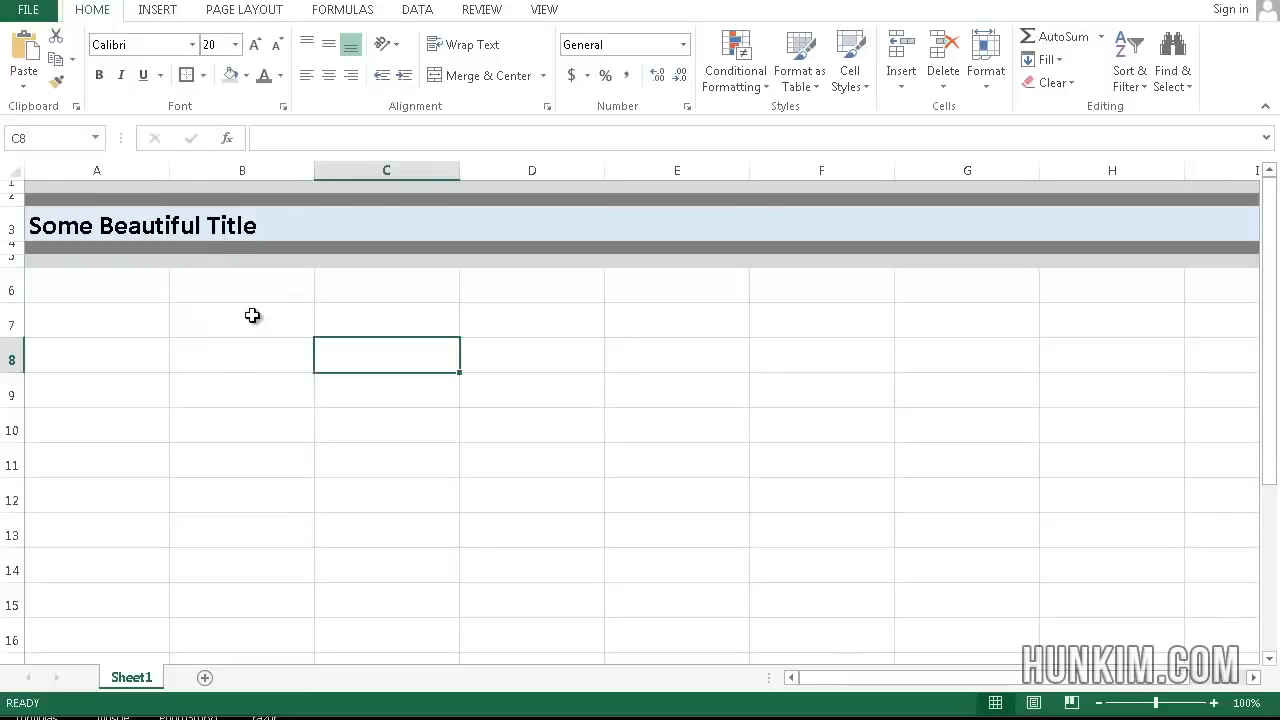
Step: Open the gradient fill effects settings for cells B7:D9
drag(257, 317, 583, 388)
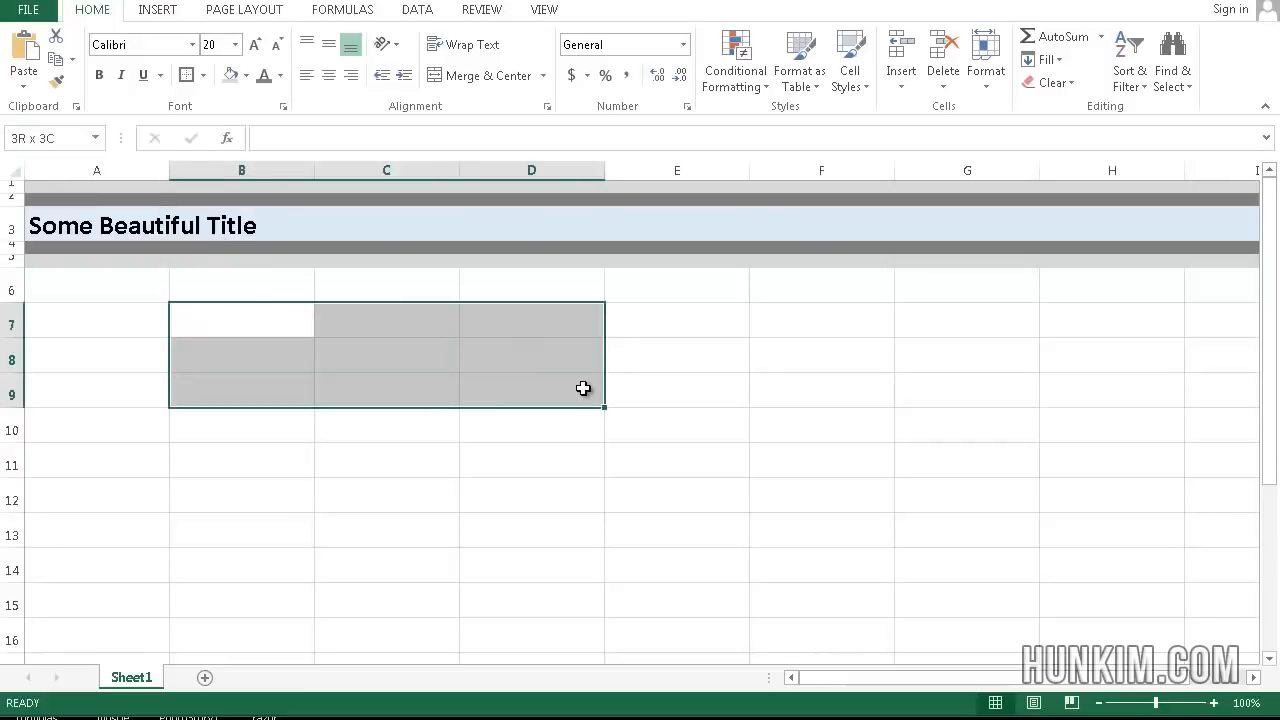
right_click(459, 350)
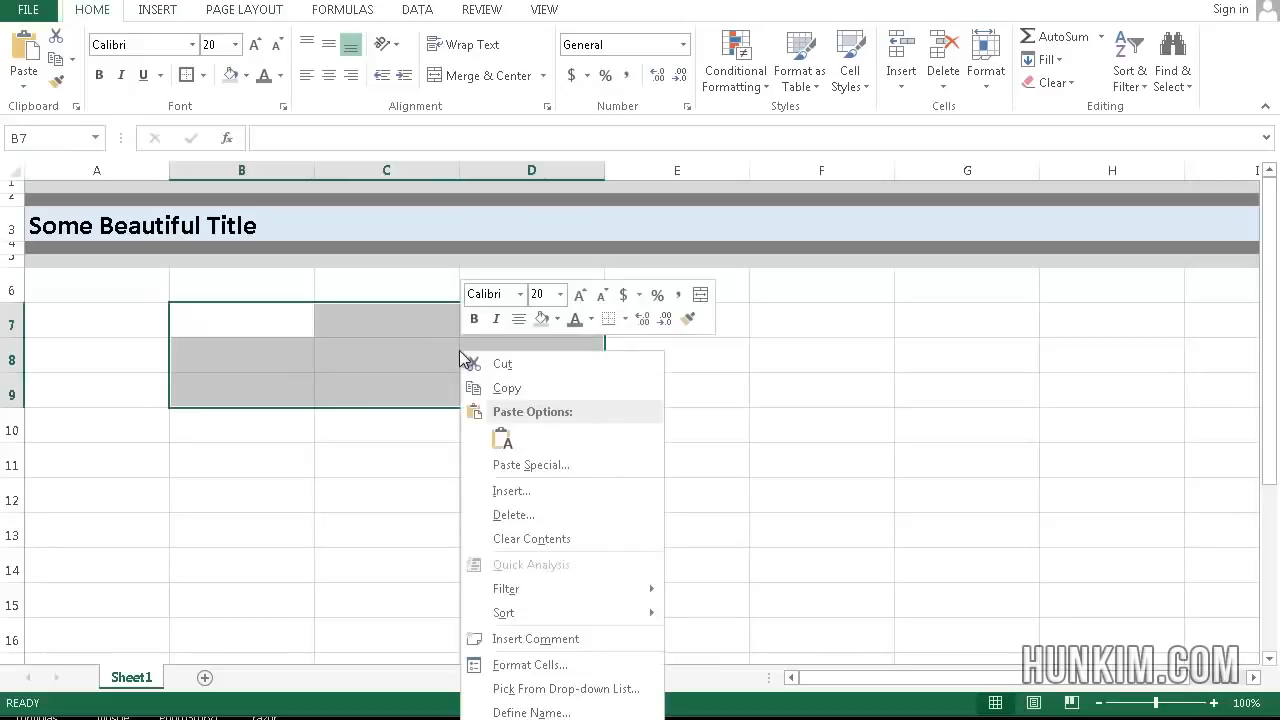
click(560, 665)
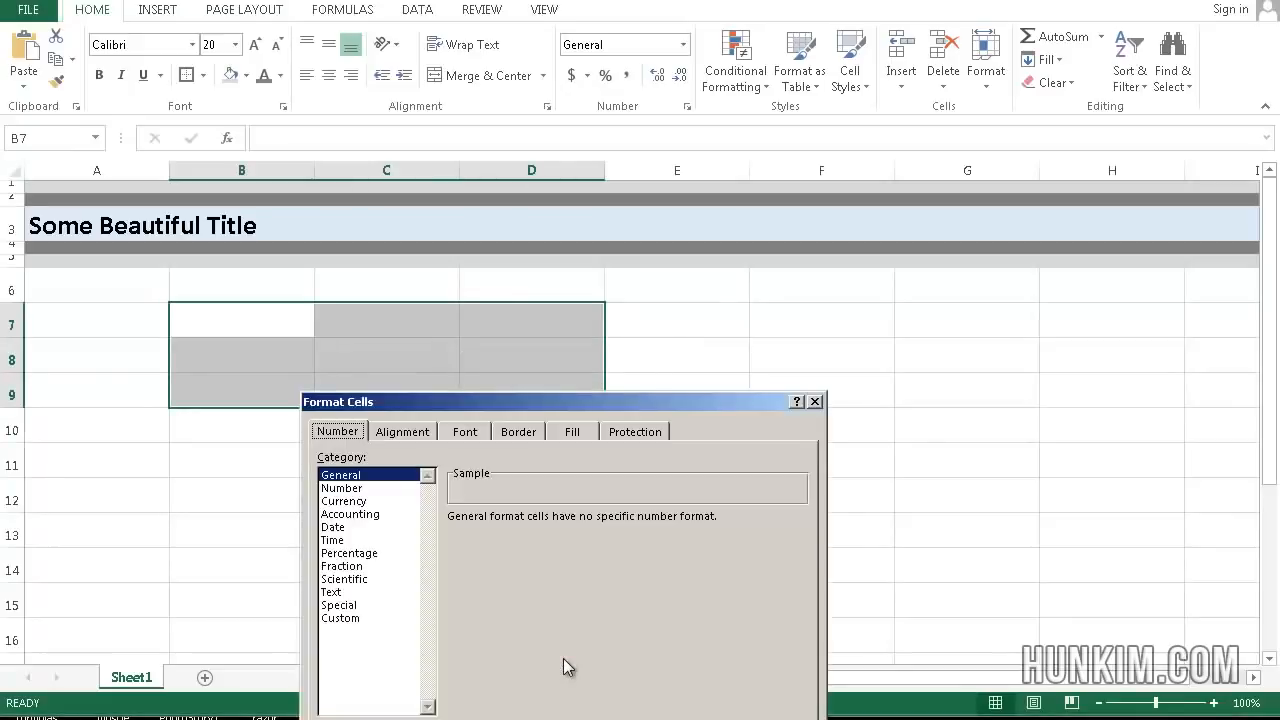
drag(417, 401, 766, 310)
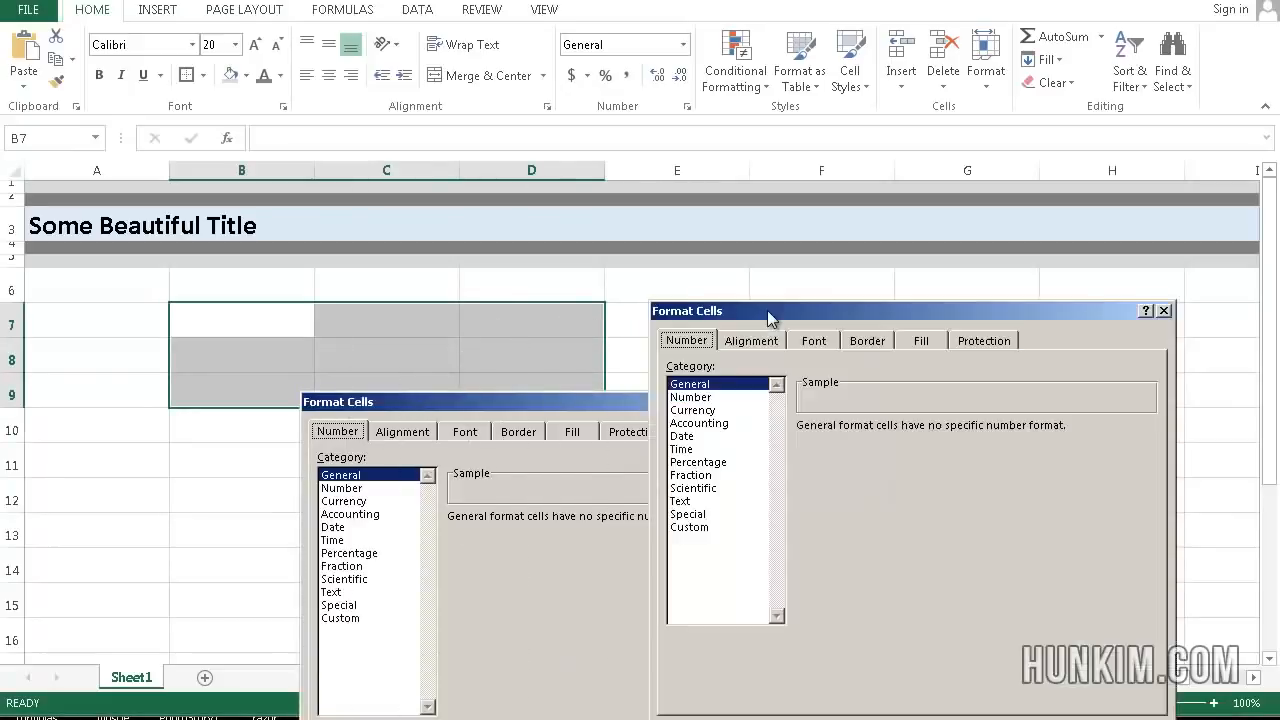
click(916, 341)
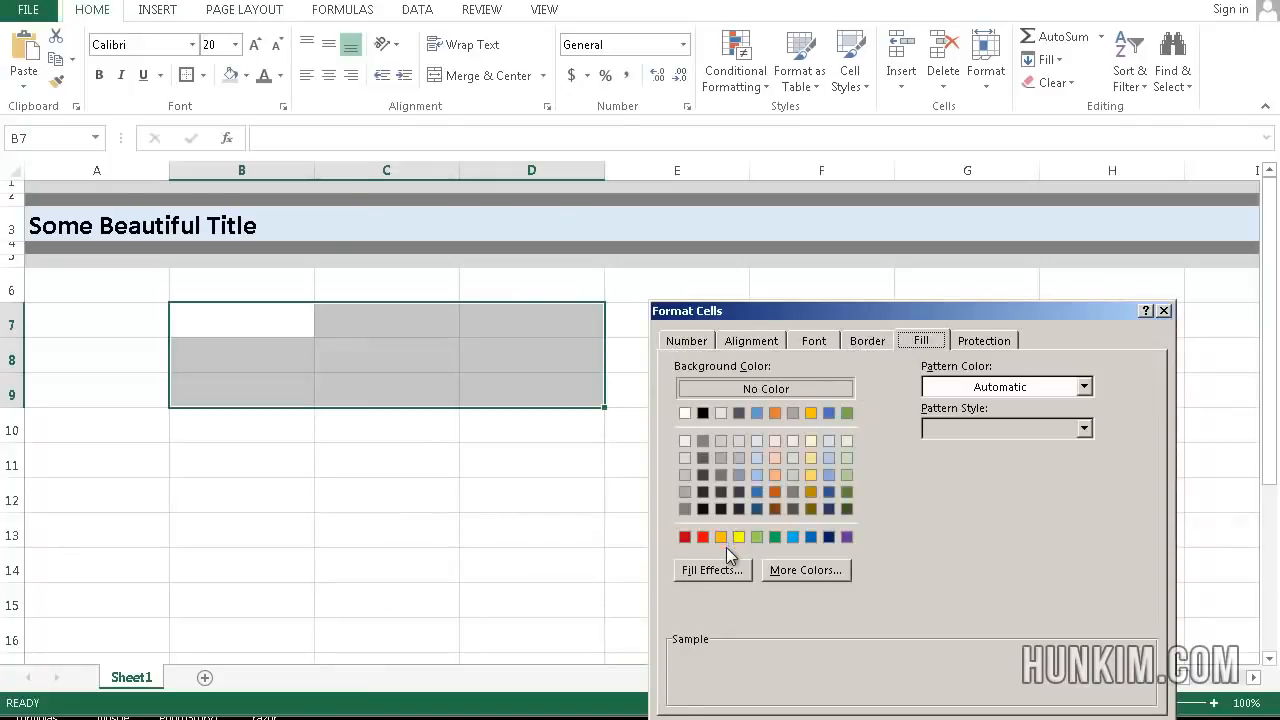
click(729, 561)
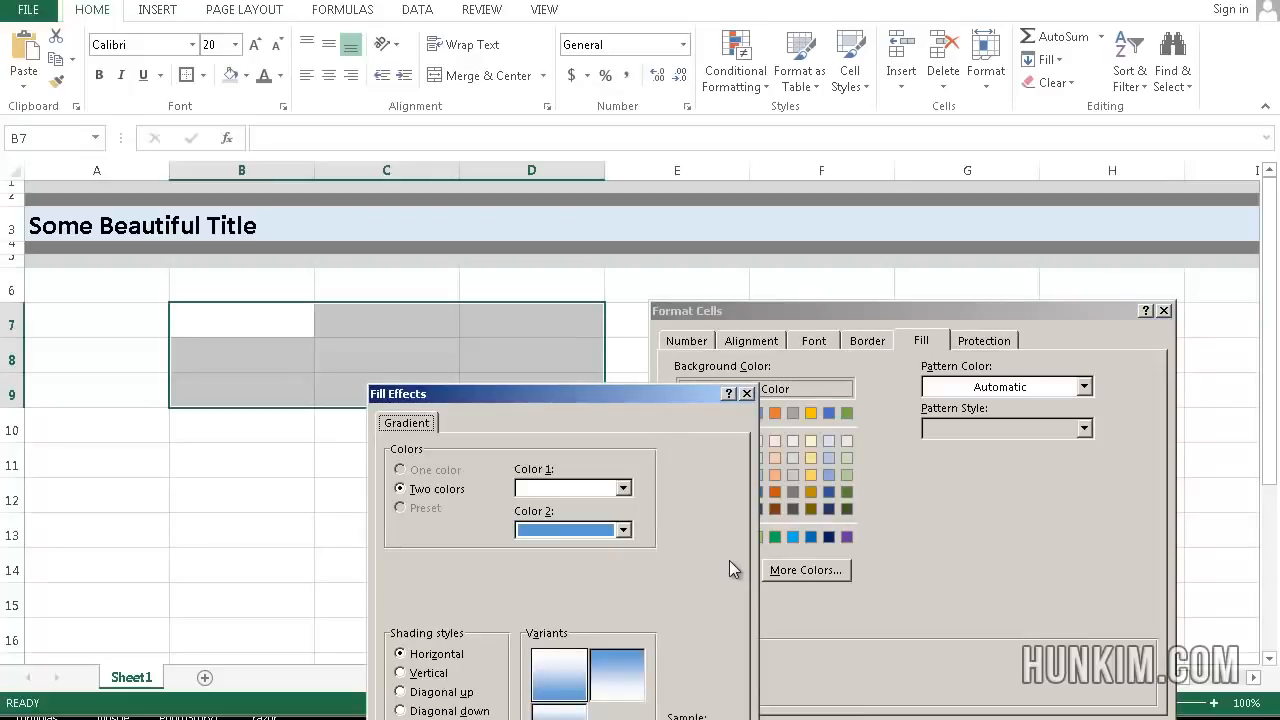
drag(652, 393, 969, 250)
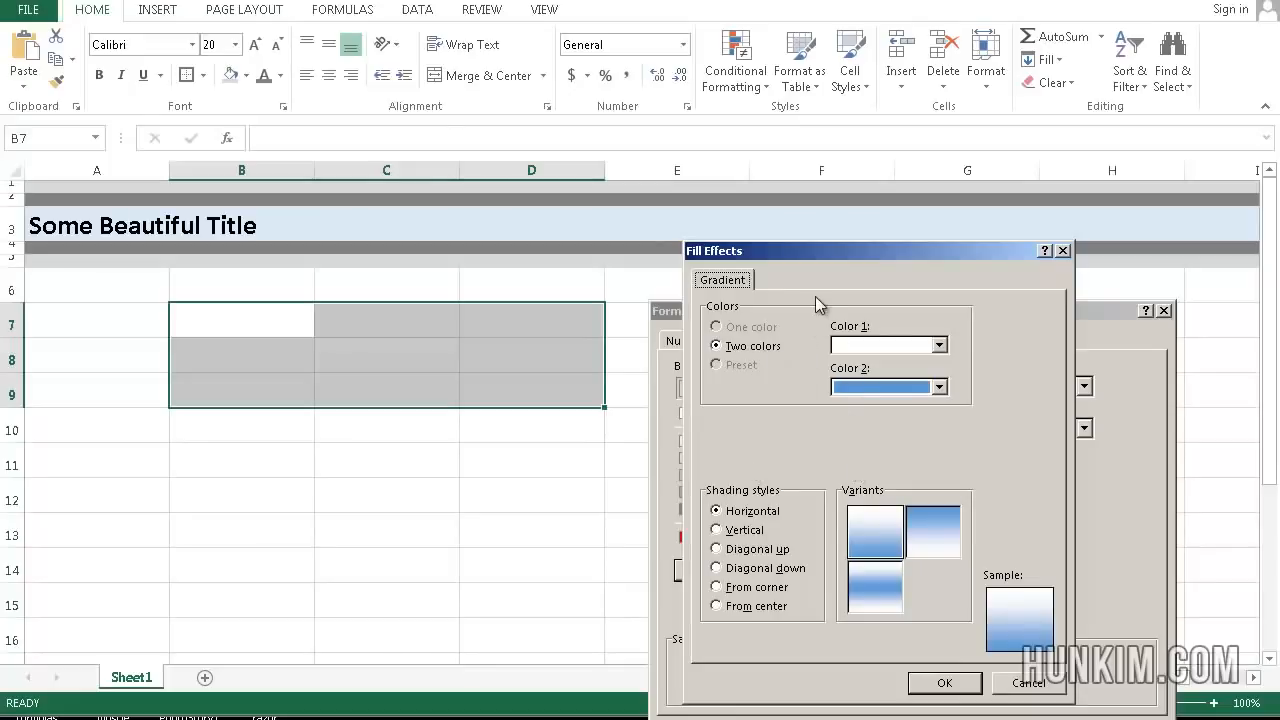
Step: Fill B7:D9 with a two-color white and blue gradient using Diagonal up shading and the variant that starts with blue
click(866, 345)
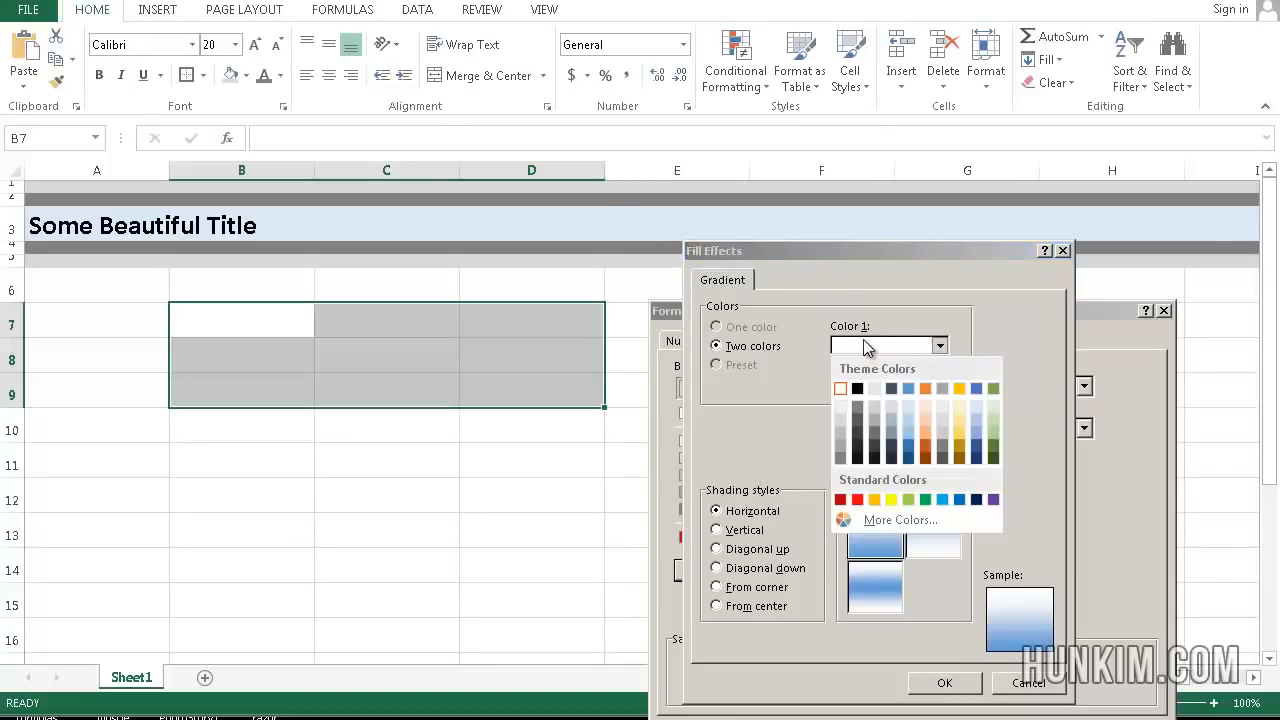
click(866, 345)
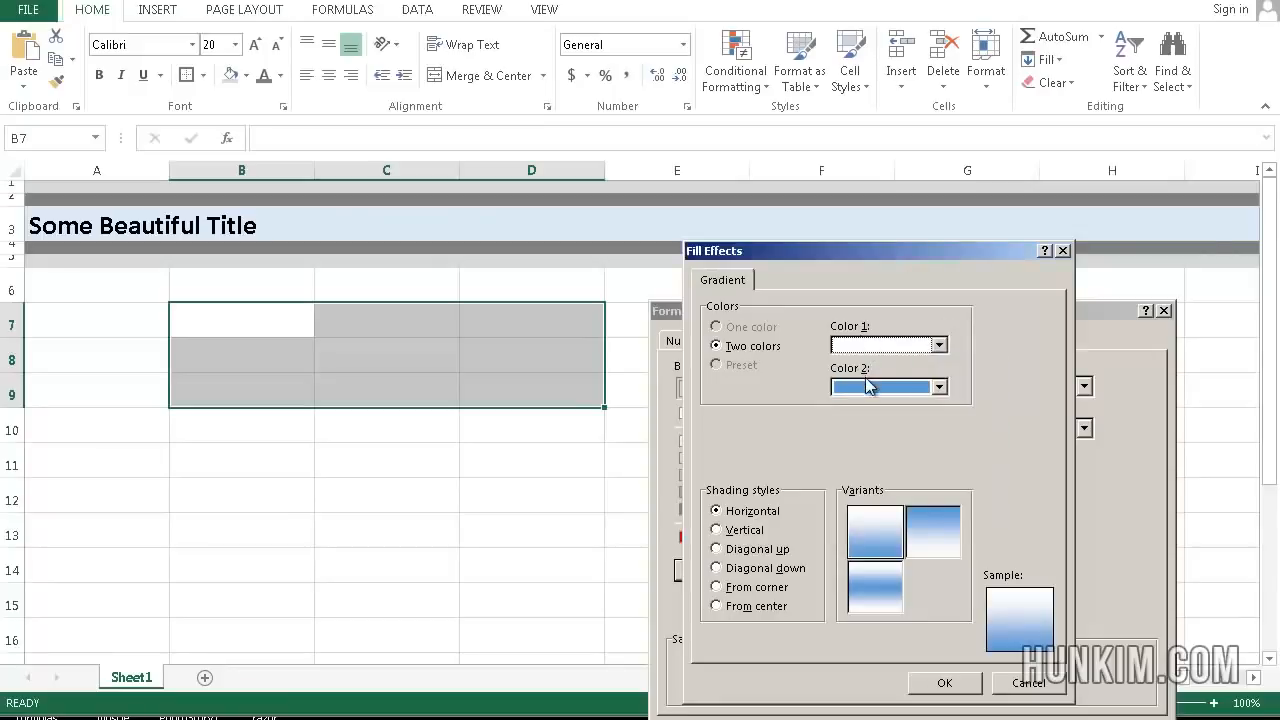
click(933, 532)
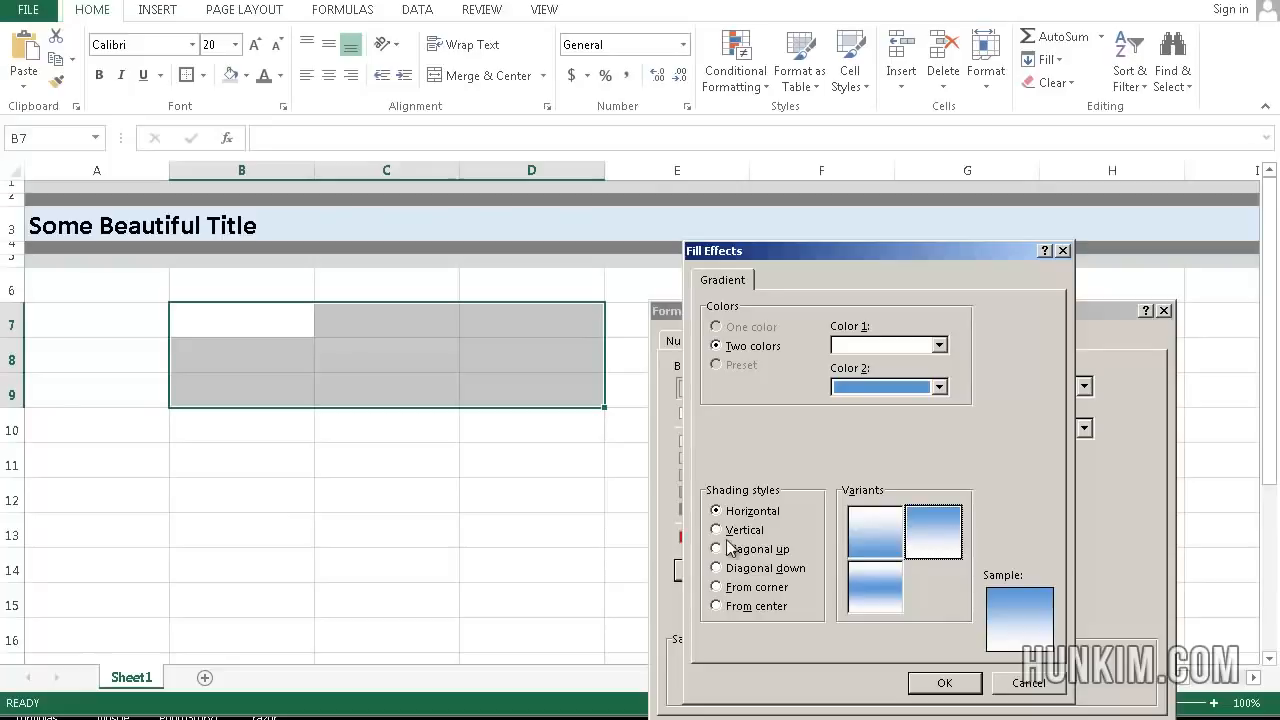
click(770, 549)
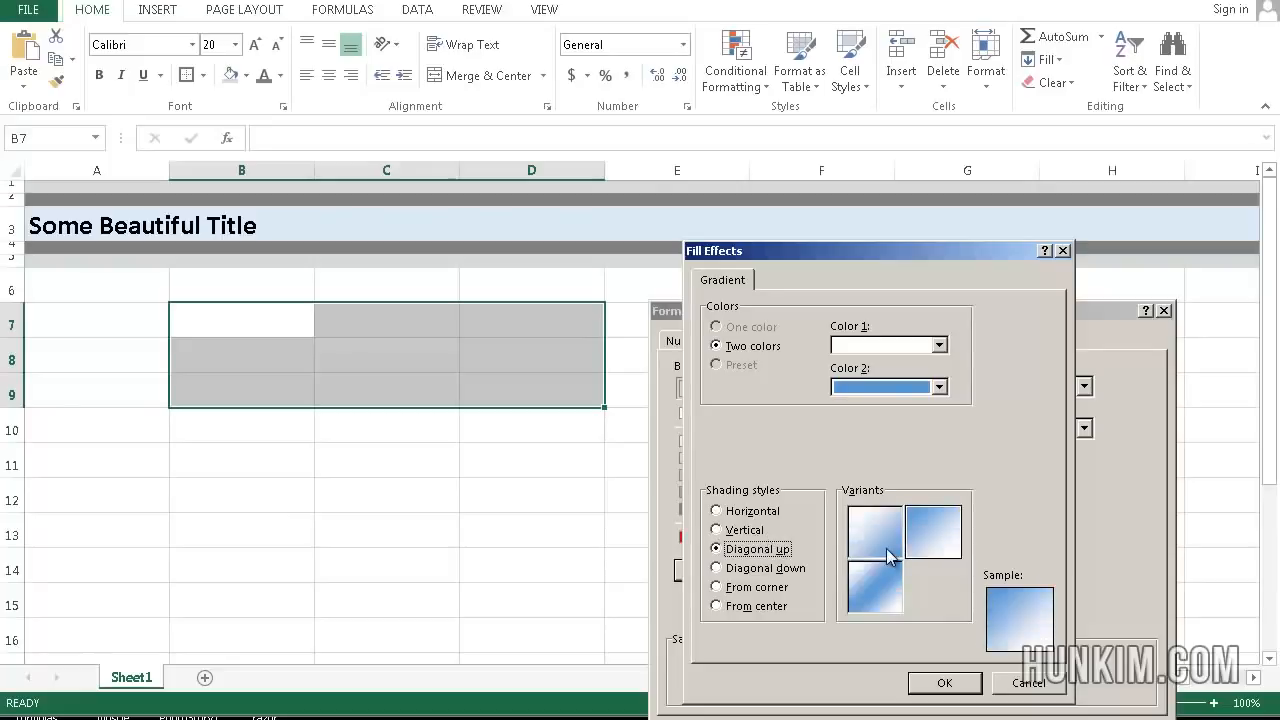
click(928, 554)
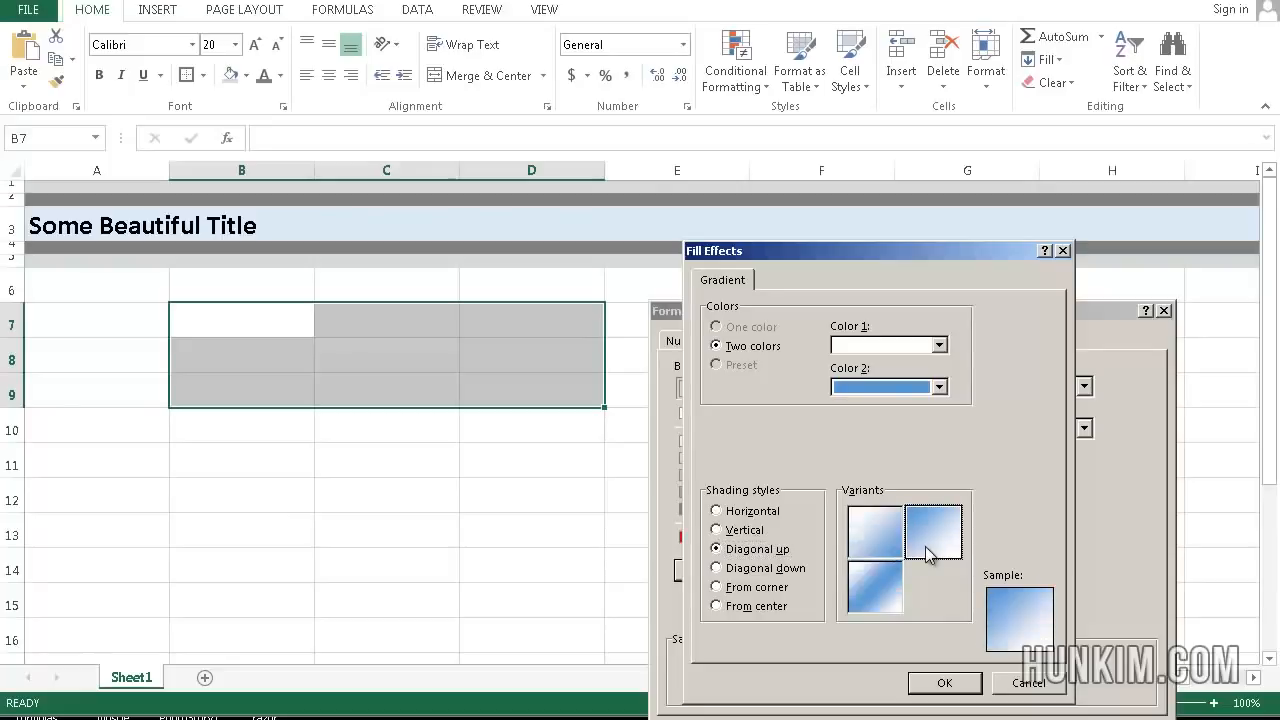
click(944, 684)
key(Return)
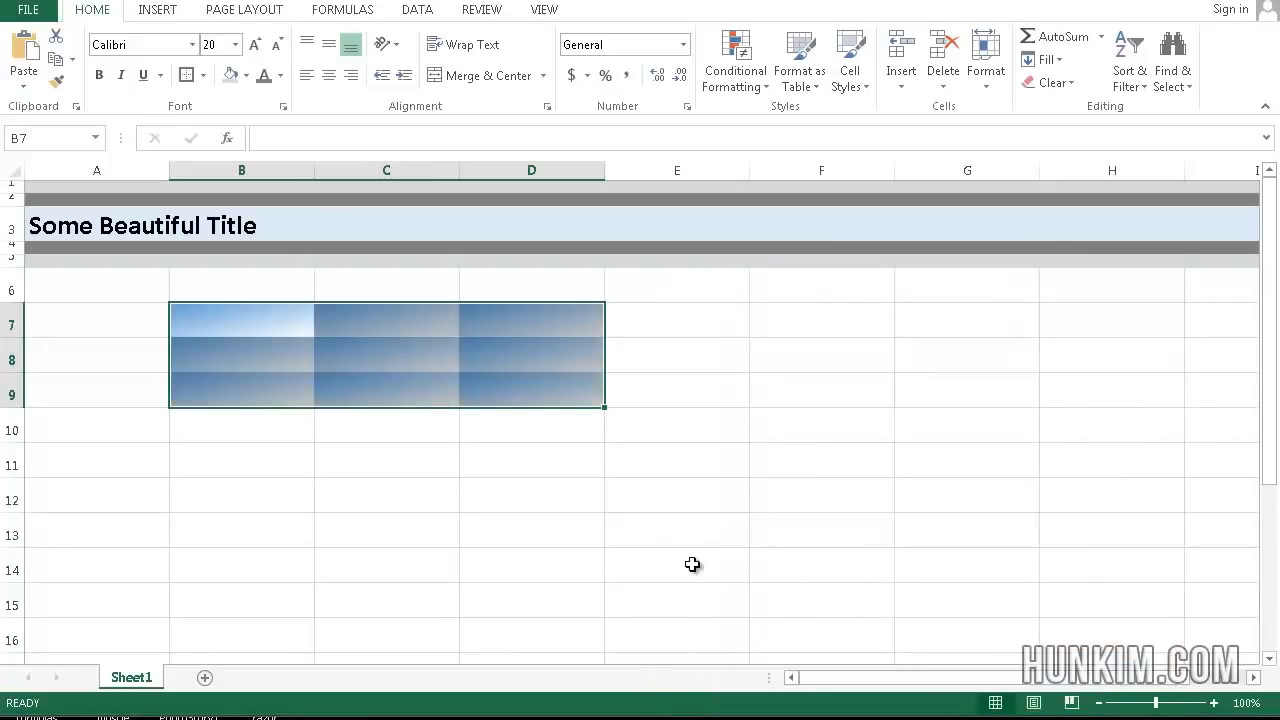
click(691, 563)
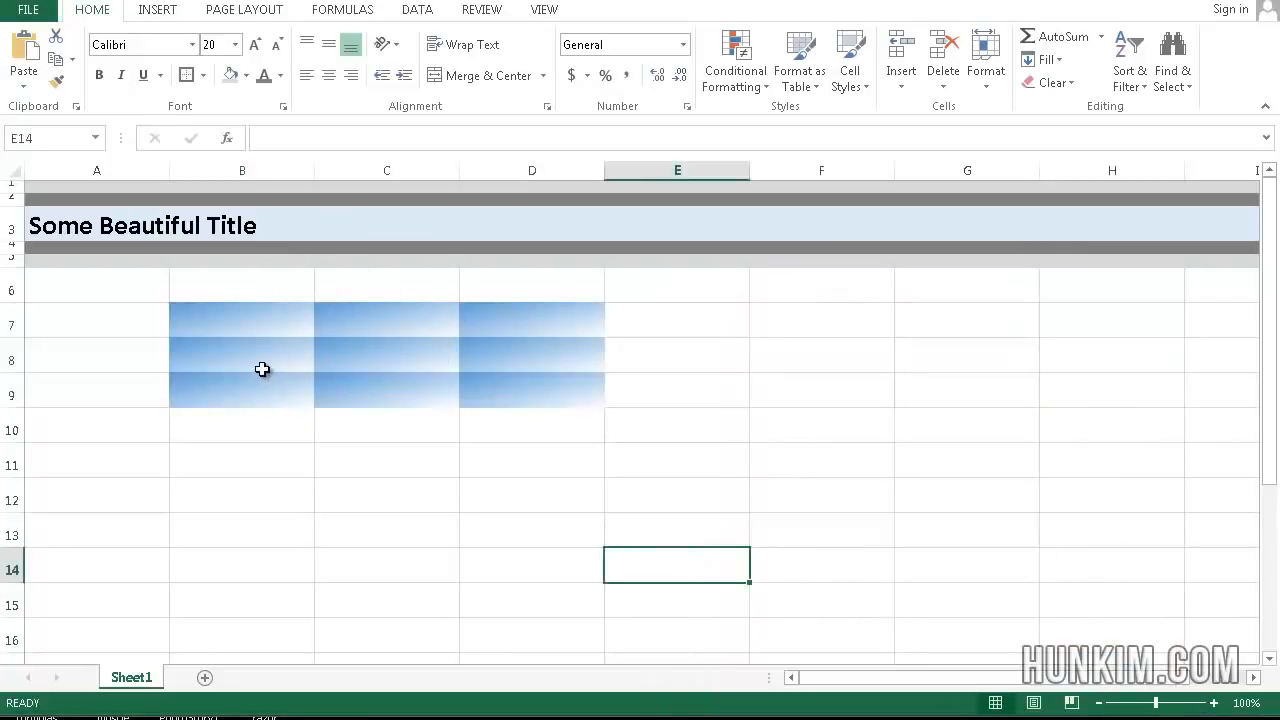
Step: Apply a double-line outline border in automatic color around cells C7:D9
drag(247, 316, 566, 389)
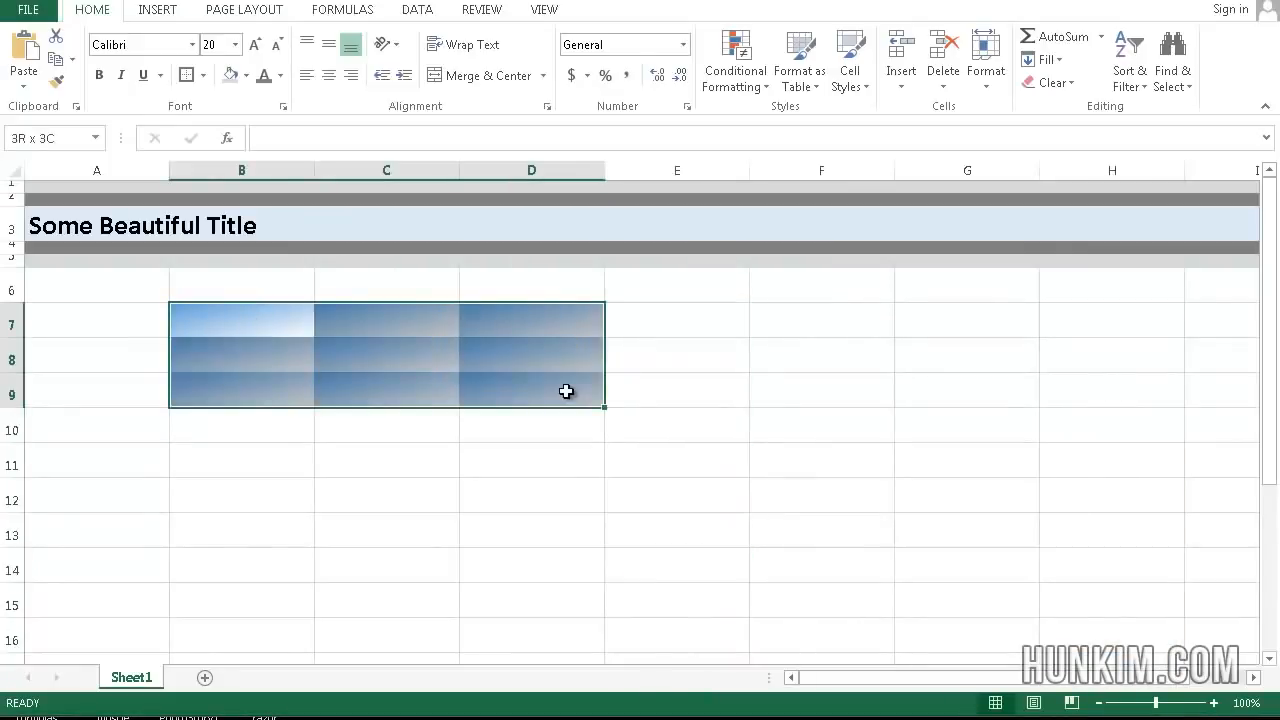
click(397, 331)
drag(397, 331, 560, 403)
right_click(541, 365)
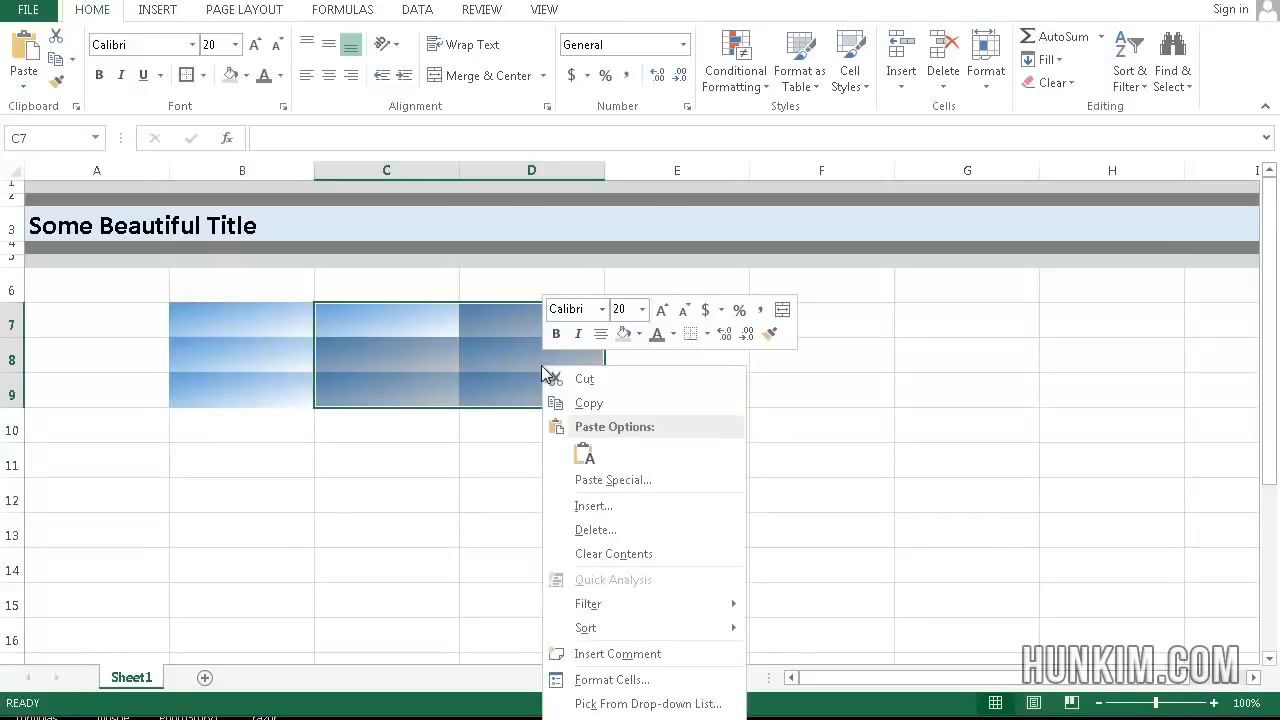
click(655, 678)
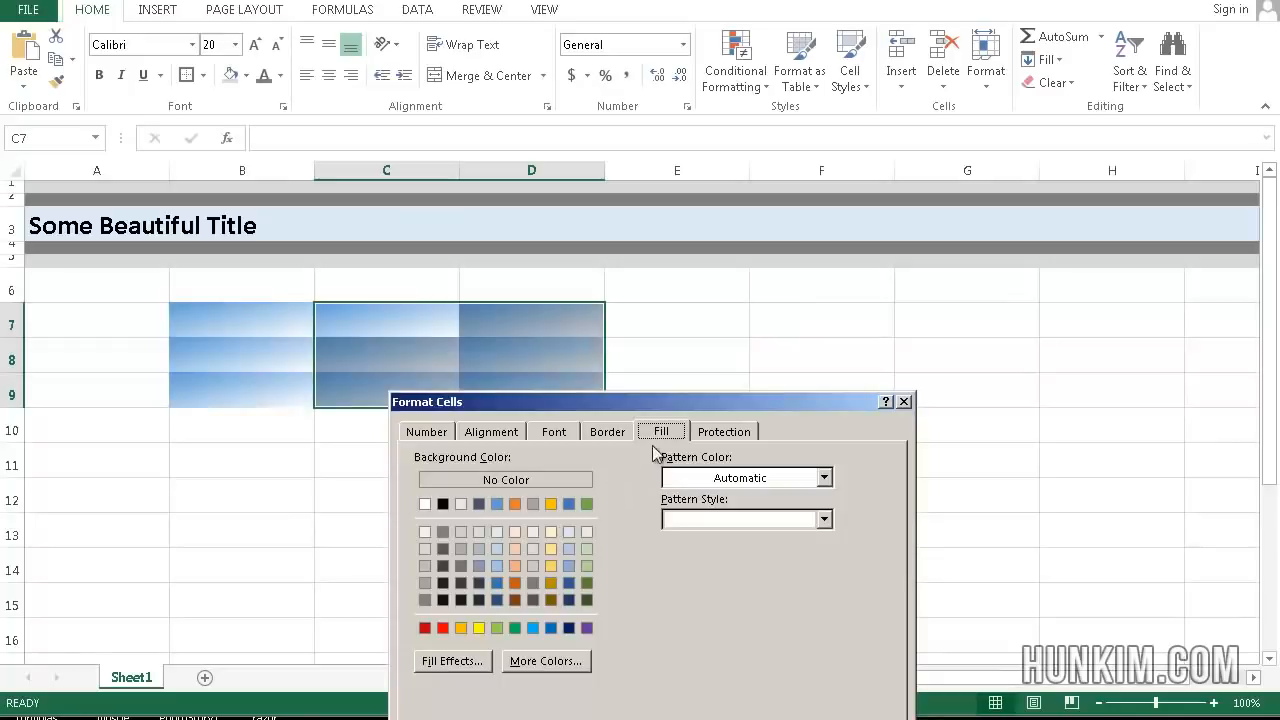
click(607, 431)
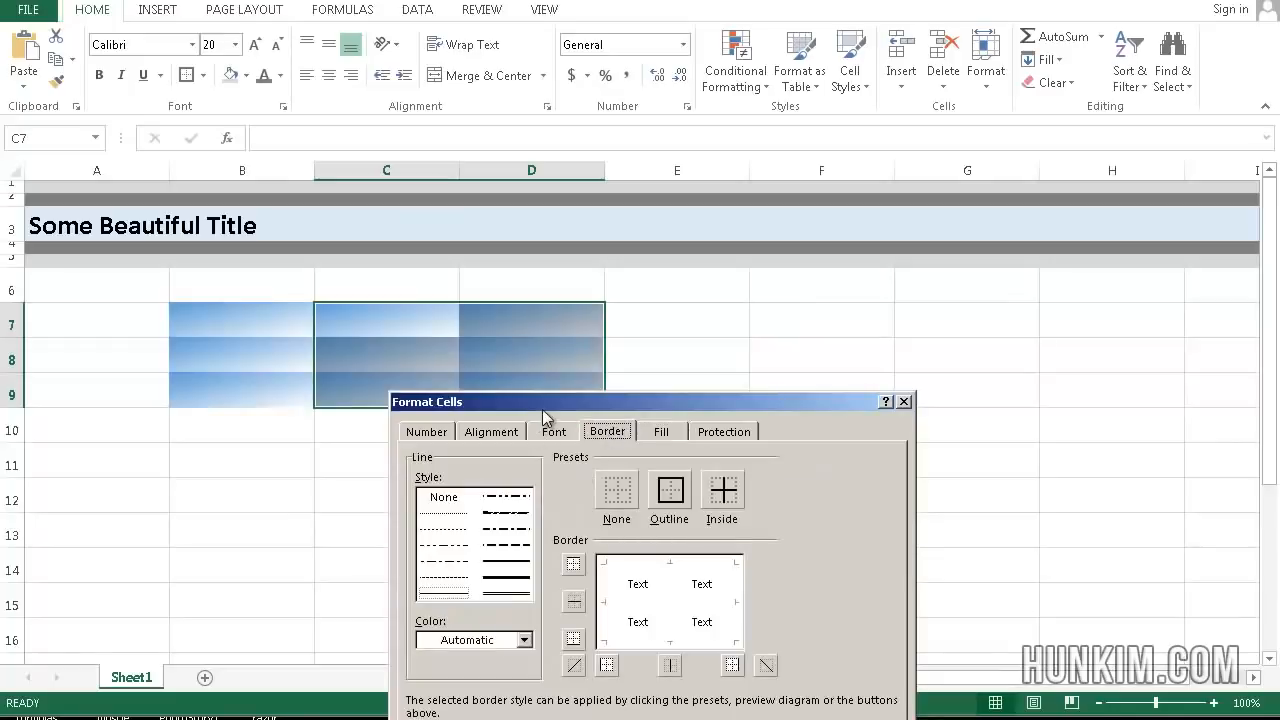
drag(546, 405, 776, 266)
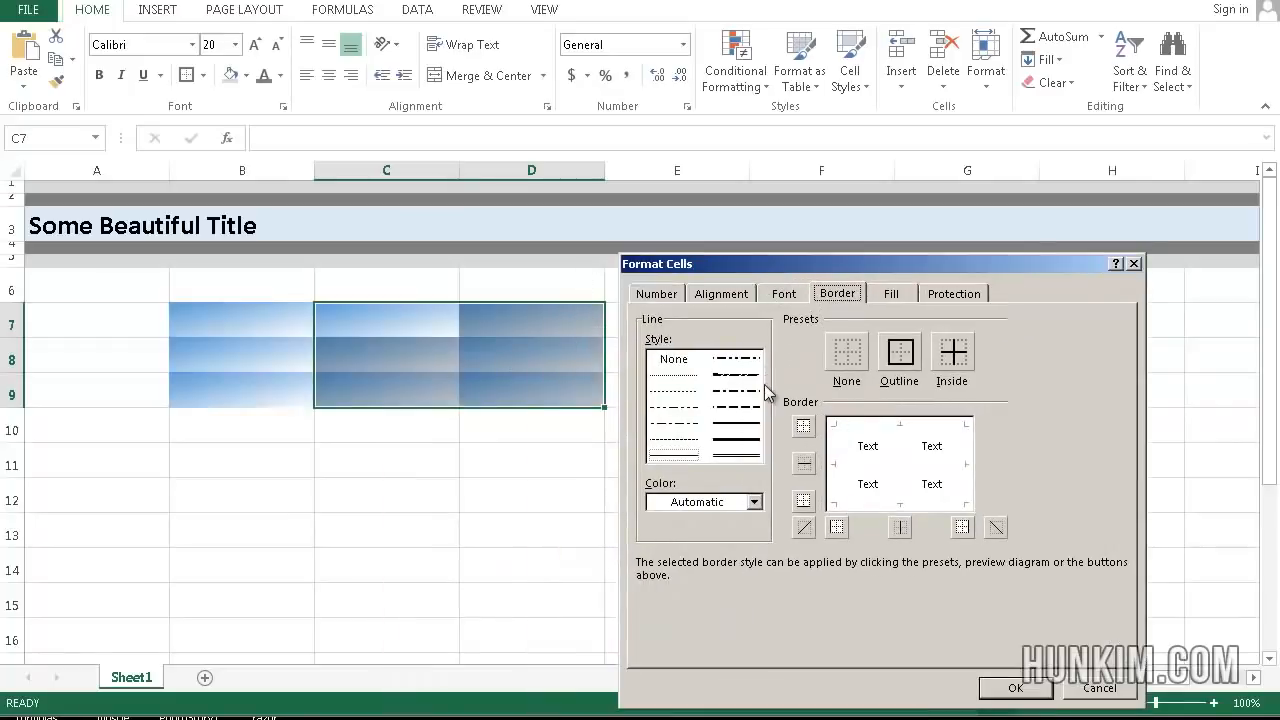
click(747, 456)
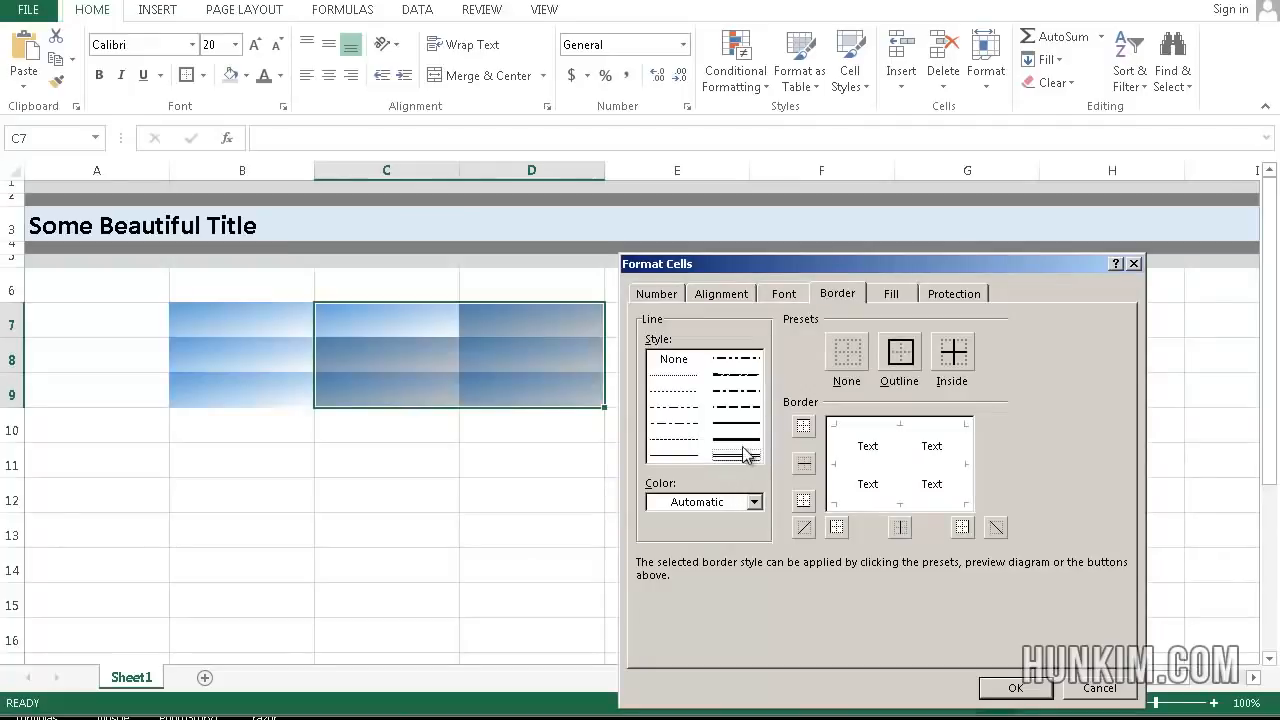
click(901, 352)
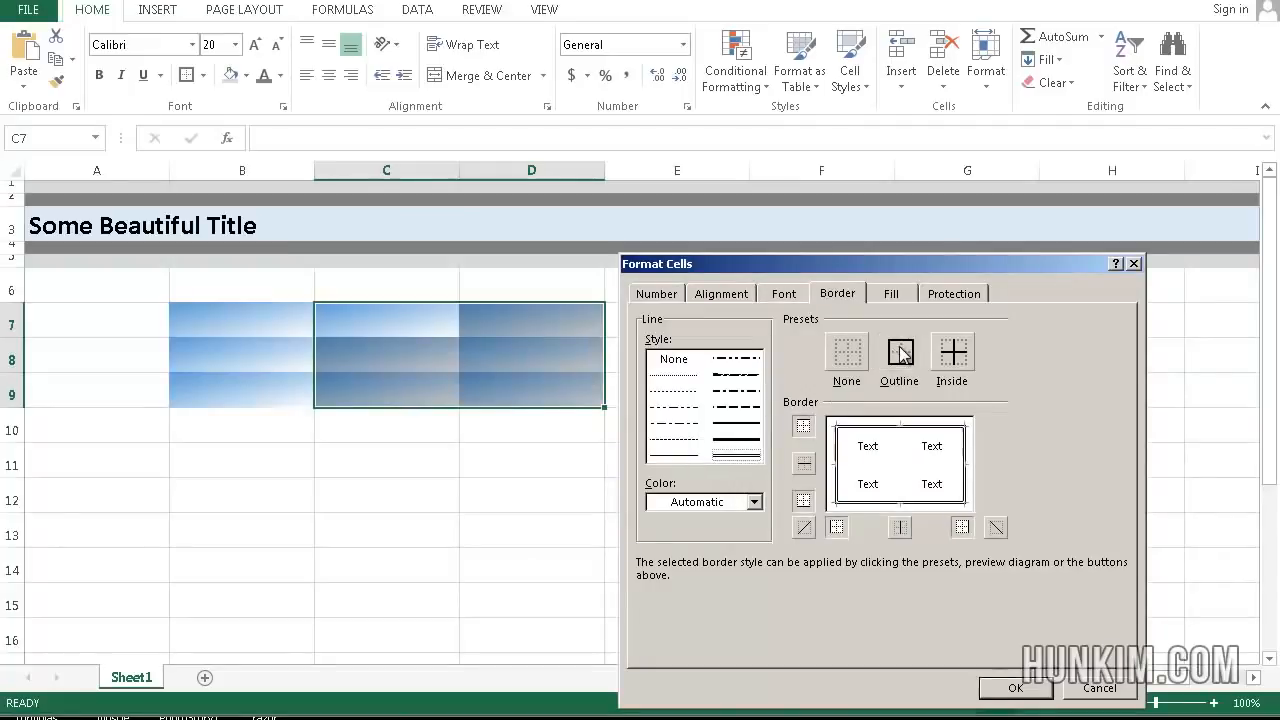
click(1015, 689)
click(814, 526)
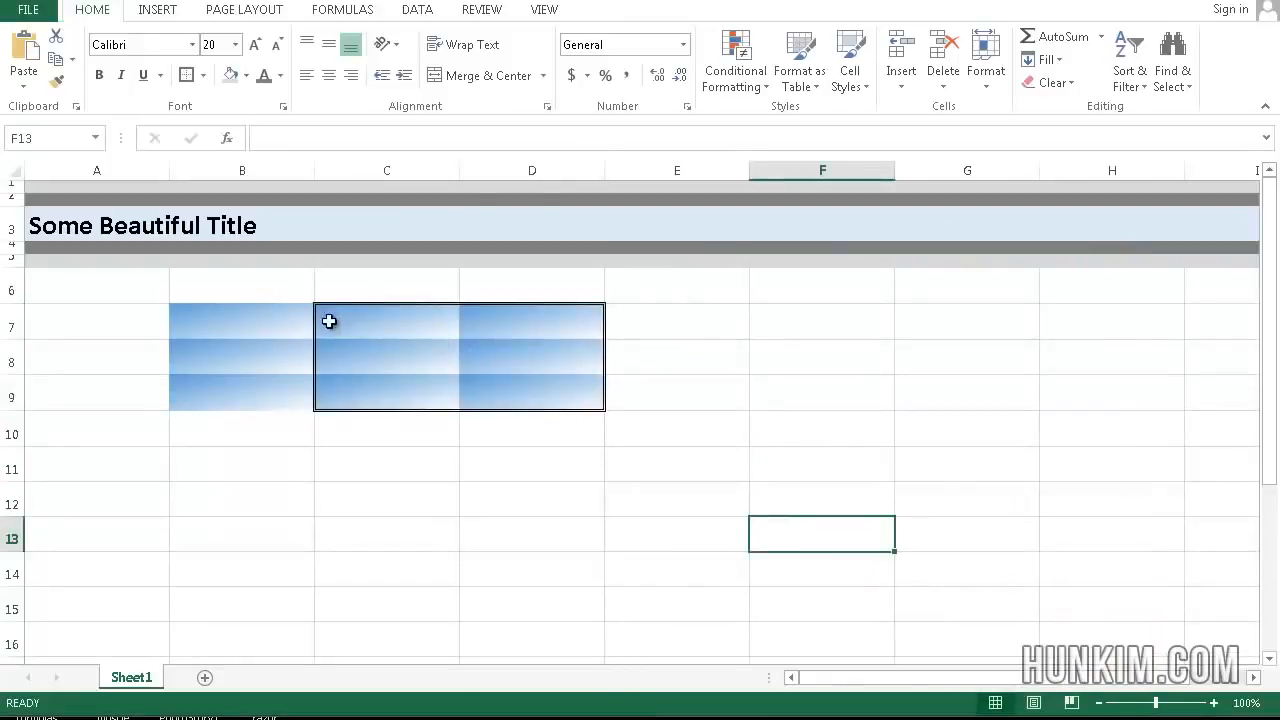
Step: Clear the outline from cells C7:D9 and apply only a double-line bottom border
drag(423, 317, 536, 376)
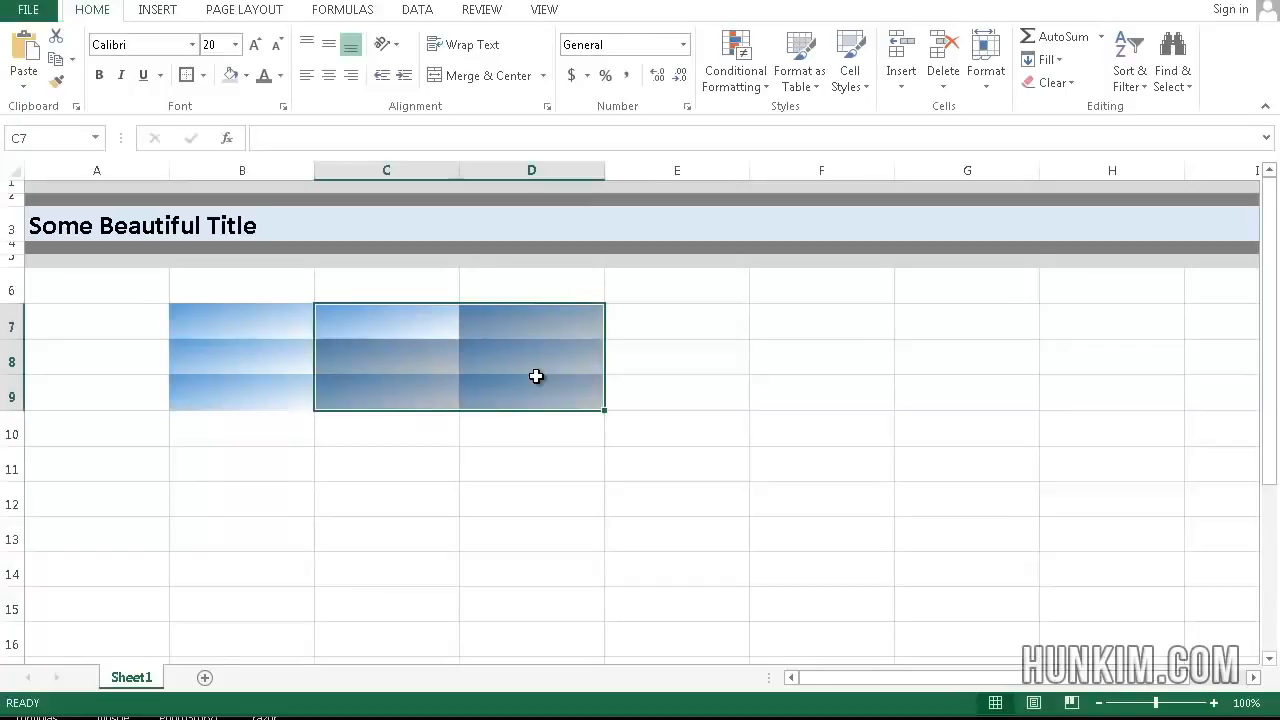
right_click(536, 376)
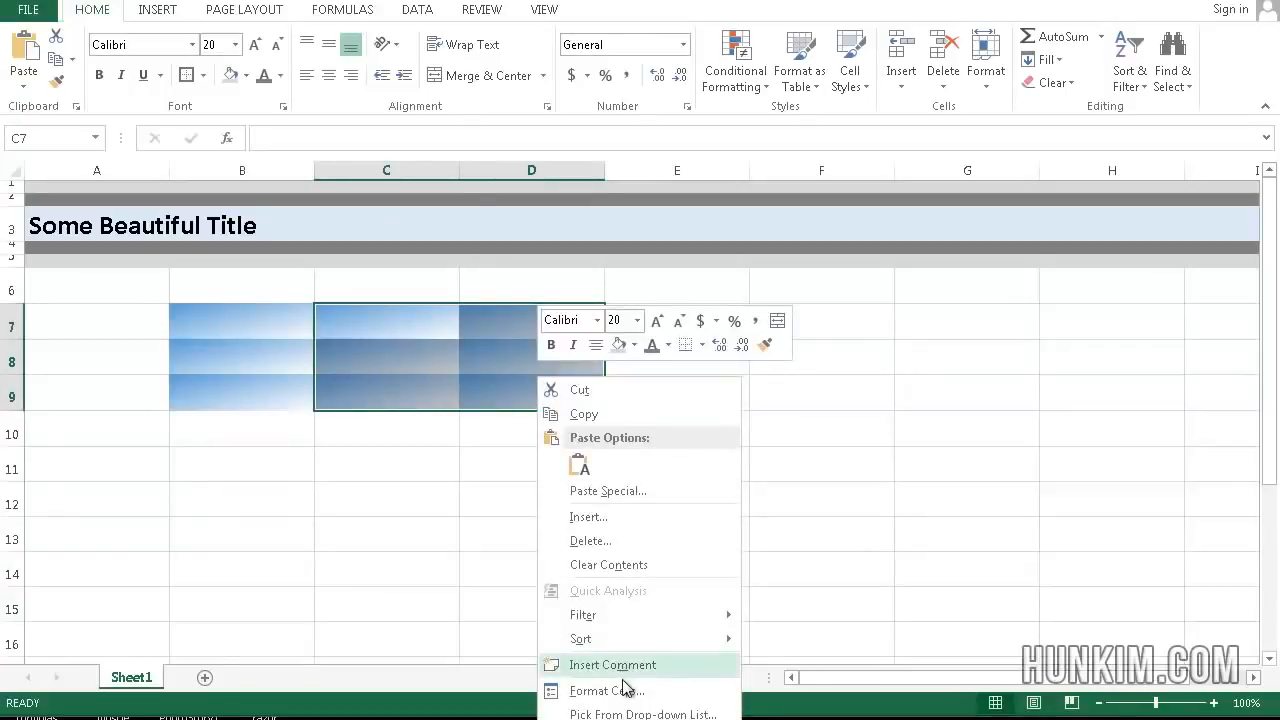
click(625, 688)
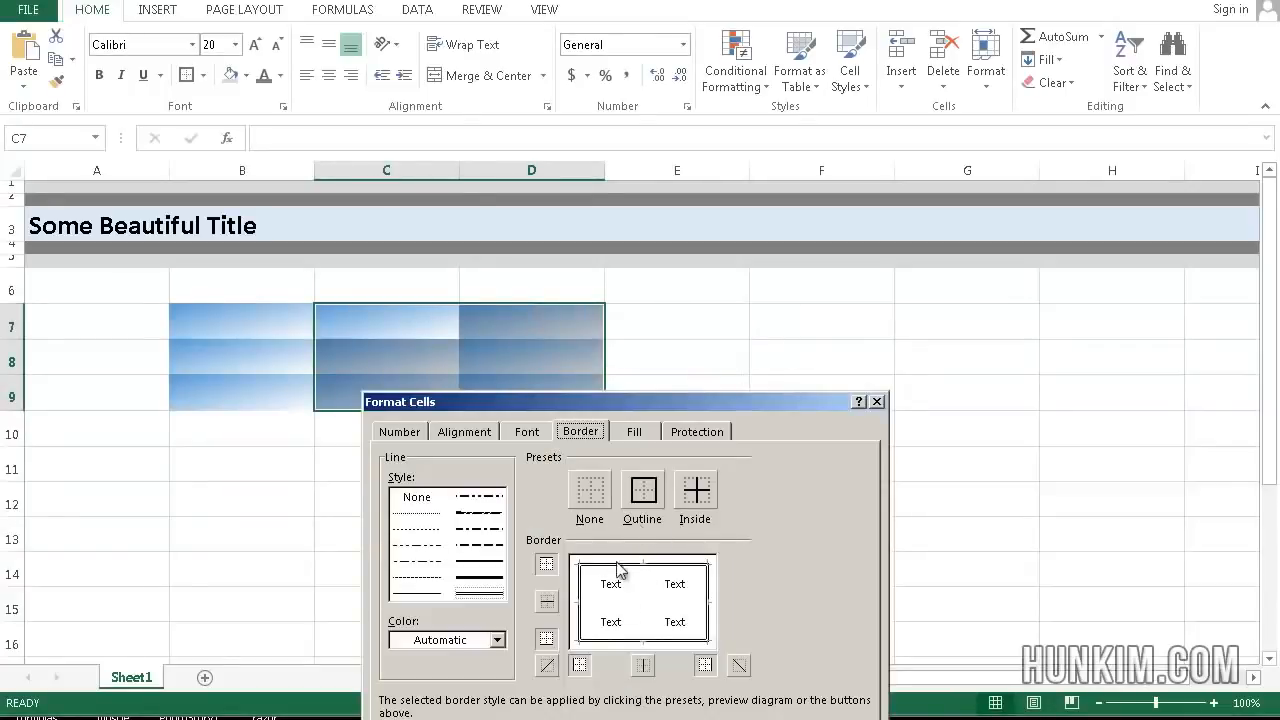
click(591, 498)
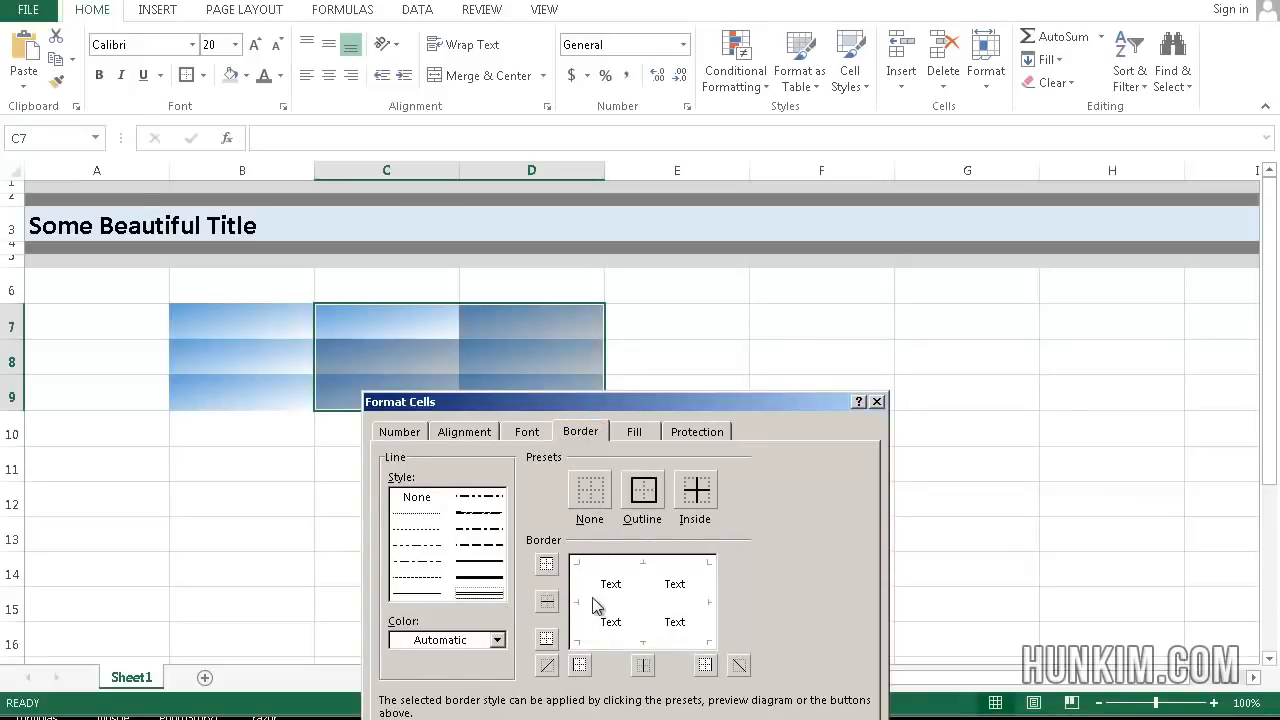
click(548, 640)
drag(741, 397, 886, 151)
click(903, 580)
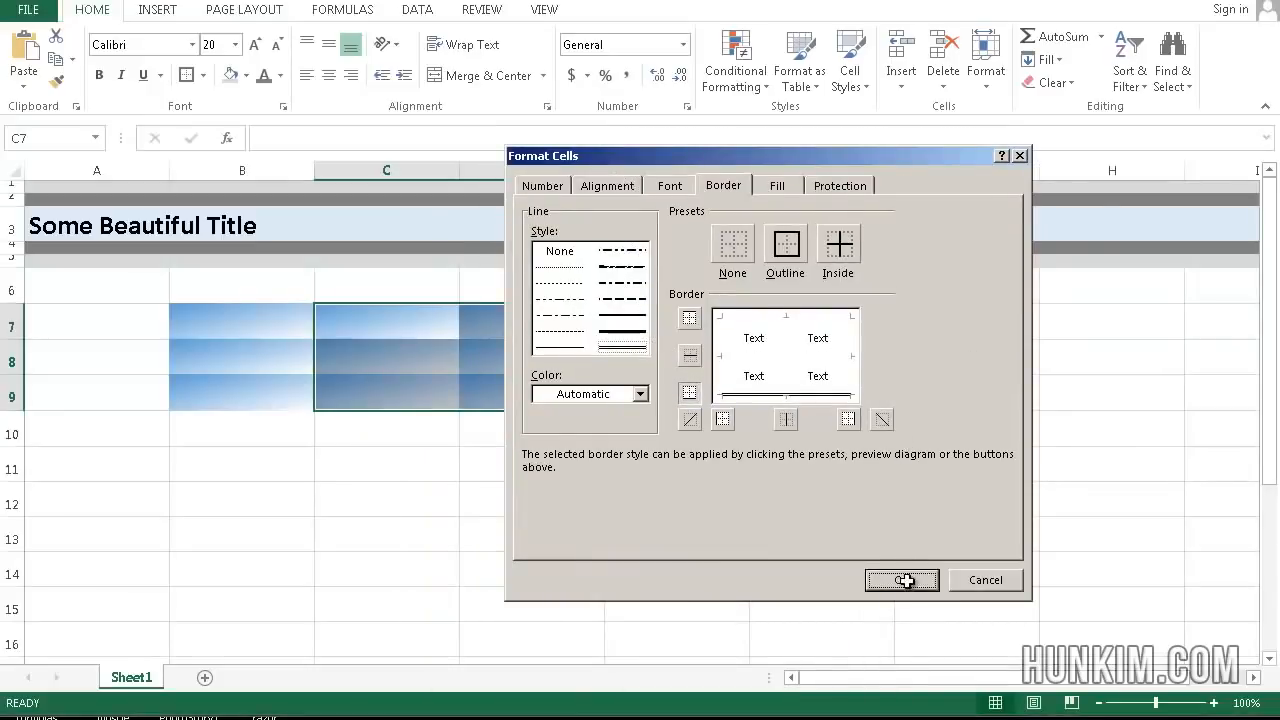
click(599, 488)
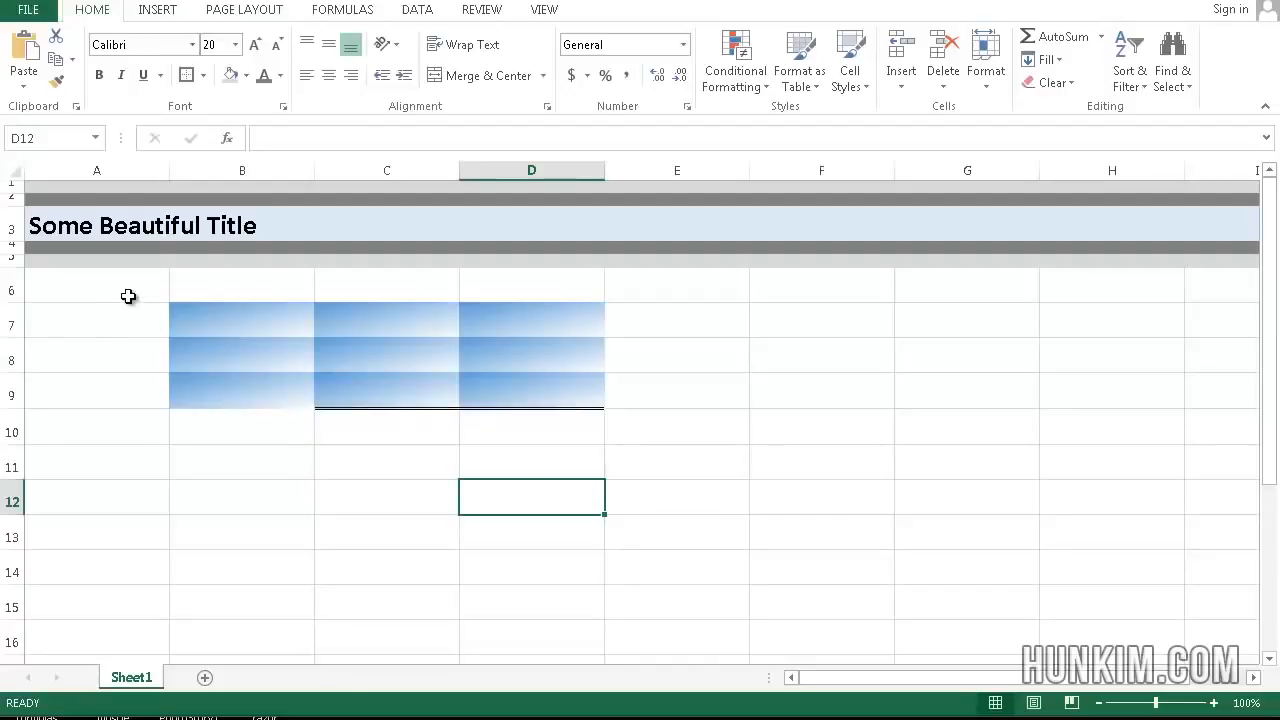
drag(124, 290, 582, 390)
click(651, 386)
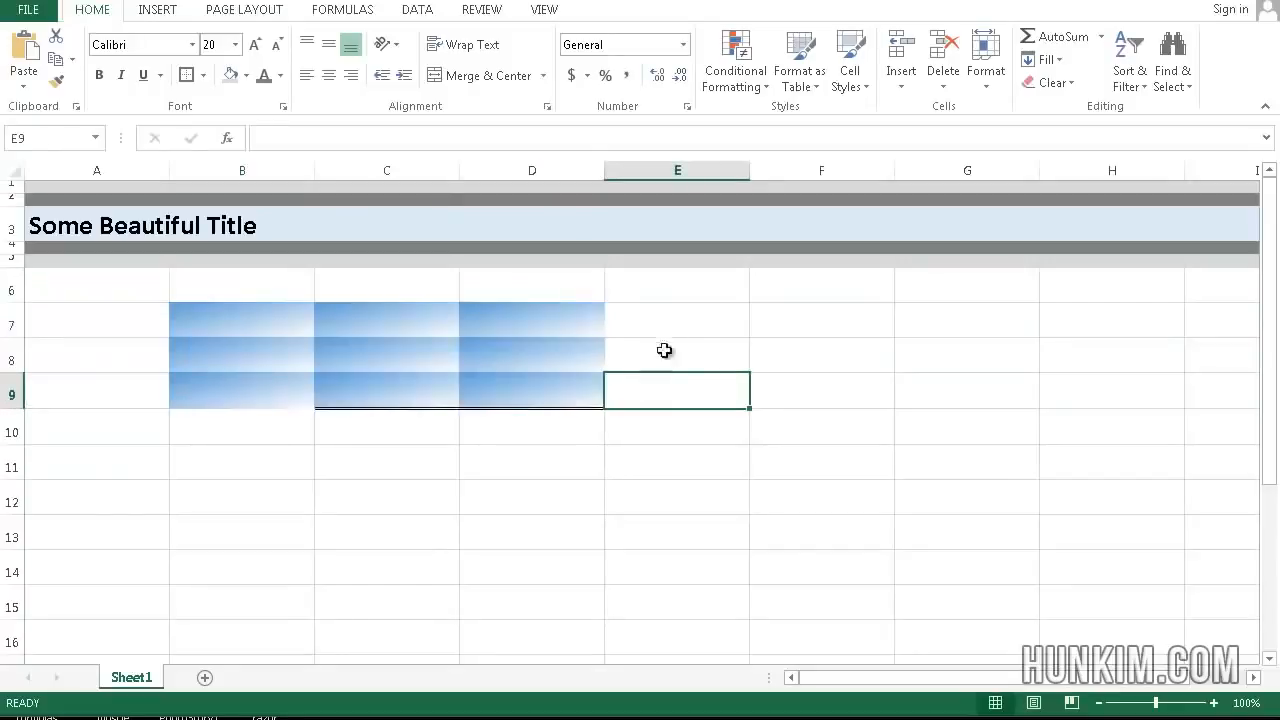
click(693, 352)
click(709, 330)
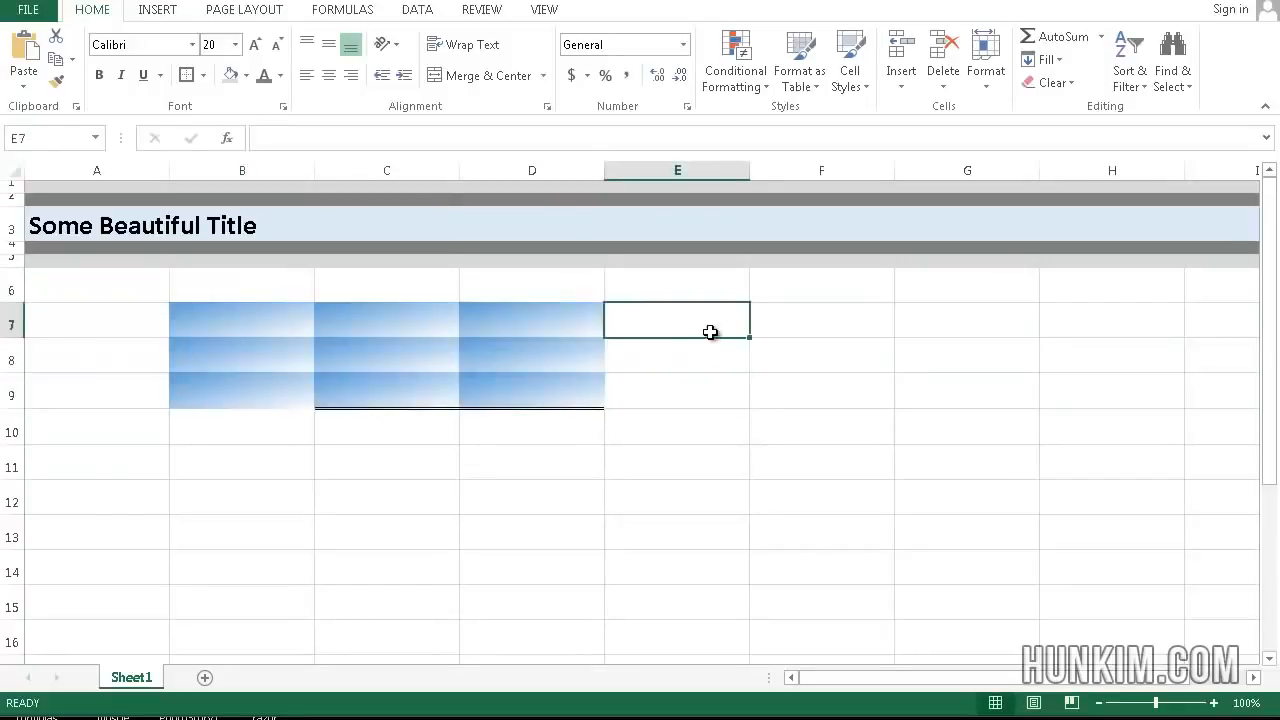
click(783, 351)
click(706, 376)
click(689, 444)
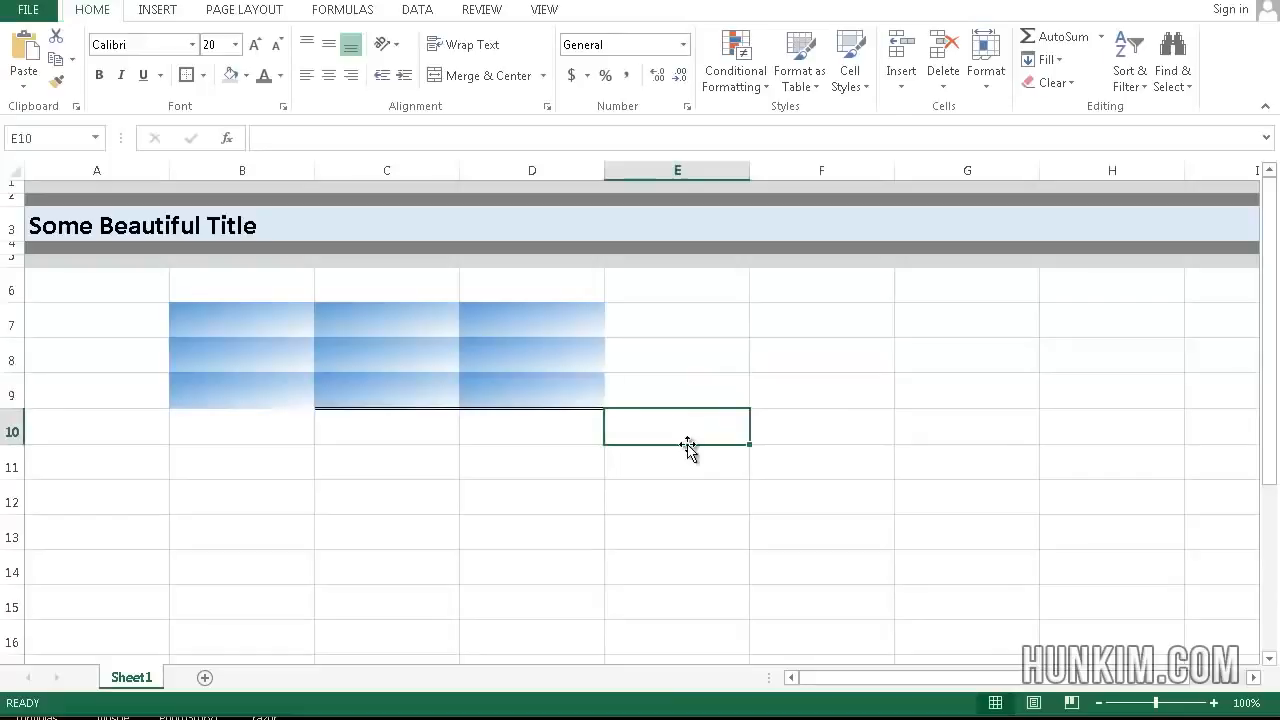